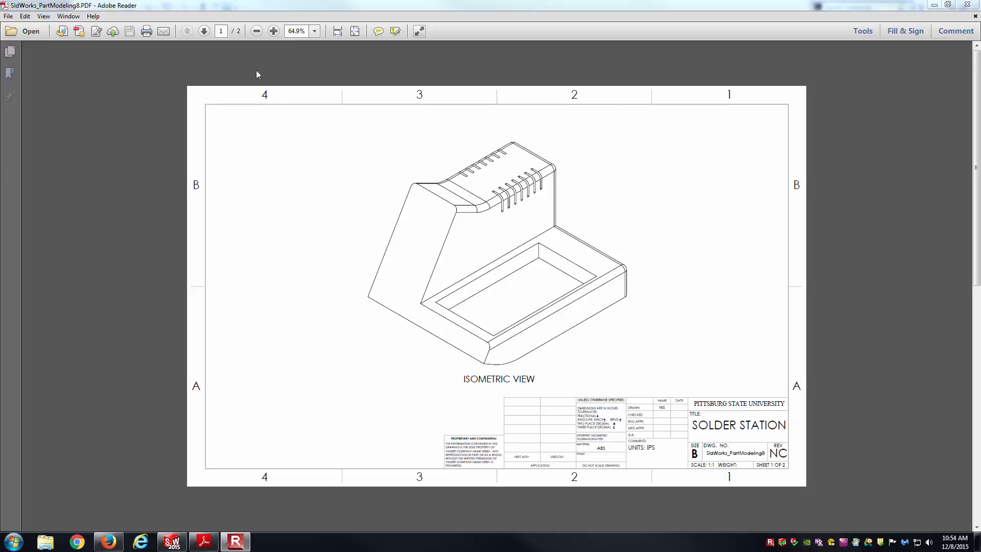
Check the dimensioned views on sheet 2 of the solder station drawing, and switch to SOLIDWORKS to create a new part
left_click(204, 32)
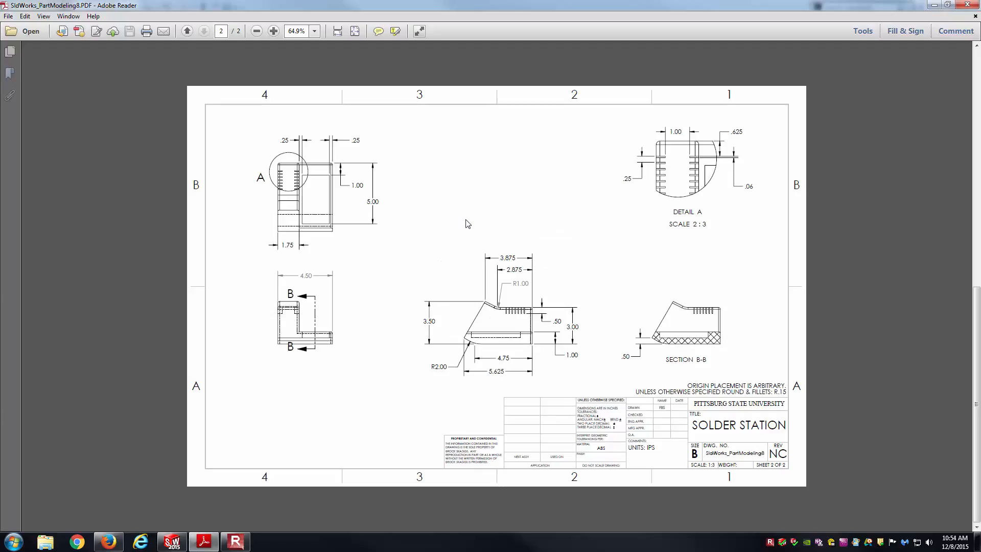
scroll(468, 223, "up", 1, "ctrl")
scroll(467, 223, "up", 1, "ctrl")
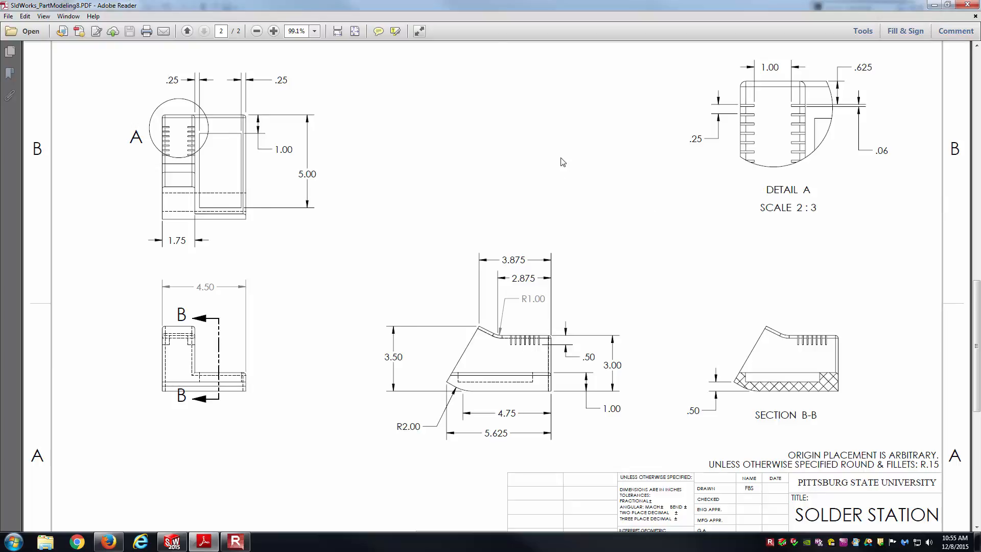
key("ctrl+0")
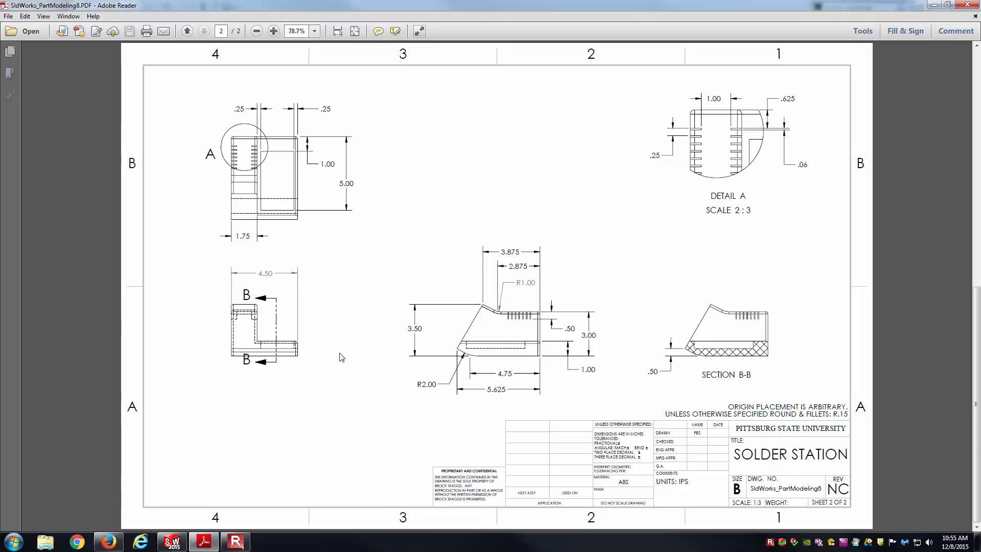
left_click(172, 542)
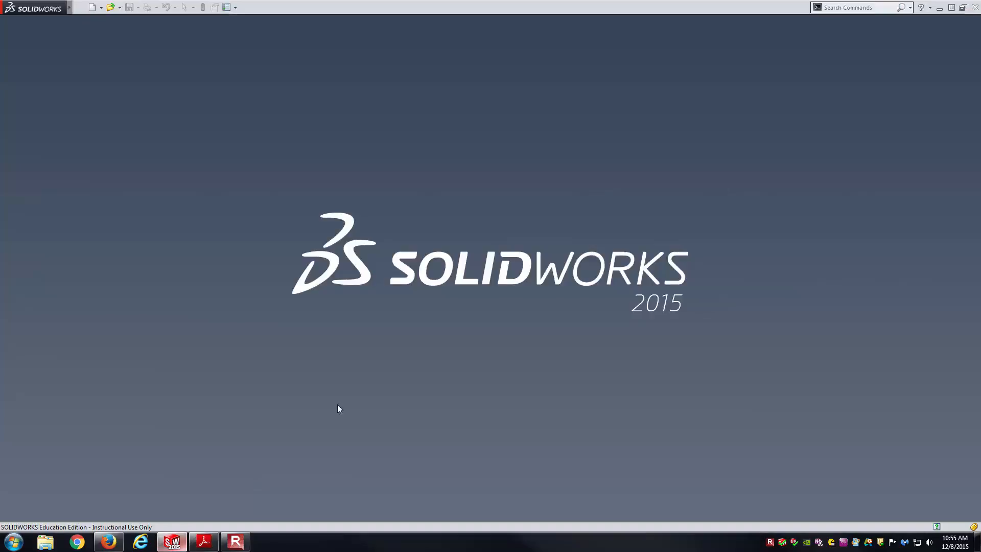
left_click(92, 7)
double_click(214, 147)
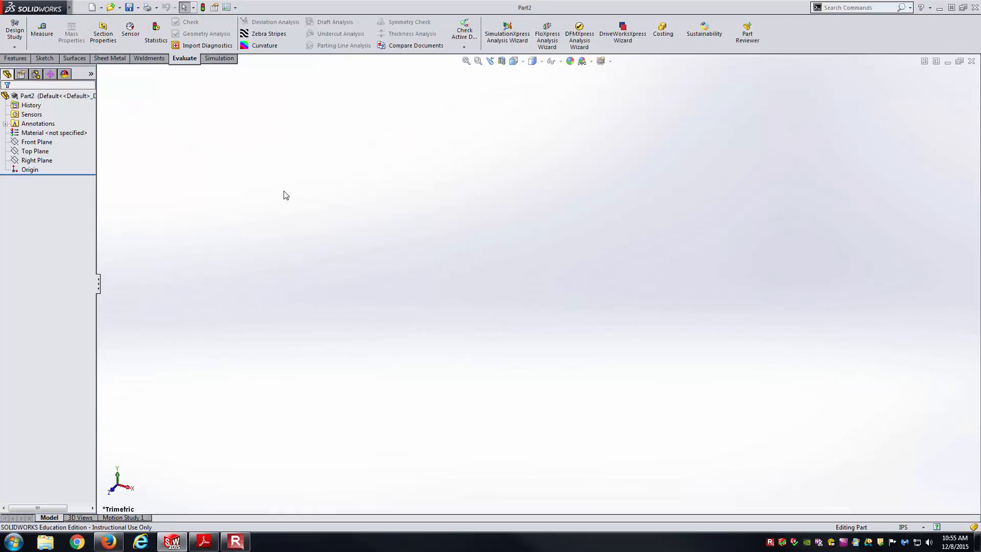
Compare the drawing's isometric and orthographic sheets in Adobe Reader, and start a sketch on the Right Plane in SOLIDWORKS
key("alt+Tab")
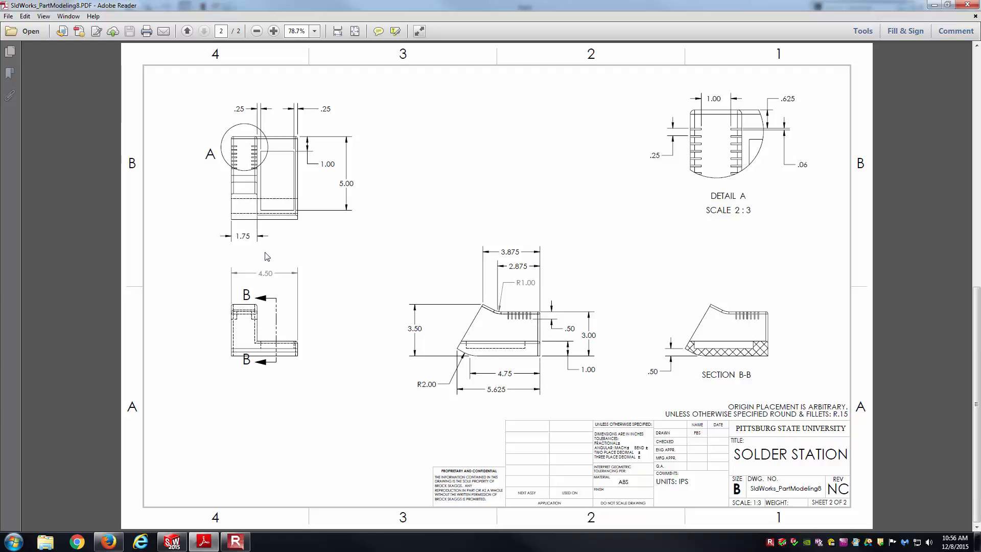
scroll(384, 278, "up", 2)
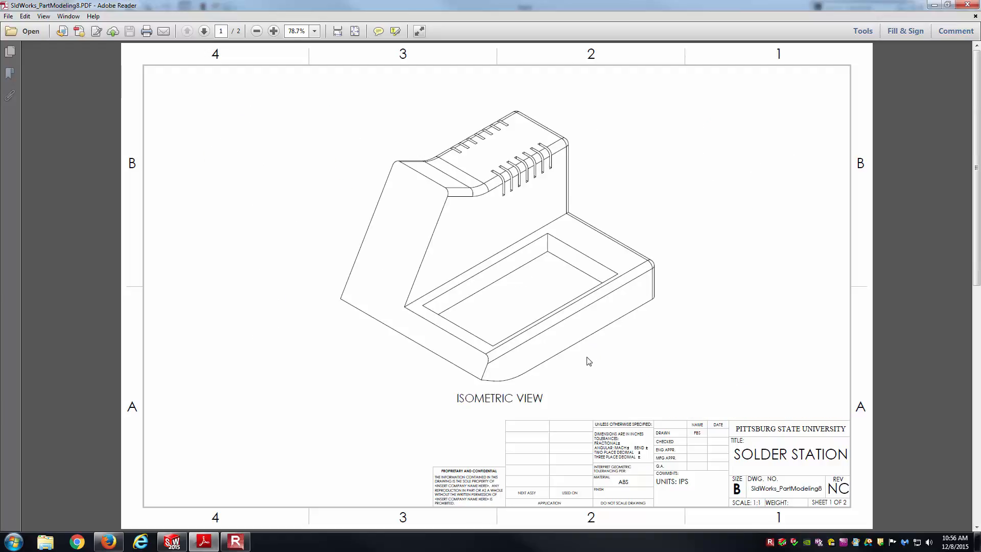
scroll(585, 350, "down", 2)
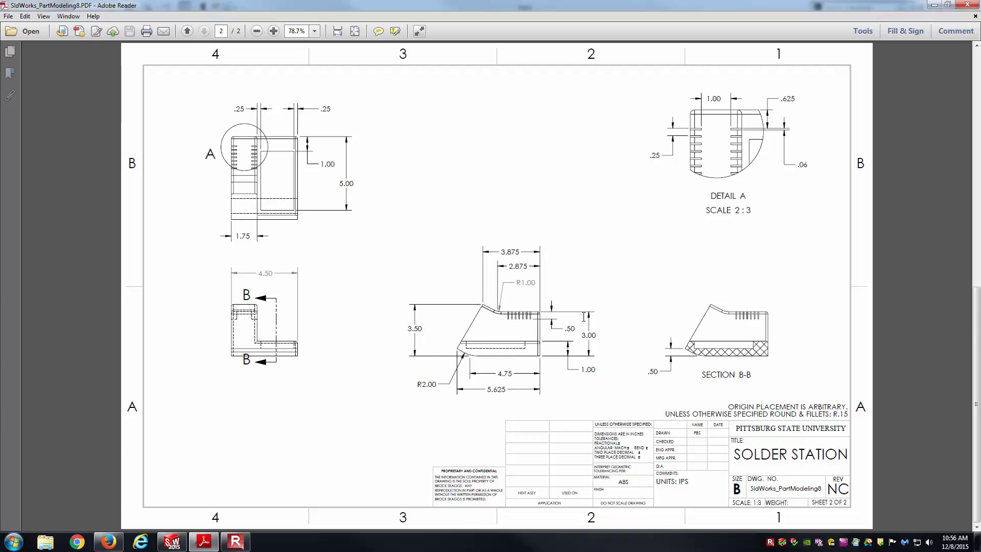
scroll(585, 319, "up", 2)
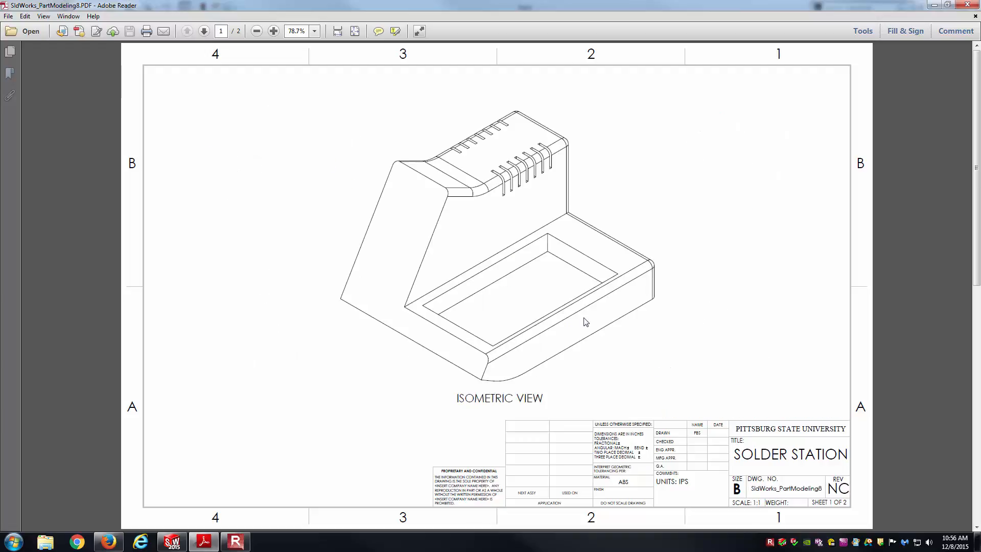
key("alt+Tab")
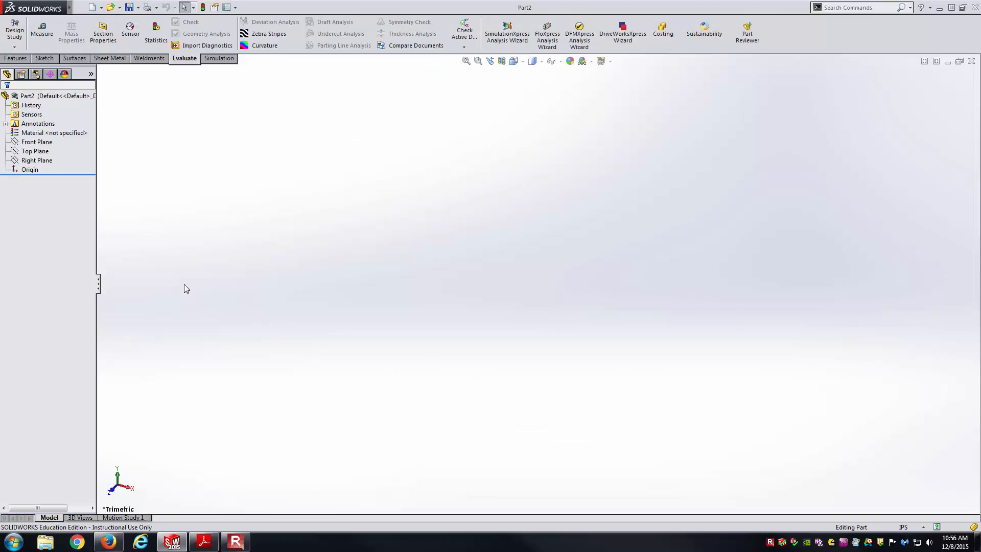
left_click(45, 161)
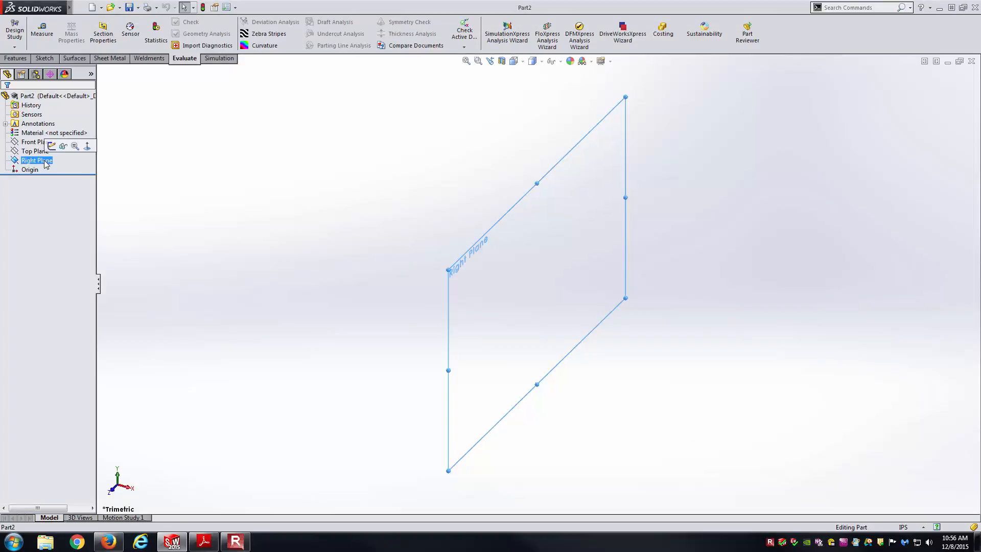
left_click(47, 152, "ctrl")
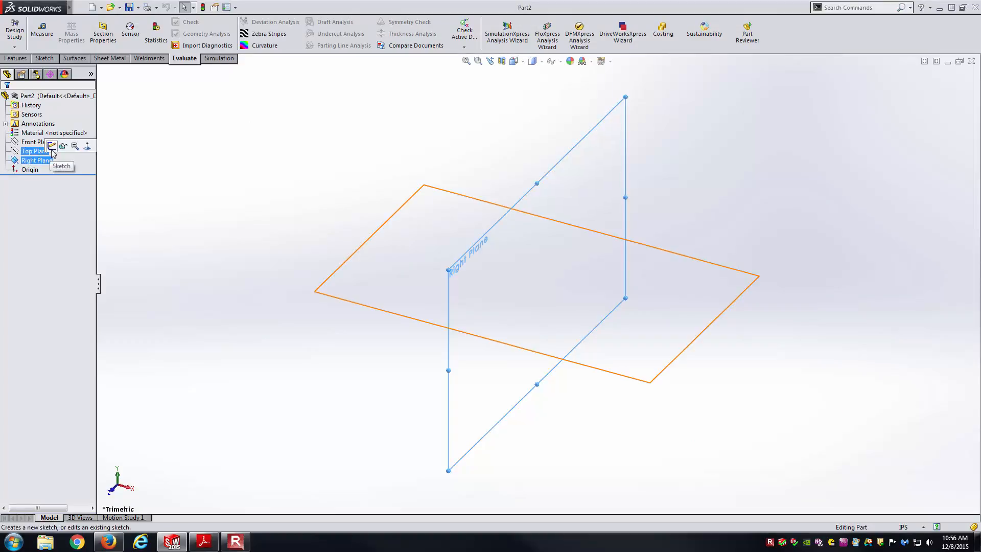
left_click(52, 147)
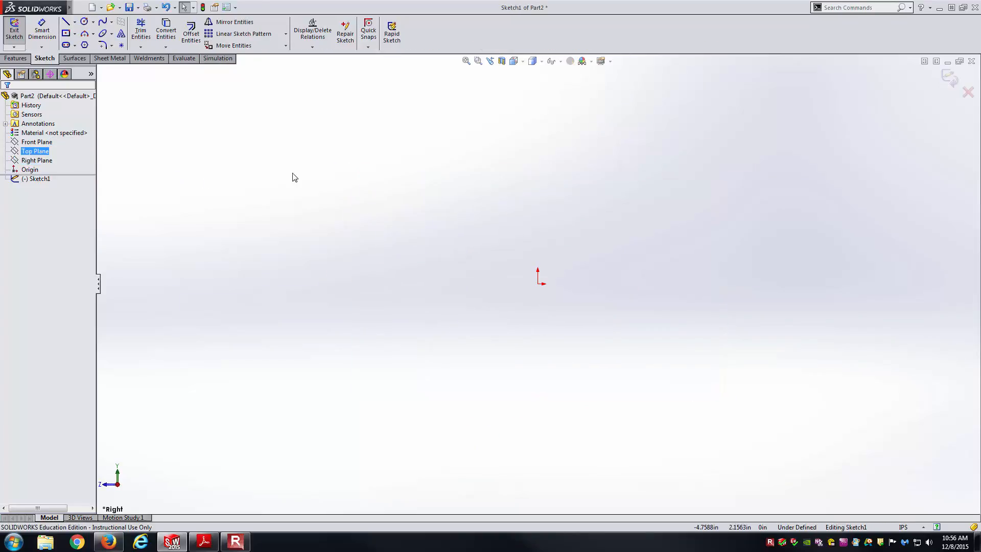
Switch to the drawing PDF and examine the dimensioned side view at 200% before returning to the SOLIDWORKS sketch
key("alt+Tab")
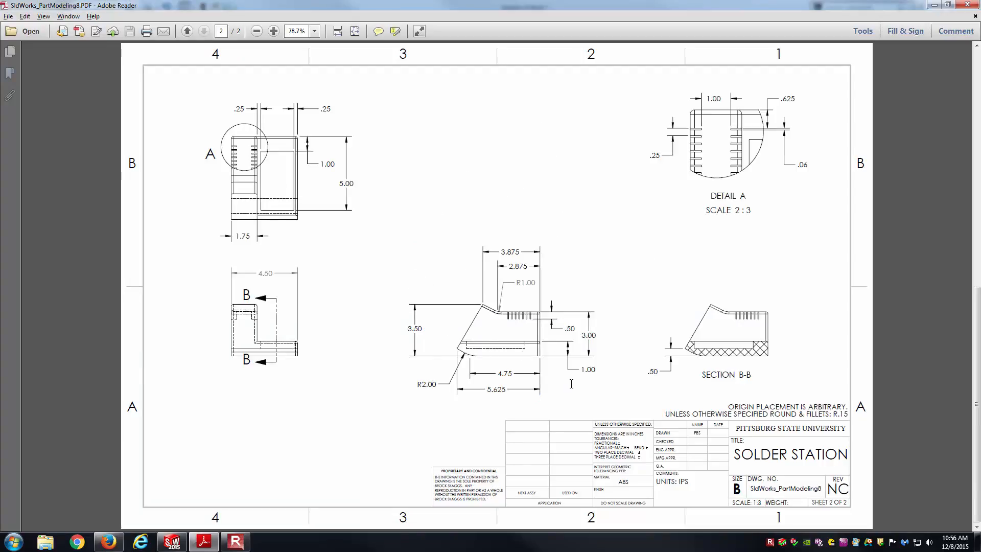
scroll(574, 389, "up", 1, "ctrl")
scroll(574, 389, "up", 4, "ctrl")
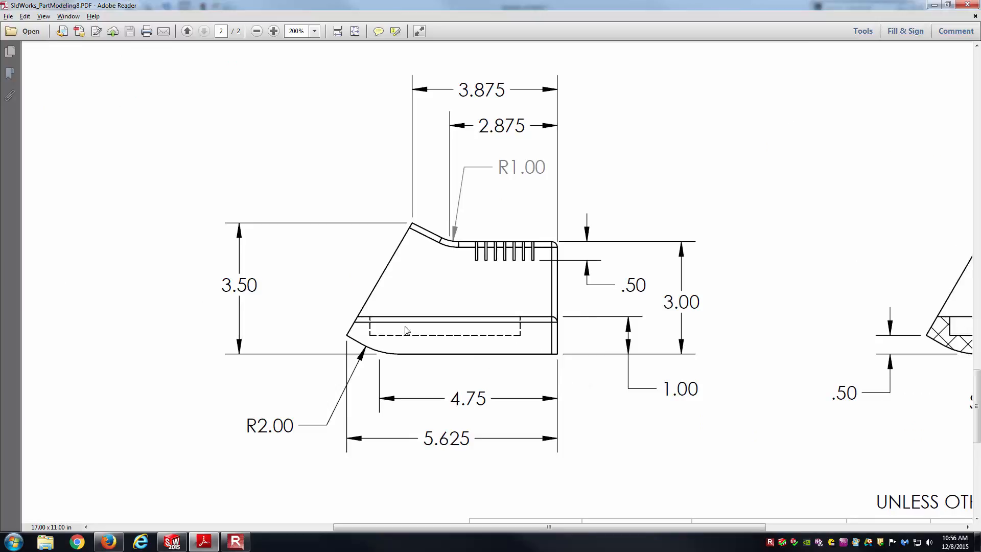
key("alt+Tab")
right_click_drag(467, 322, 444, 323)
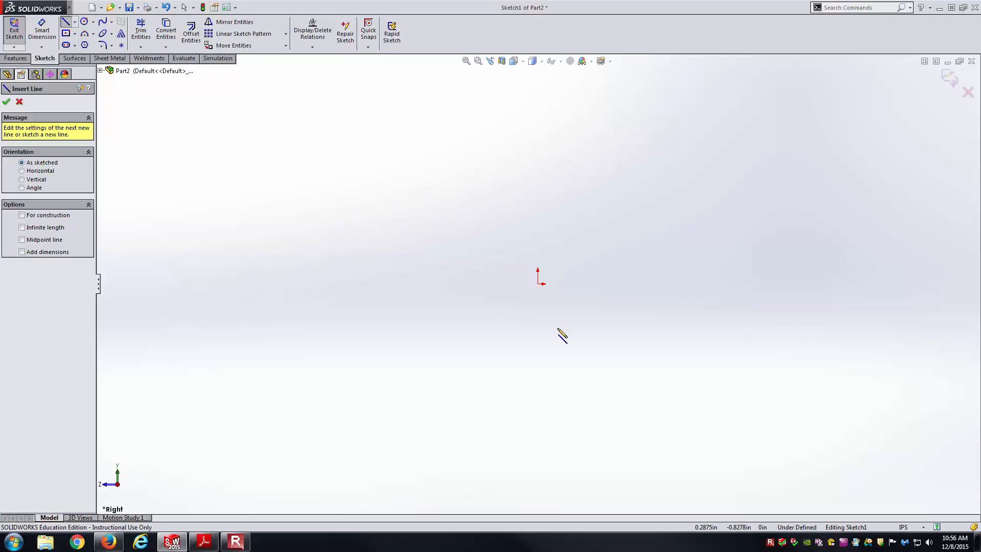
right_click_drag(581, 331, 579, 283)
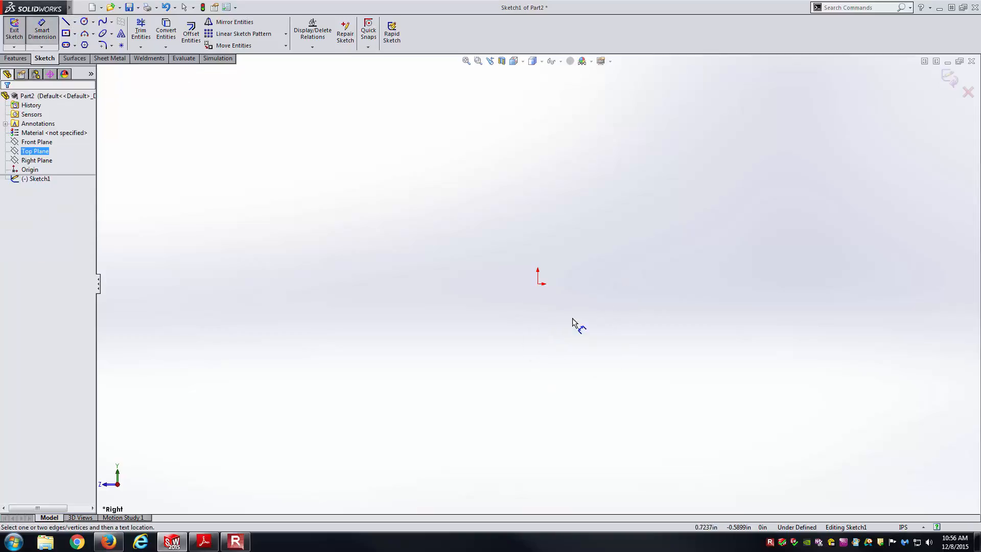
right_click_drag(581, 329, 527, 330)
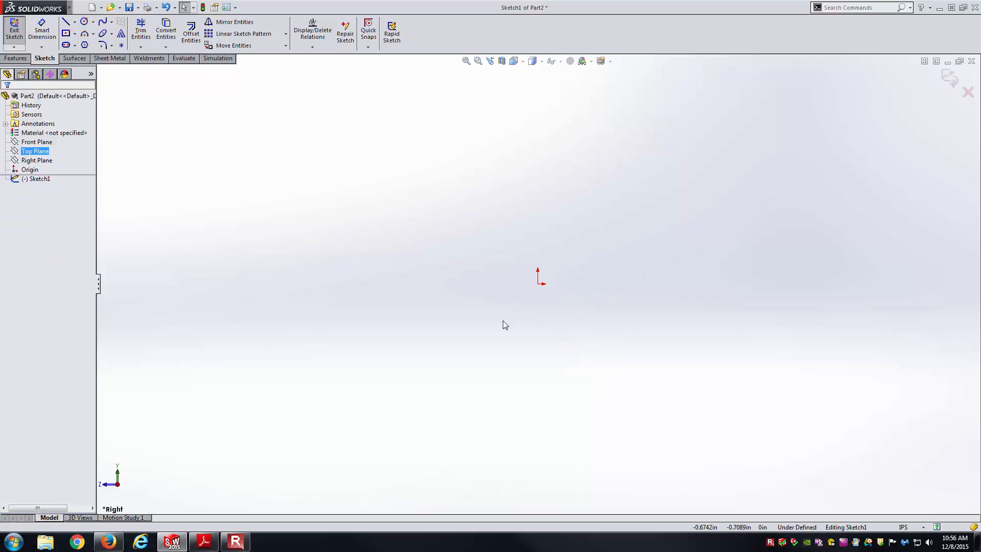
Sketch a closed six-sided side profile from the origin, about 4.38 in wide, with a slanted front and a sloped step down to the horizontal top
left_click(538, 284)
left_click(353, 283)
left_click(312, 256)
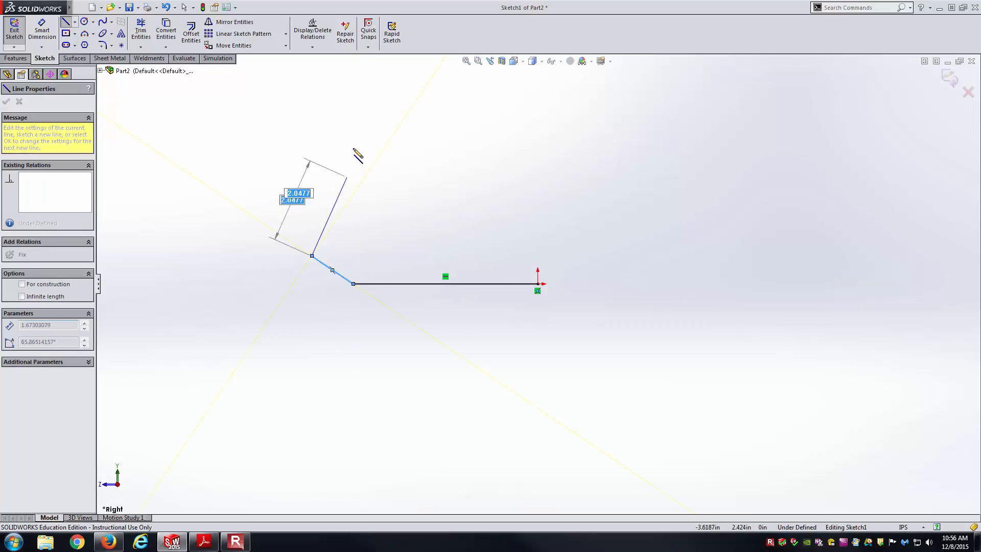
left_click(389, 131)
left_click(426, 165)
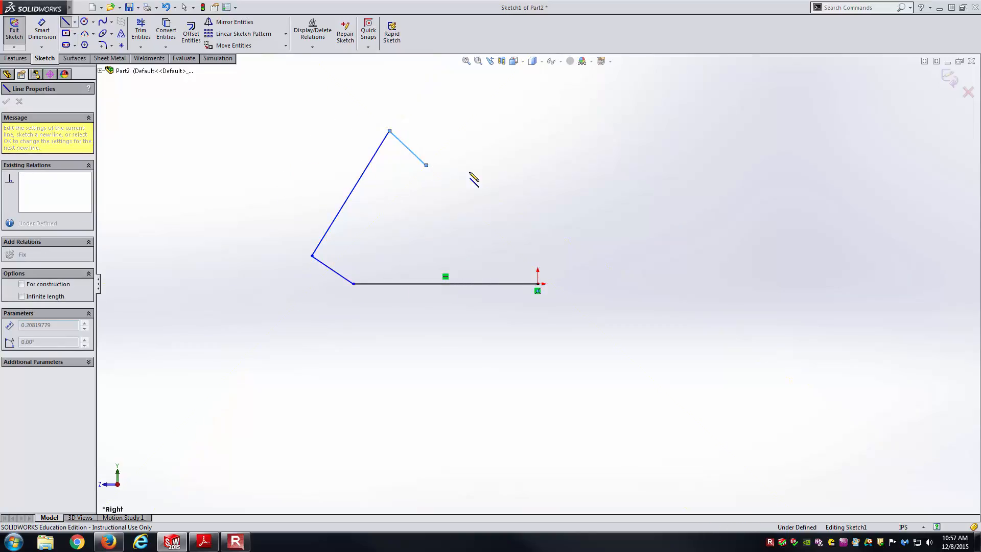
left_click(538, 165)
left_click(538, 284)
key("Escape")
scroll(406, 136, "up", 1)
scroll(408, 132, "down", 2)
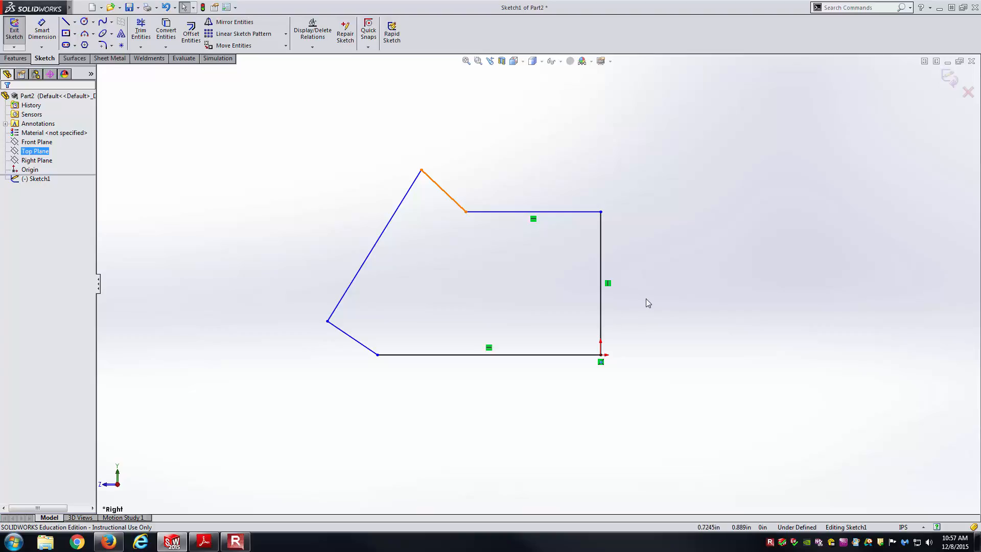
Check the overall length in the drawing and dimension the horizontal distance from the profile's front vertex to the vertical back edge as 5.625 in
key("alt+Tab")
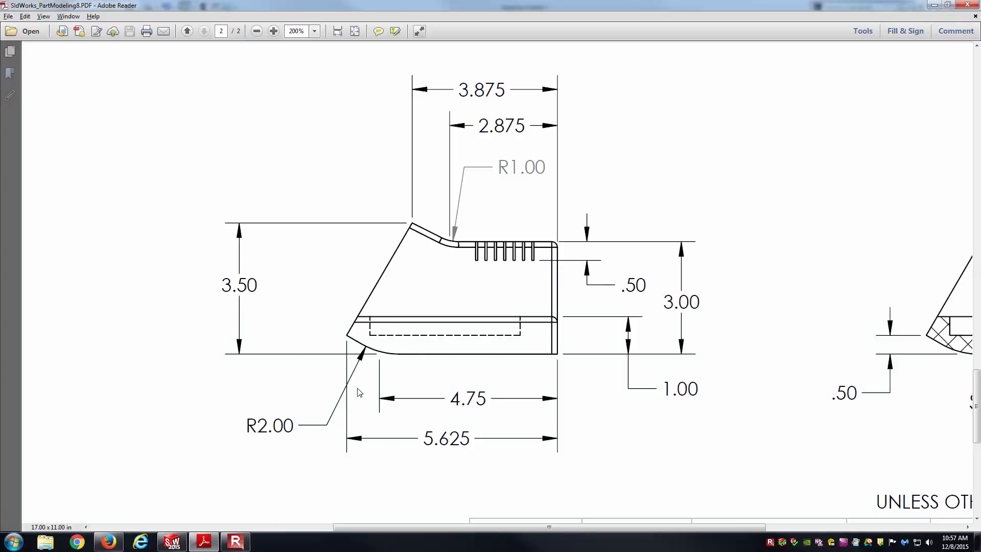
key("alt+Tab")
right_click_drag(516, 399, 517, 378)
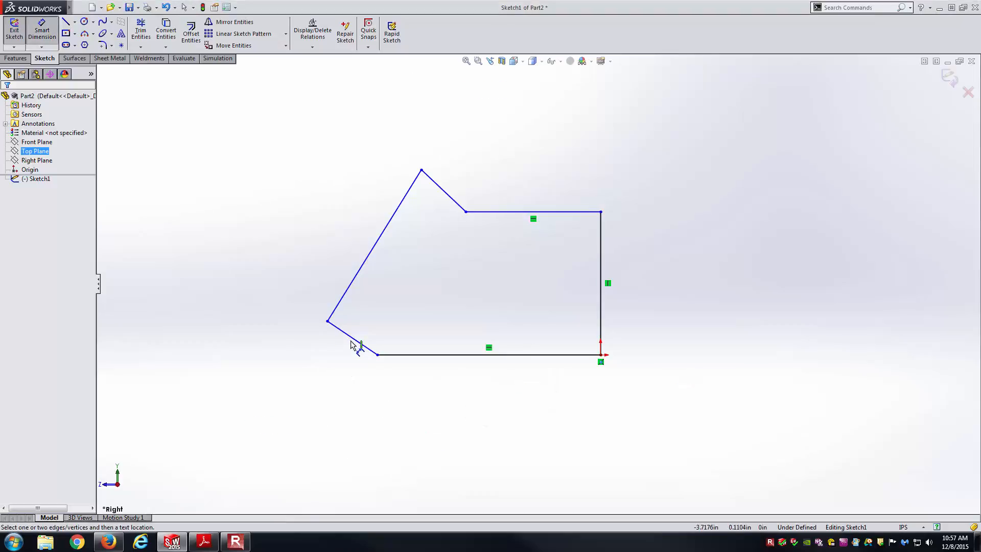
left_click(327, 321)
left_click(601, 326)
left_click(490, 412)
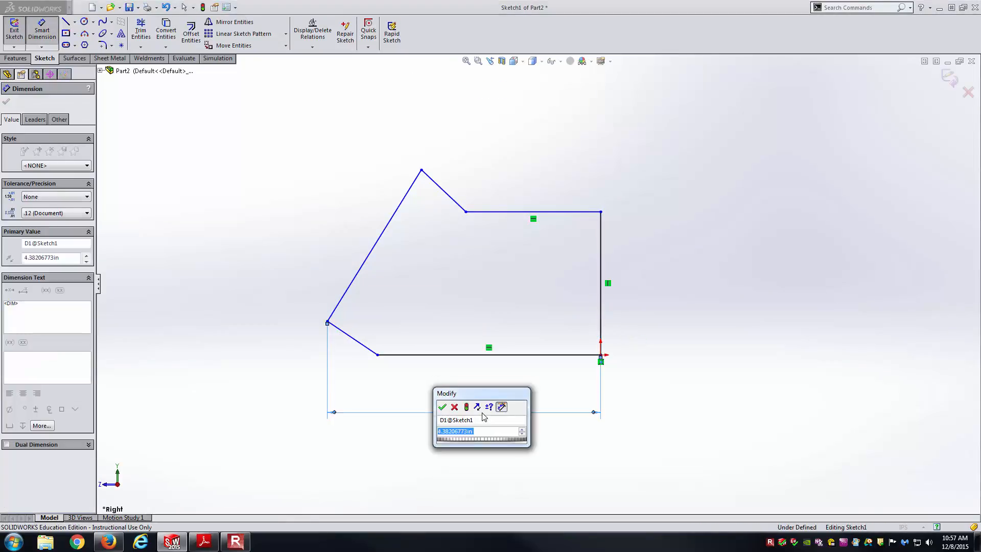
type("5.625")
key("Return")
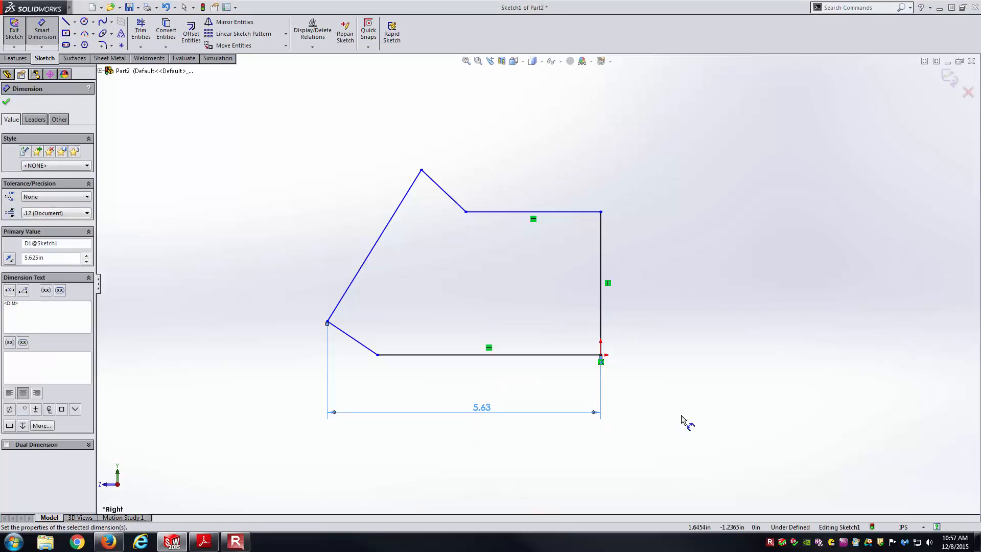
Dimension the profile's vertical back edge as 3 in, following the drawing
key("alt+Tab")
key("alt+Tab")
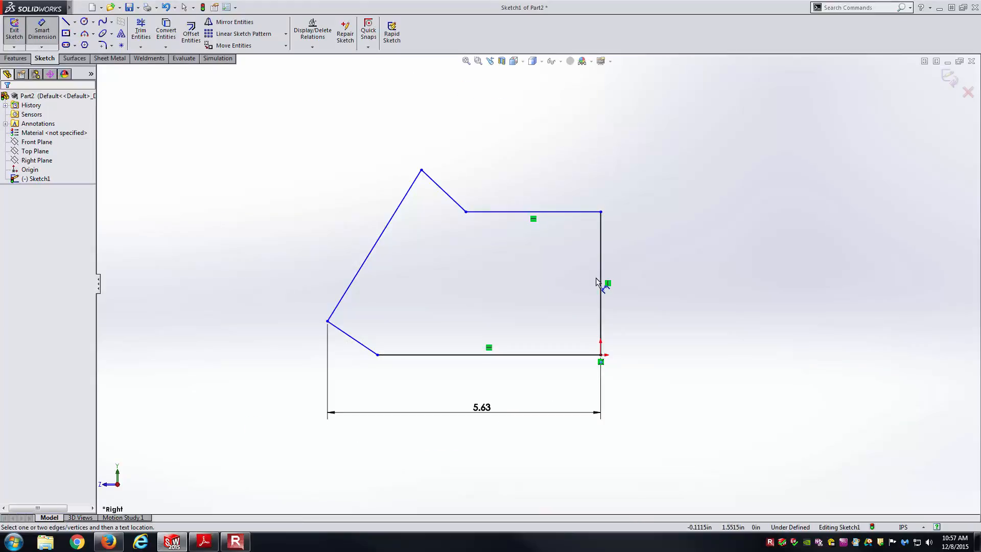
left_click(602, 273)
left_click(656, 280)
type("3")
key("Return")
key("Escape")
Dimension the height from the profile's base line to its peak vertex as 3.5 in, following the drawing
key("alt+Tab")
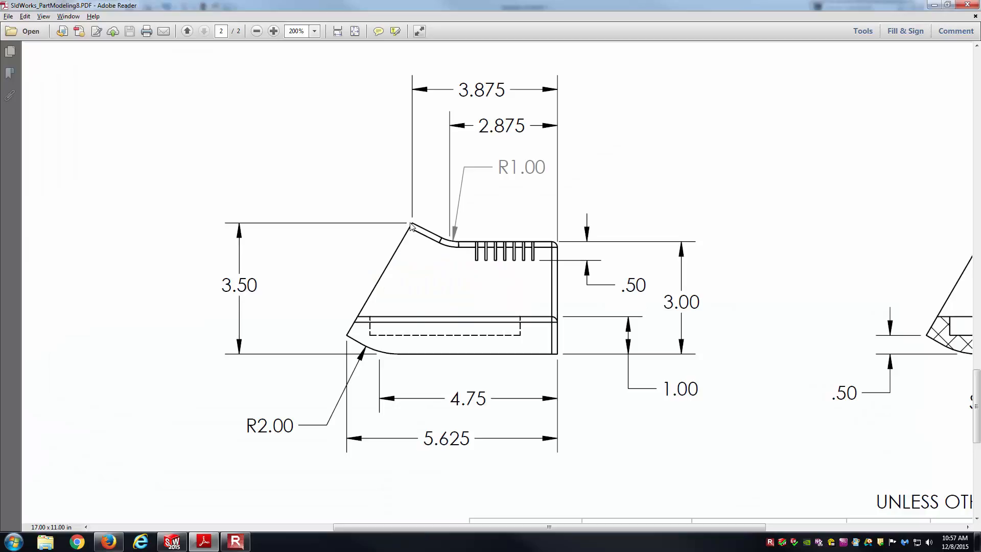
key("alt+Tab")
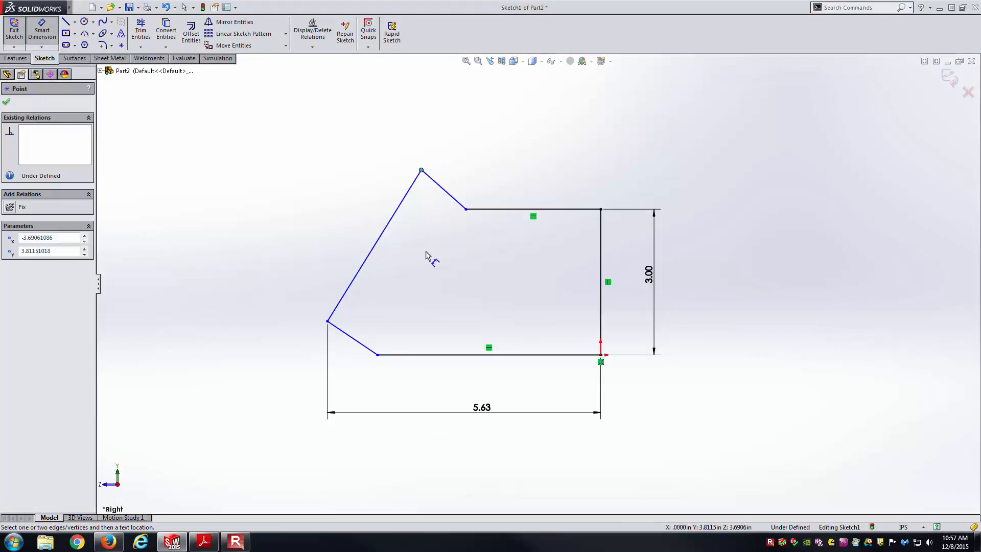
left_click(438, 354)
left_click(233, 303)
type("3.5")
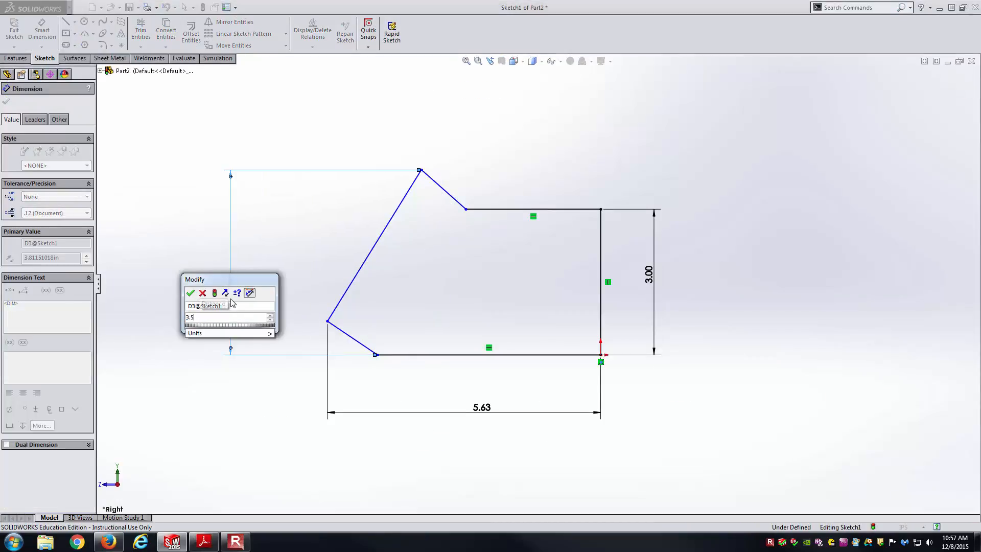
key("Return")
Look up the front edge height in Section B-B and dimension the front vertex 0.5 in above the base line
key("alt+Tab")
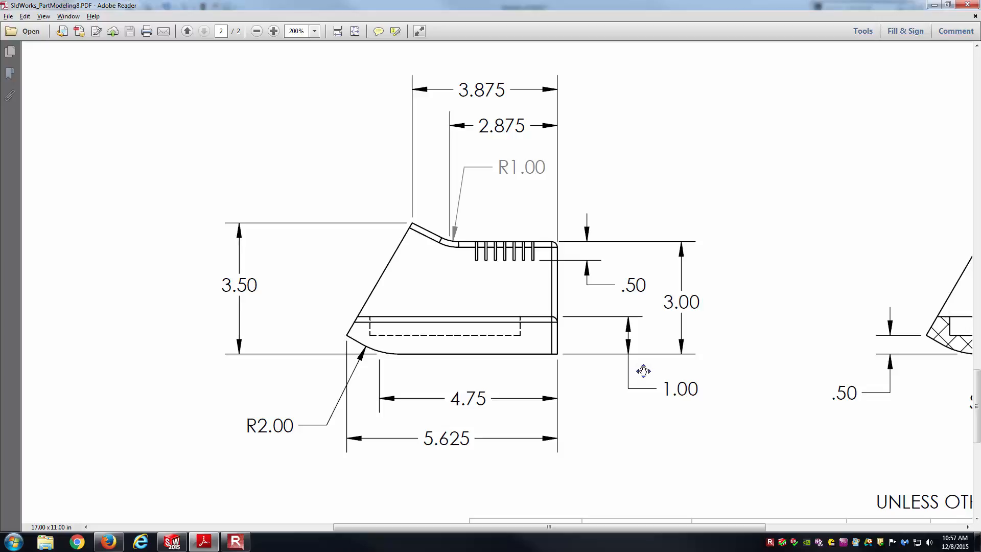
scroll(658, 367, "right", 5)
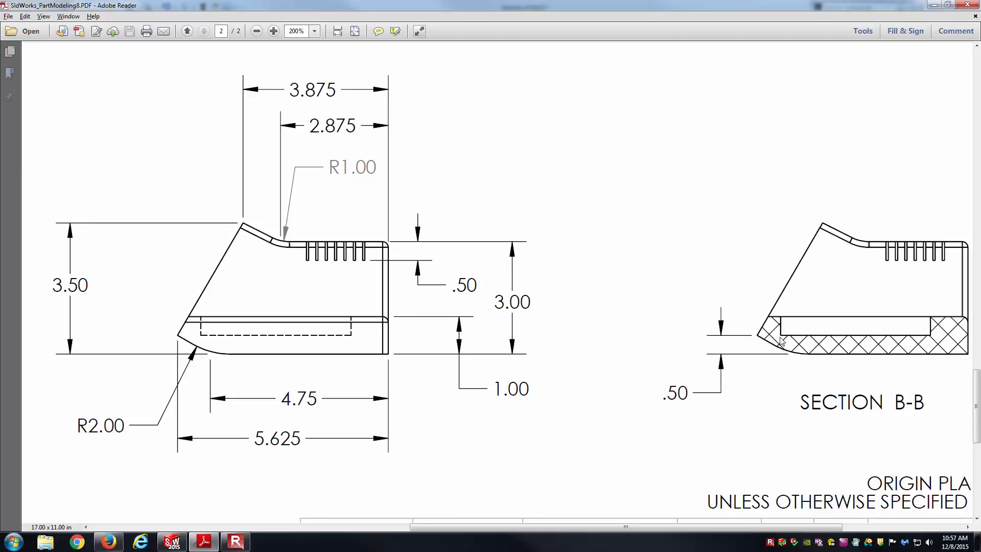
middle_click_drag(744, 336, 701, 340)
key("alt+Tab")
left_click(328, 322)
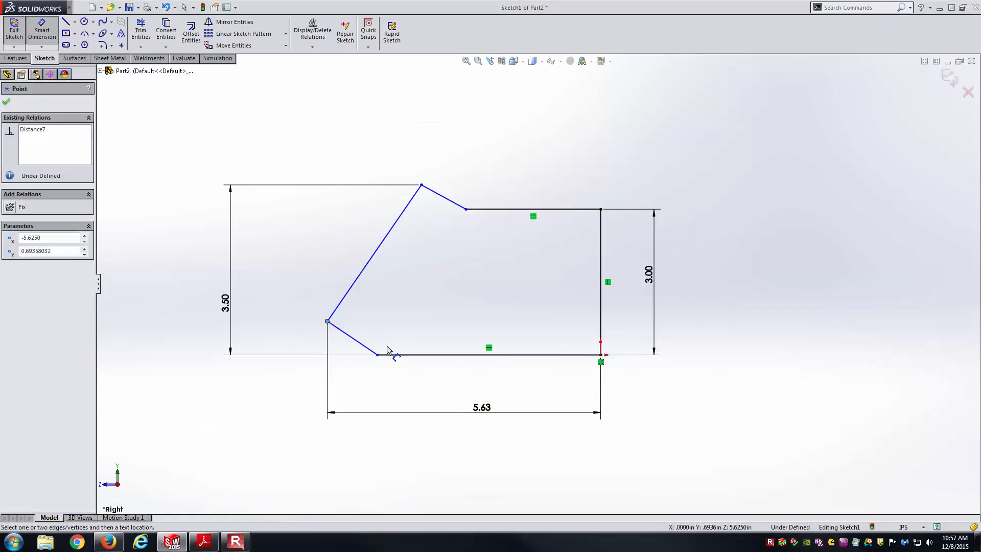
left_click(401, 355)
left_click(258, 402)
type("0.5")
key("Return")
Check the drawing and dimension the horizontal distance from the profile's peak vertex to the vertical back edge as 3.875 in
key("alt+Tab")
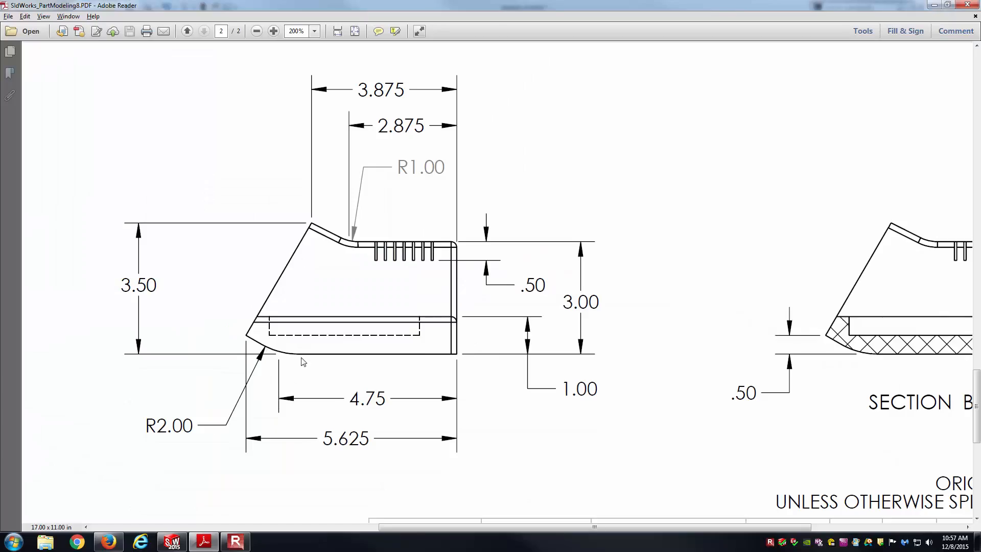
key("alt+Tab")
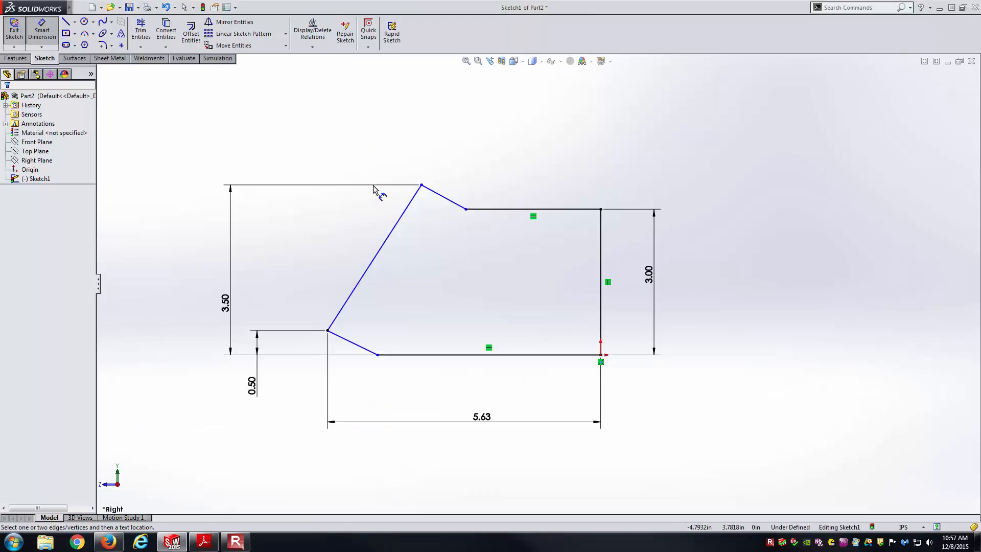
left_click(422, 185)
left_click(602, 255)
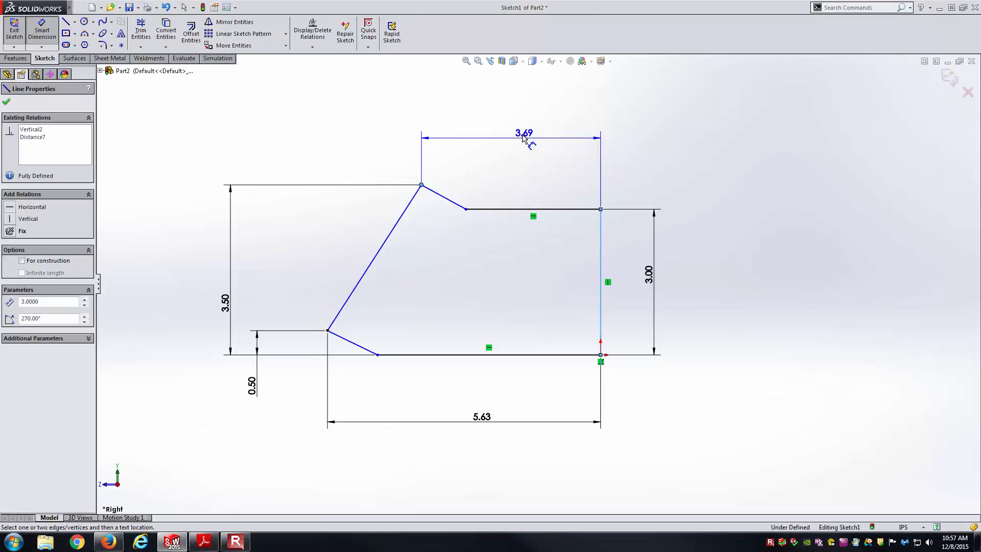
left_click(464, 148)
type("3.875")
key("Return")
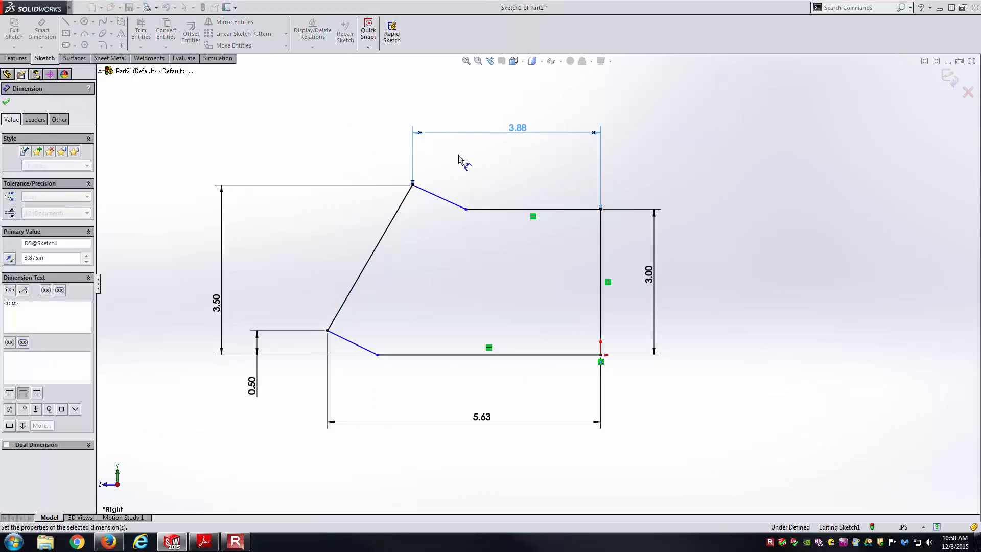
Check the drawing and dimension the length of the profile's horizontal upper edge as 2.875 in
key("alt+Tab")
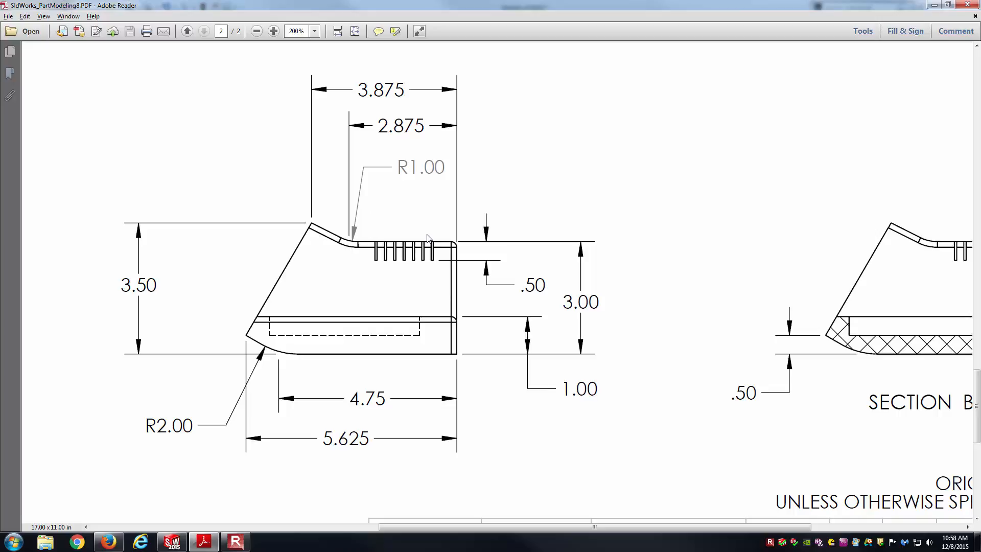
key("alt+Tab")
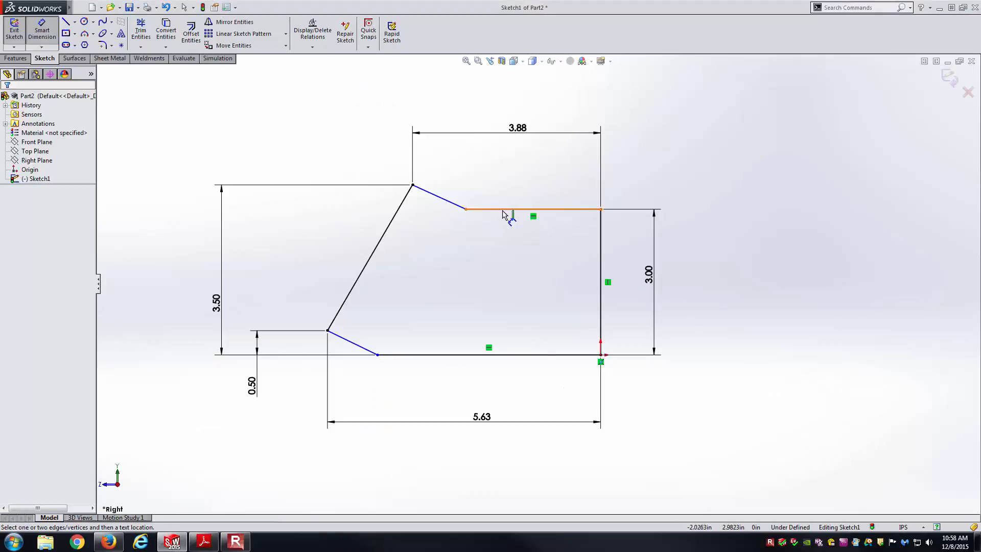
left_click(508, 209)
left_click(511, 178)
type("2.875")
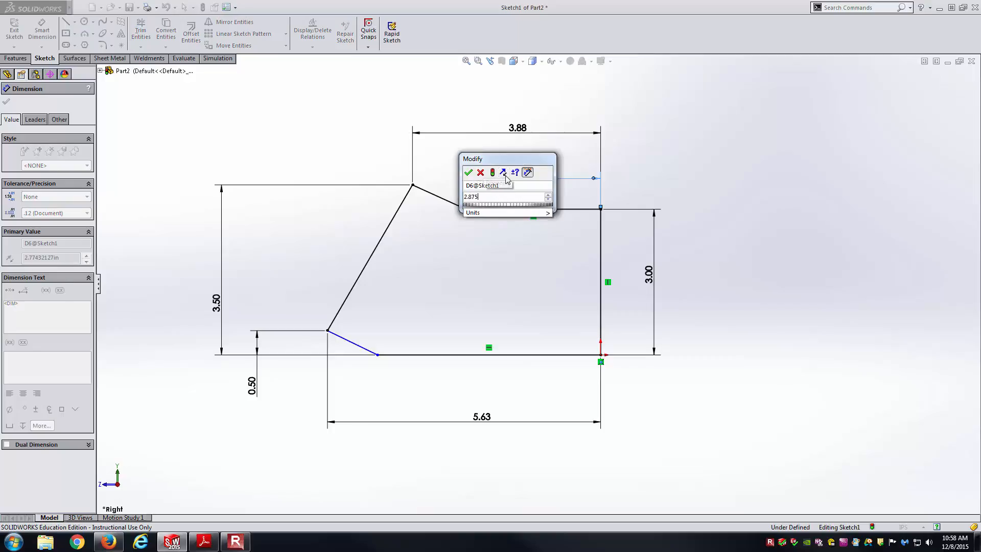
key("Return")
key("Escape")
Look up the base length in the drawing and dimension the profile's base line as 4.75 in
key("alt+Tab")
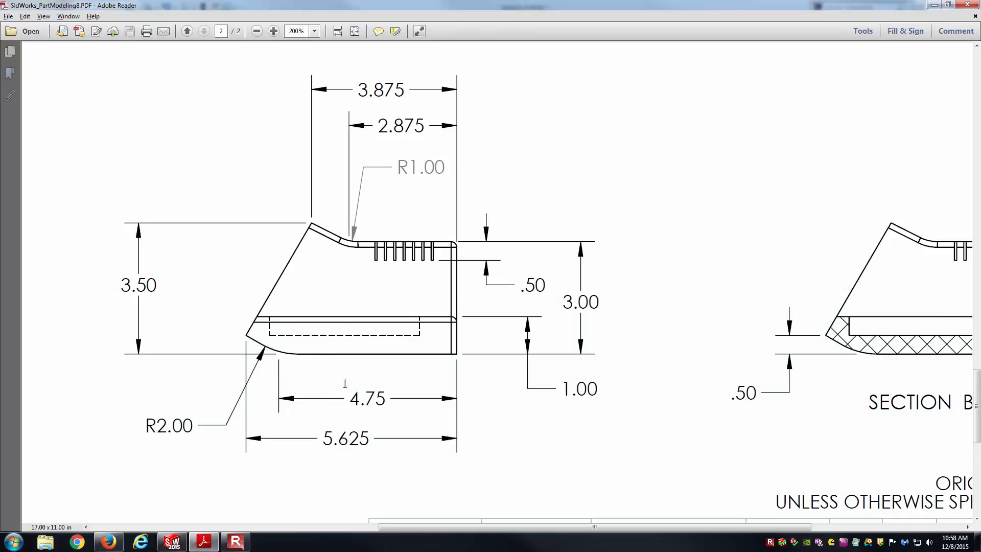
key("alt+Tab")
left_click(486, 355)
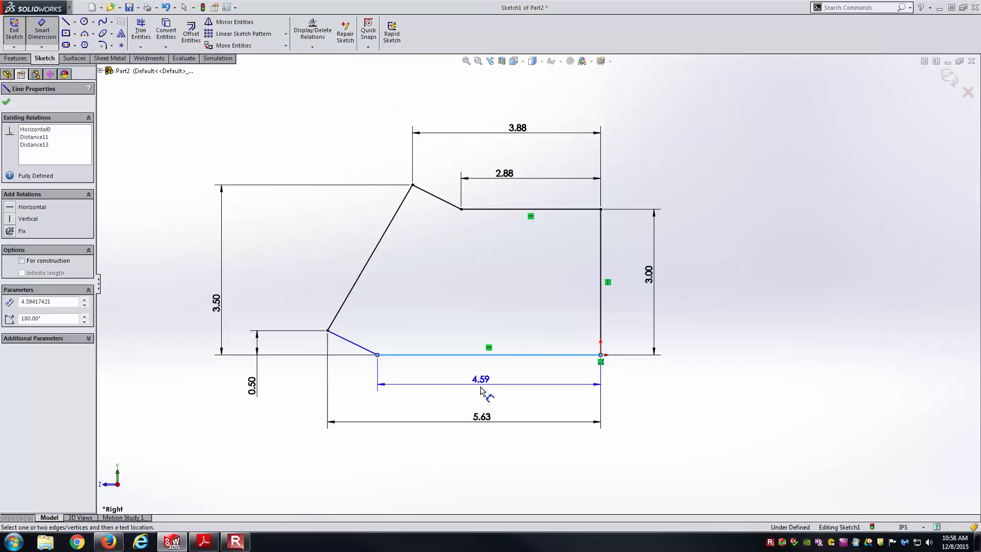
left_click(480, 391)
type("4.75")
key("Return")
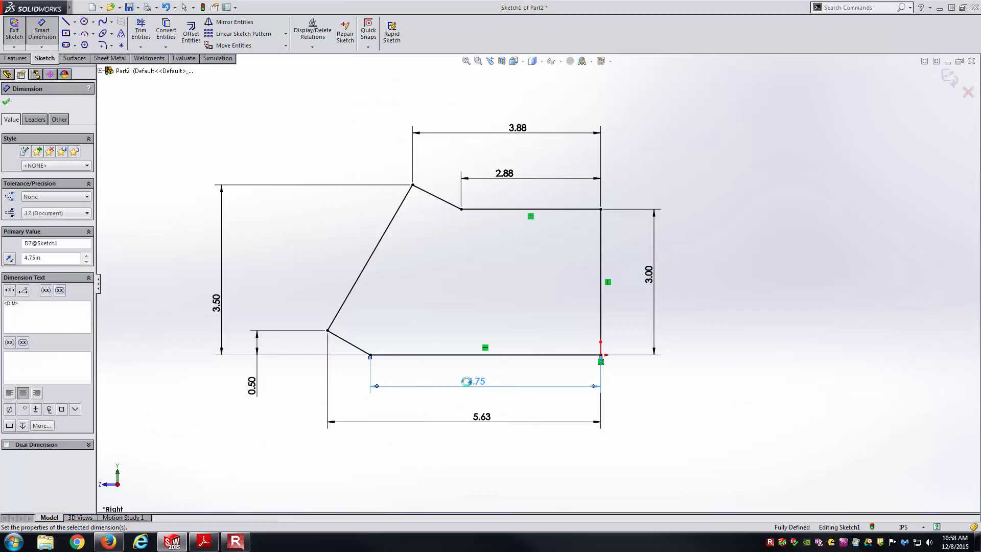
key("Escape")
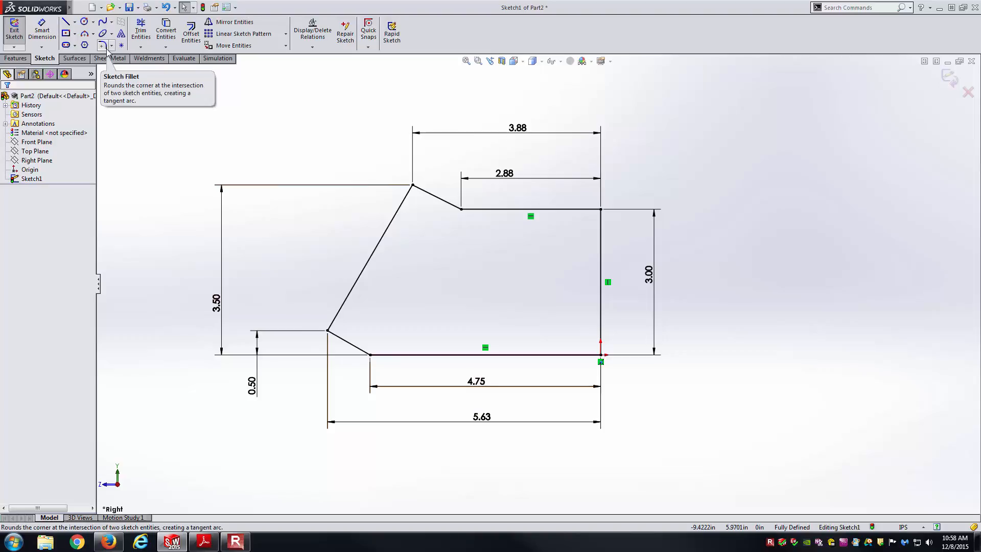
Apply a 2 in sketch fillet to the lower front corner where the slanted edge meets the base, and reposition its radius dimension outside the profile
key("alt+Tab")
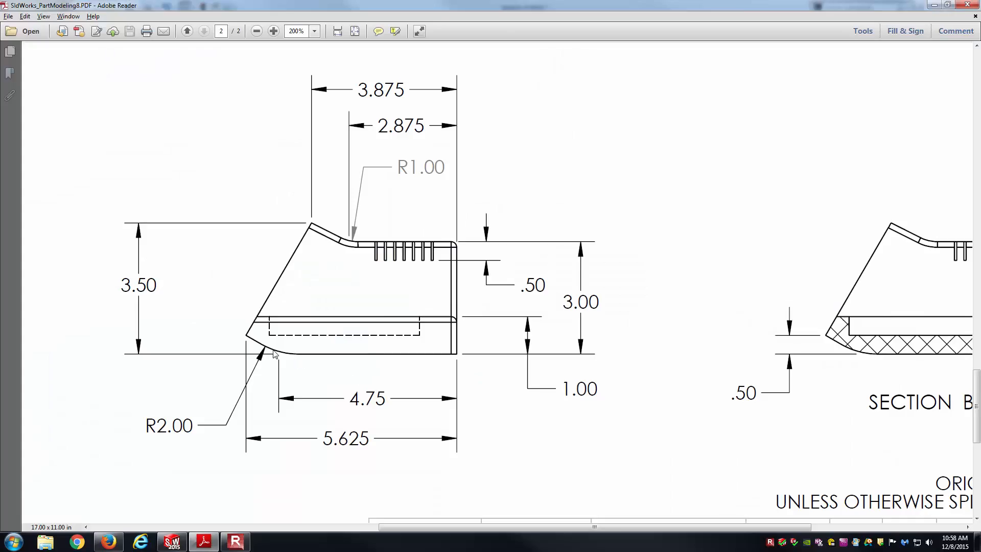
key("alt+Tab")
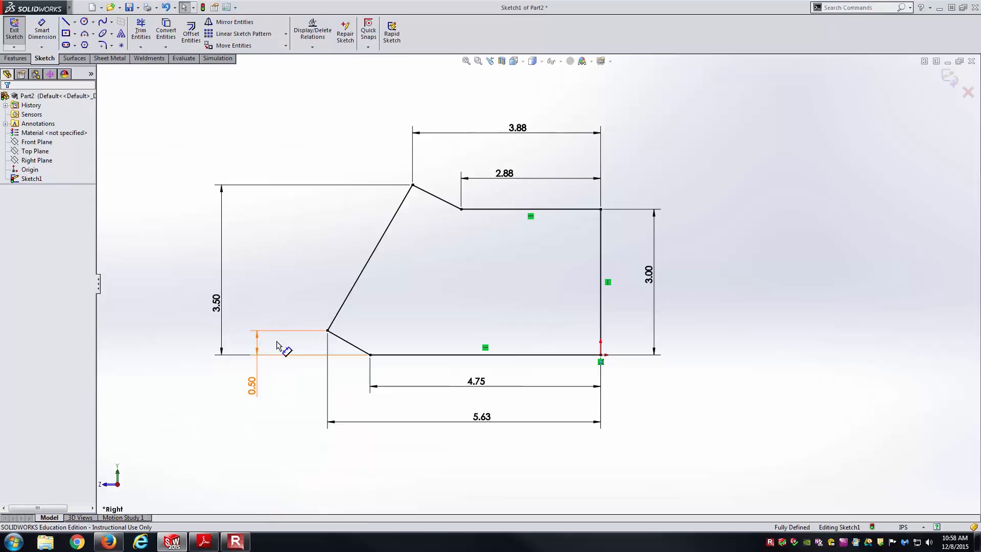
left_click(103, 45)
type("2.0000in")
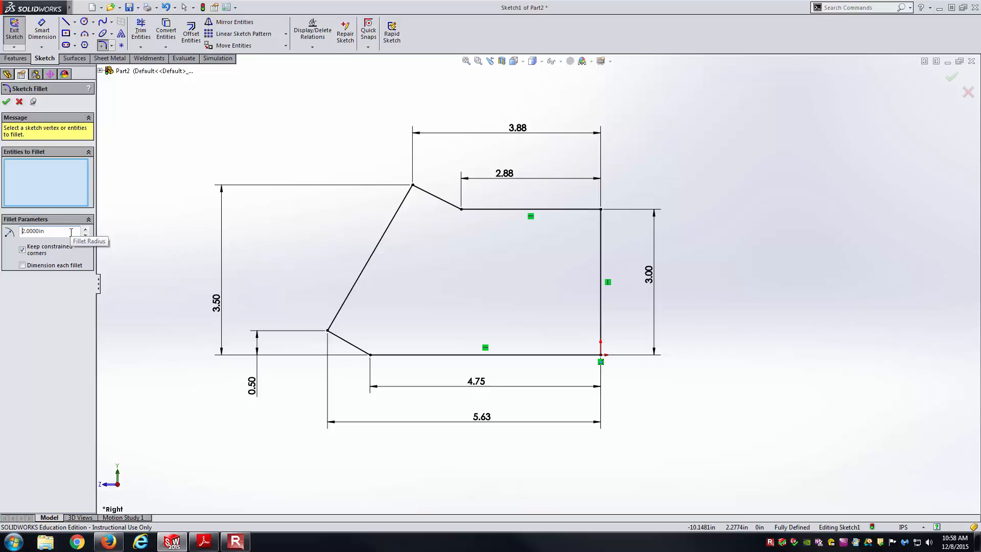
left_click(372, 355)
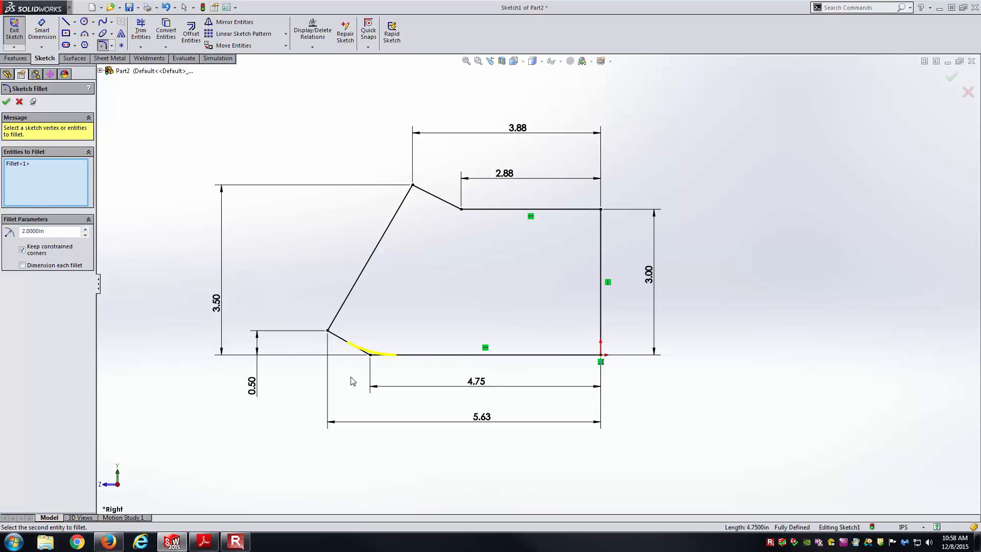
key("Return")
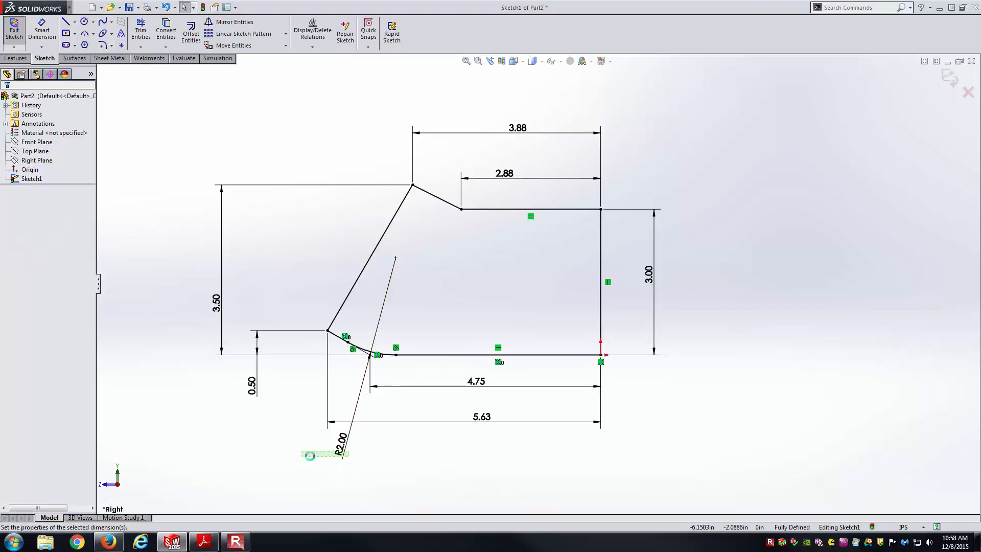
left_click_drag(340, 454, 287, 455)
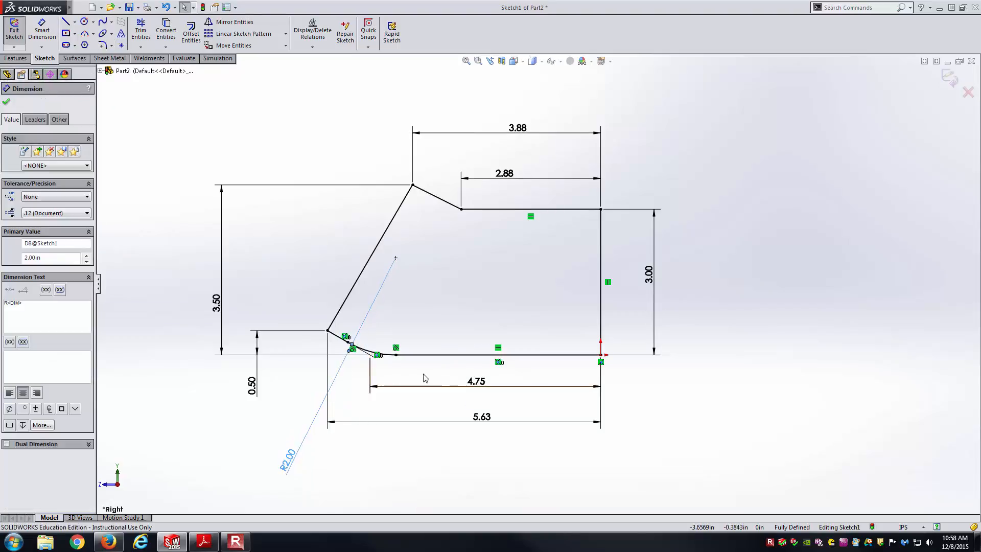
left_click(404, 372)
Apply a 1 in sketch fillet where the sloped edge from the peak meets the horizontal upper edge, and shift its radius dimension aside
scroll(404, 372, "down", 5)
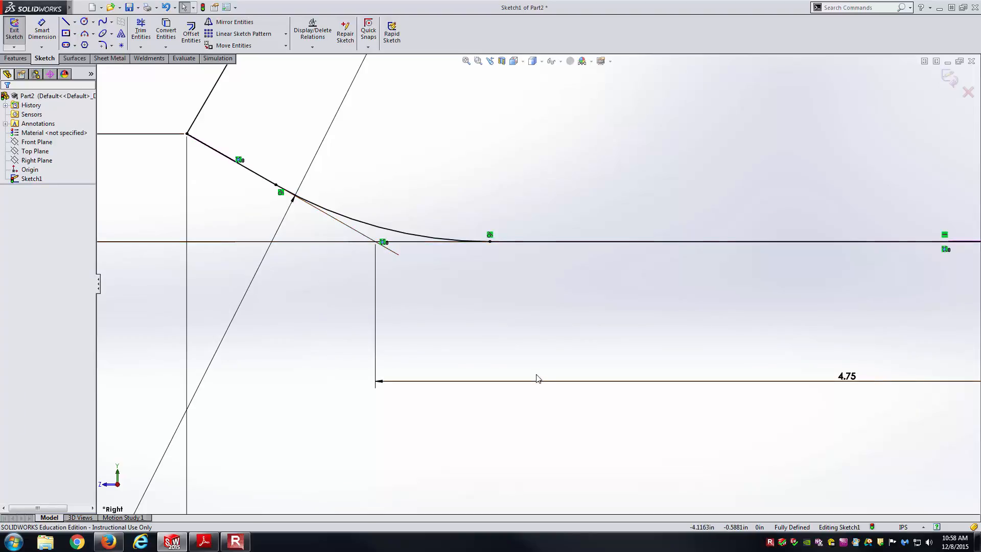
scroll(511, 350, "up", 3)
scroll(376, 280, "up", 3)
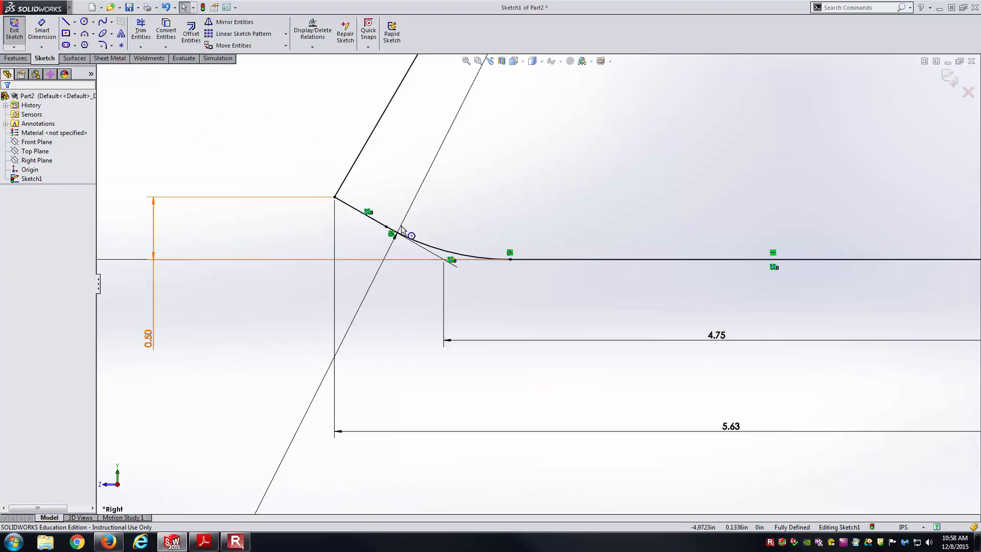
scroll(428, 311, "down", 1)
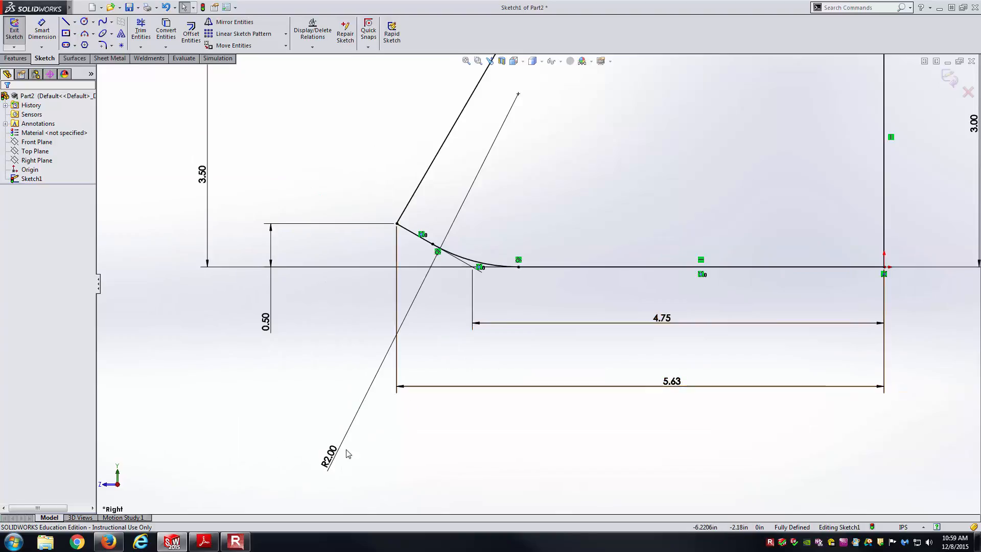
scroll(563, 247, "up", 4)
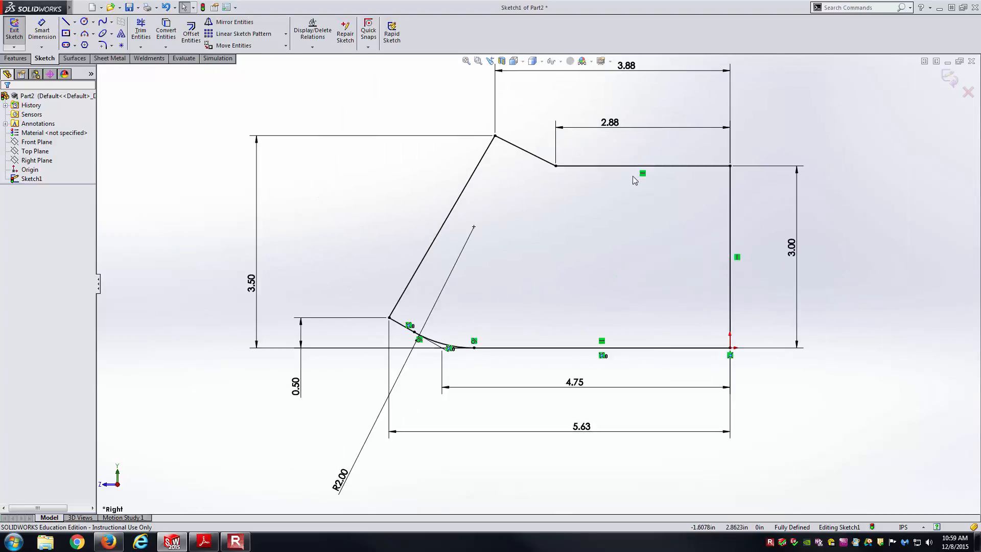
key("alt+Tab")
key("alt+Tab")
left_click(104, 46)
type("1.0000in")
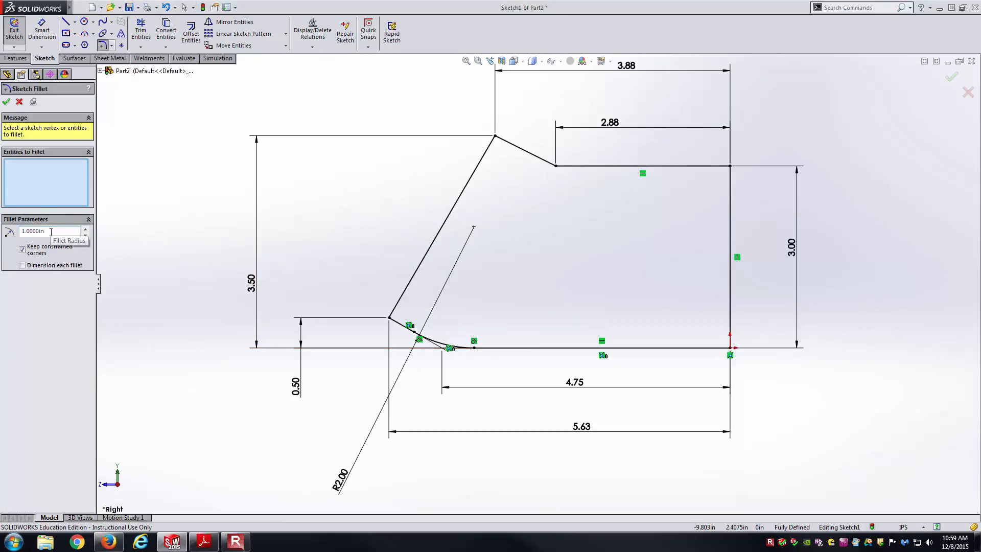
left_click(539, 159)
right_click(540, 233)
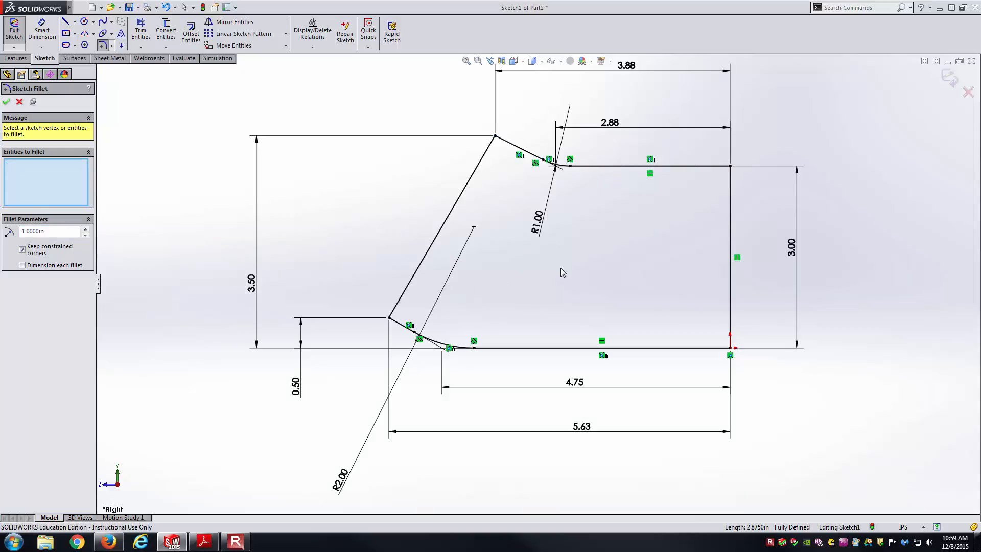
key("Escape")
left_click_drag(536, 233, 522, 230)
left_click(577, 247)
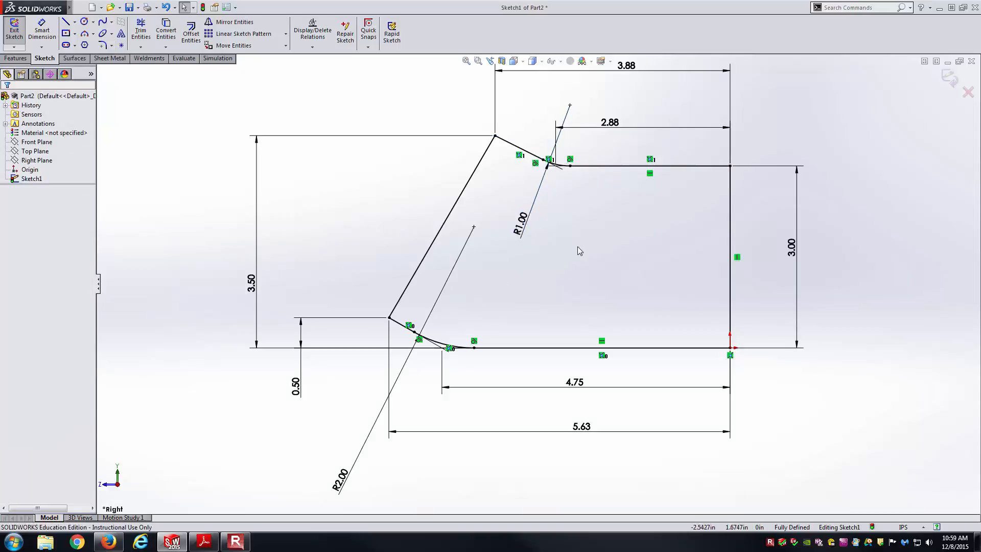
Look up the default fillet radius in the drawing notes and apply a 0.15 in sketch fillet to the upper back corner
key("alt+Tab")
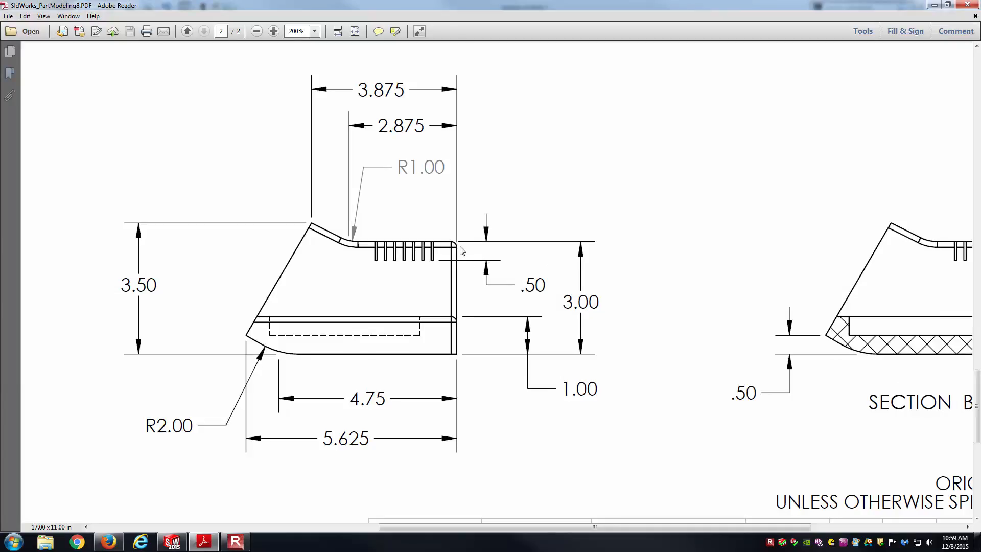
key("ctrl+2")
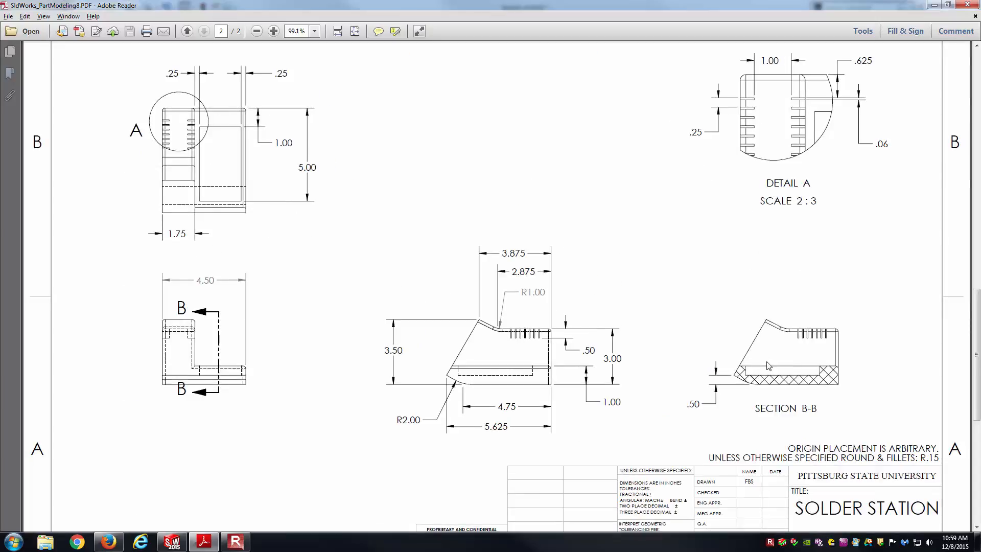
left_click_drag(710, 459, 853, 458)
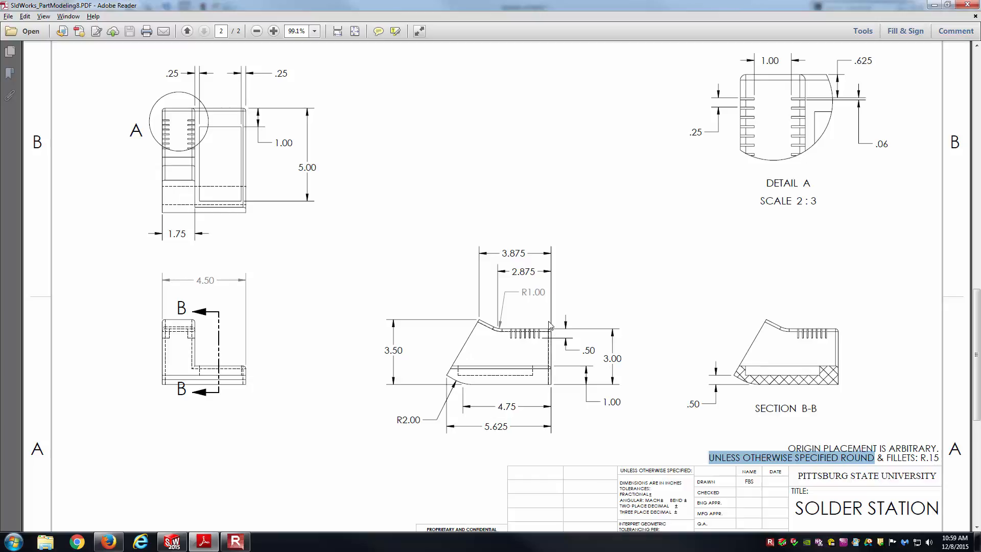
key("alt+Tab")
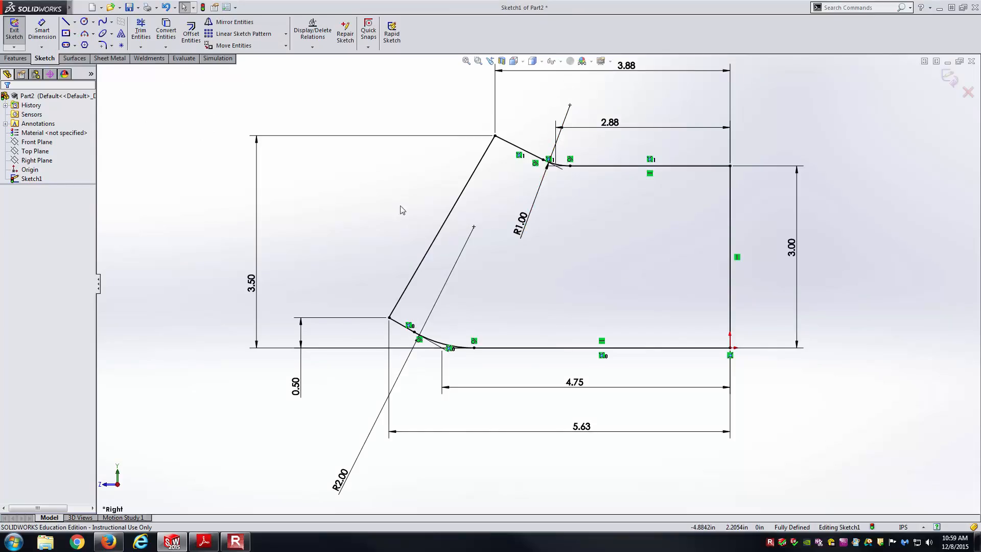
left_click(103, 45)
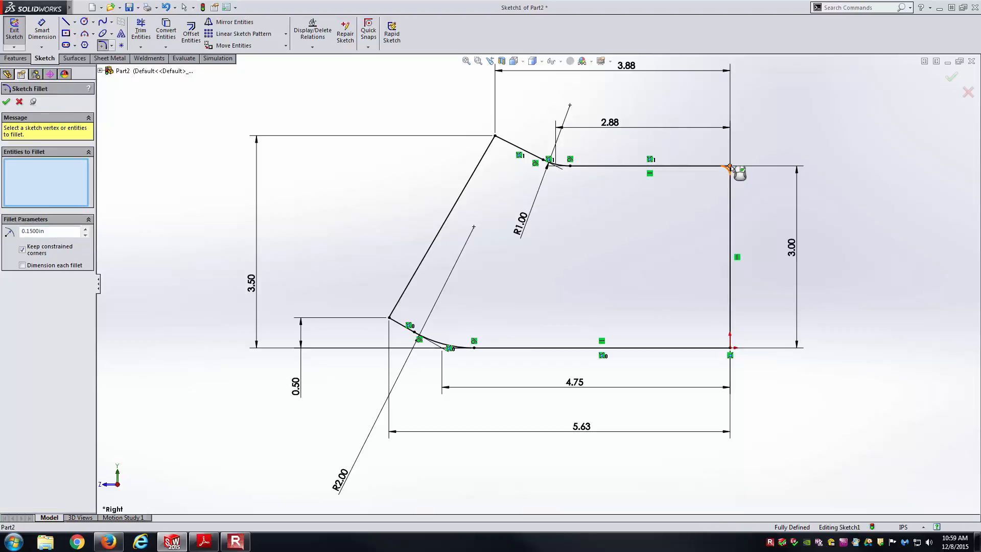
left_click(730, 166)
scroll(743, 178, "down", 3)
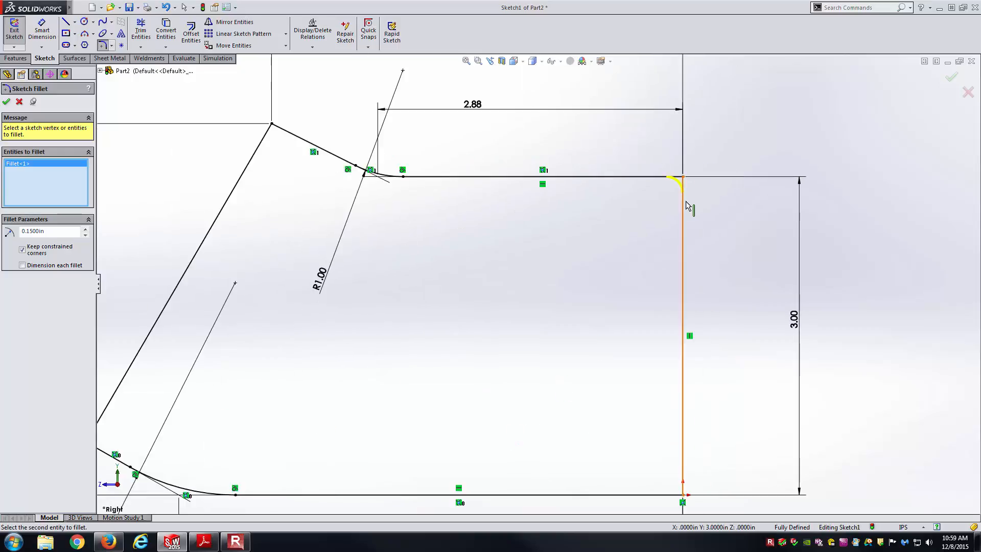
key("Return")
key("Escape")
Reposition the upper back corner's radius dimension outside the profile and move the R2.00 dimension text closer to the sketch
left_click_drag(691, 165, 745, 121)
left_click(801, 146)
scroll(545, 292, "up", 3)
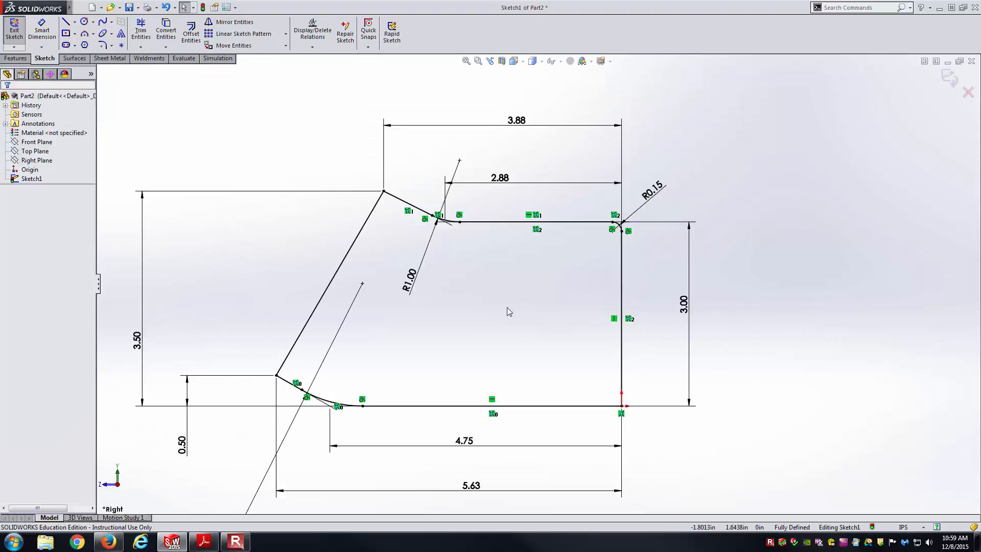
mouse_move(504, 299)
middle_mouse_down("ctrl")
mouse_move(524, 268)
mouse_move(537, 264)
middle_mouse_up("ctrl")
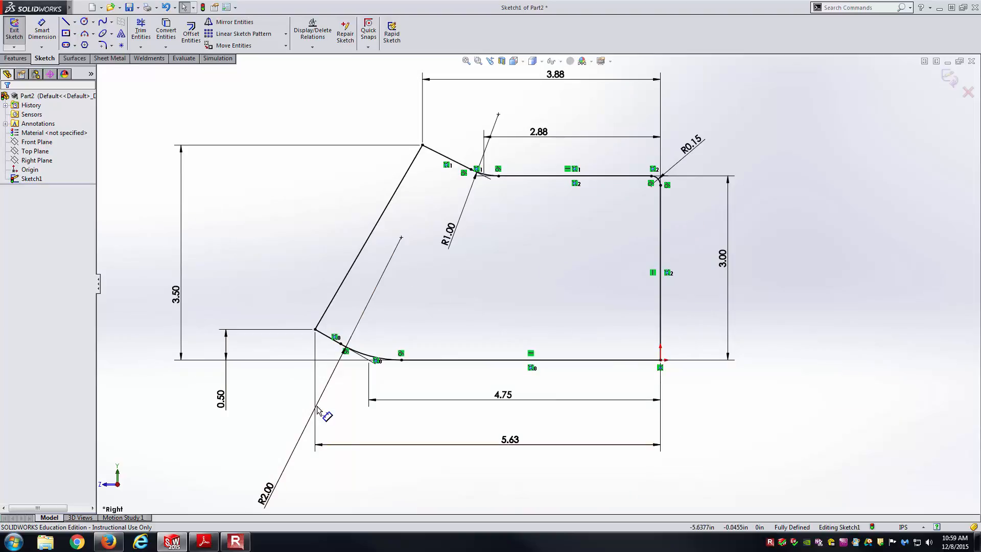
left_click_drag(267, 492, 288, 446)
left_click(240, 260)
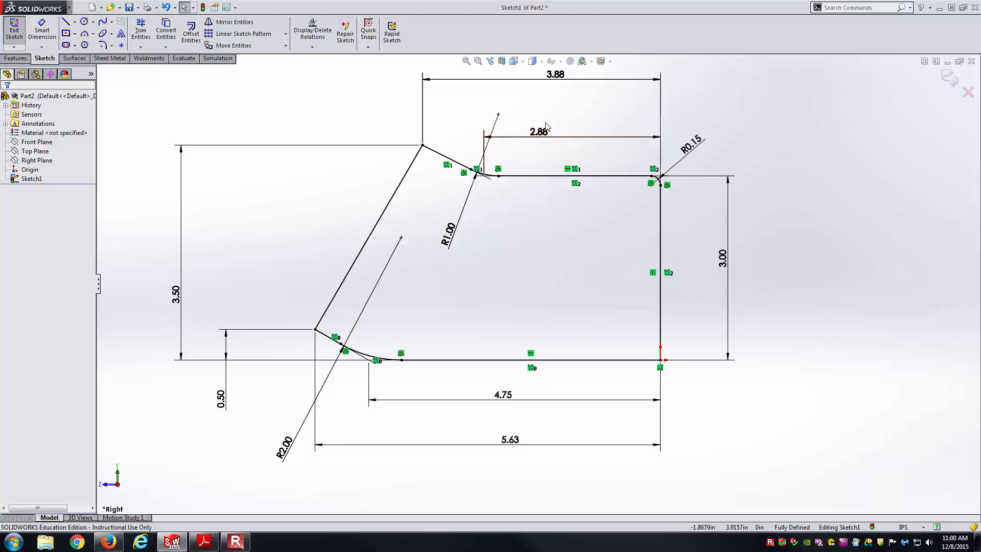
Set the peak's 3.88 in horizontal dimension to three-decimal precision (.123), move it higher above the profile, and exit the sketch
left_click(559, 90)
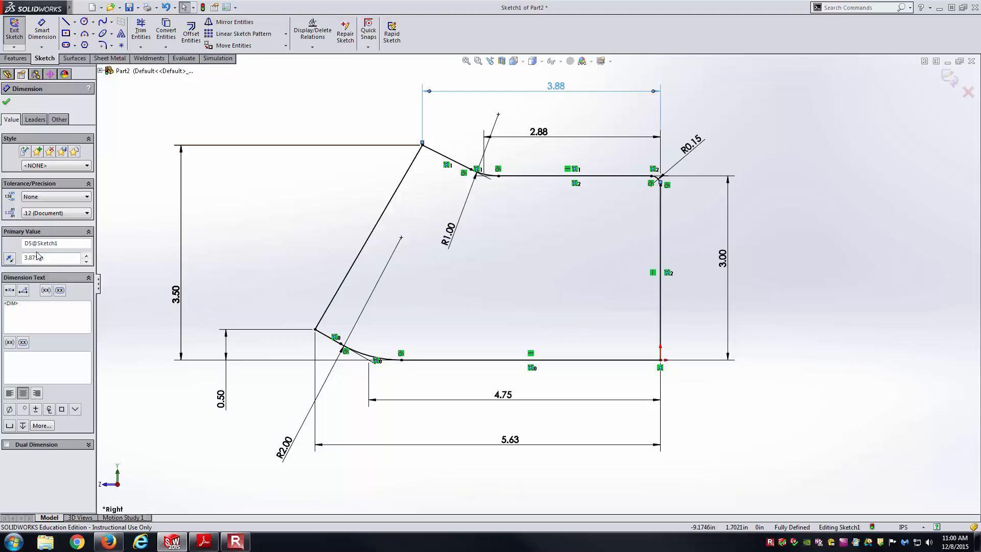
left_click(62, 213)
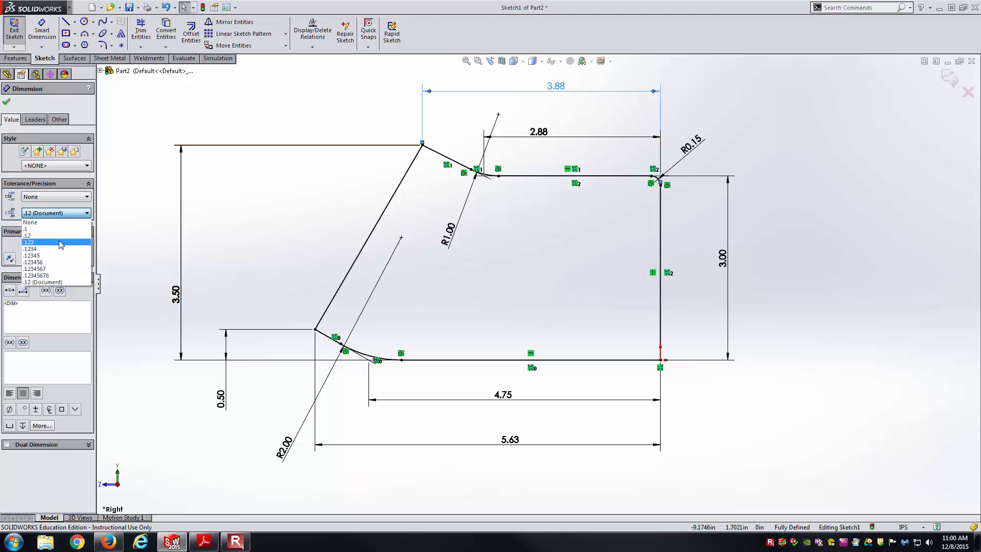
left_click(59, 242)
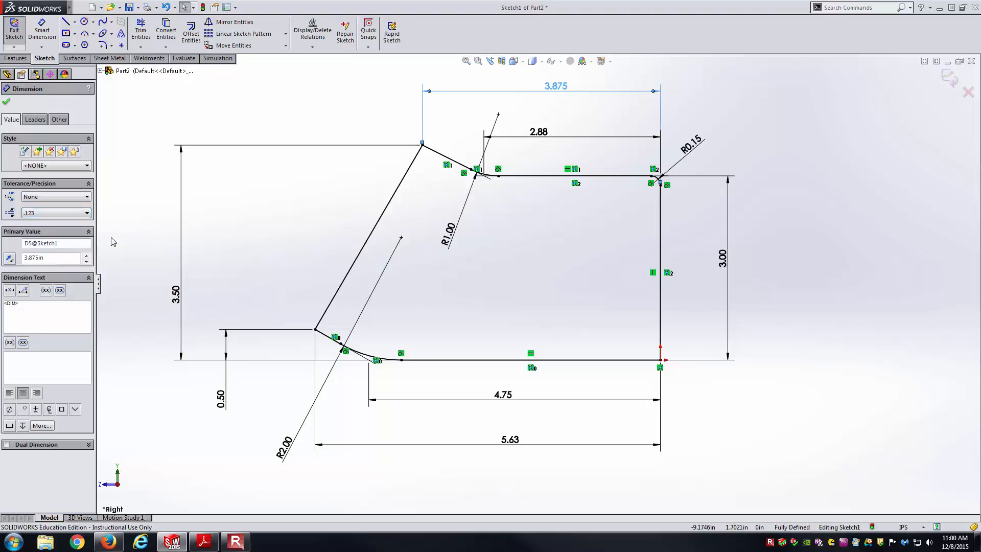
left_click(300, 204)
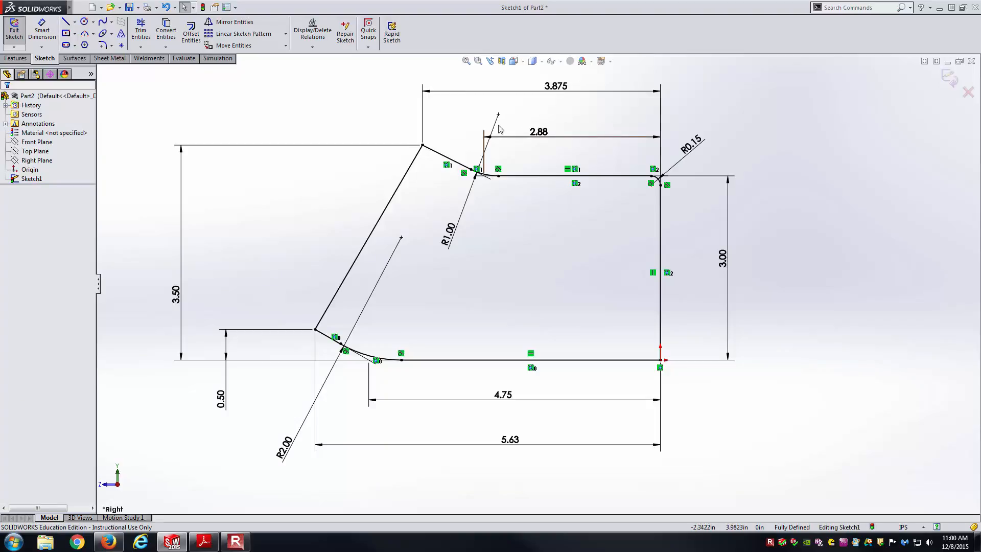
left_click(13, 39)
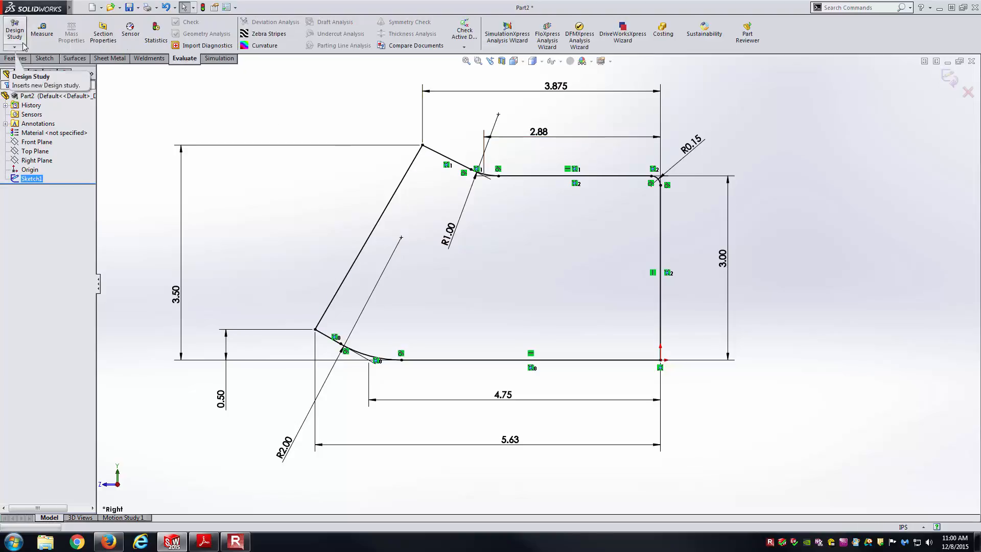
Check the drawing's views in the PDF, return to the part in isometric view and start a boss extrude of the side profile sketch
key("alt+Tab")
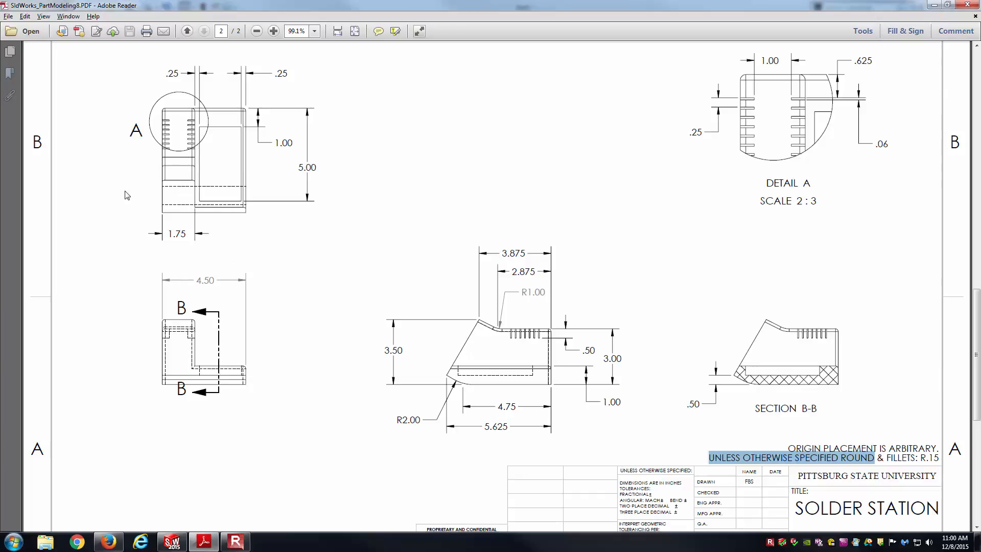
key("alt+Tab")
left_click(237, 158)
key("ctrl+7")
scroll(325, 299, "up", 1)
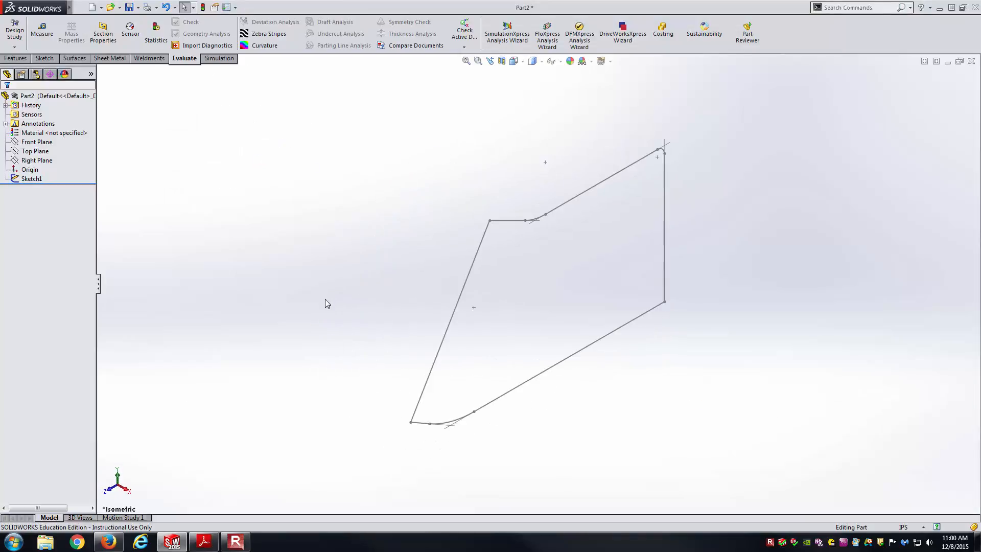
left_click(20, 57)
left_click(22, 35)
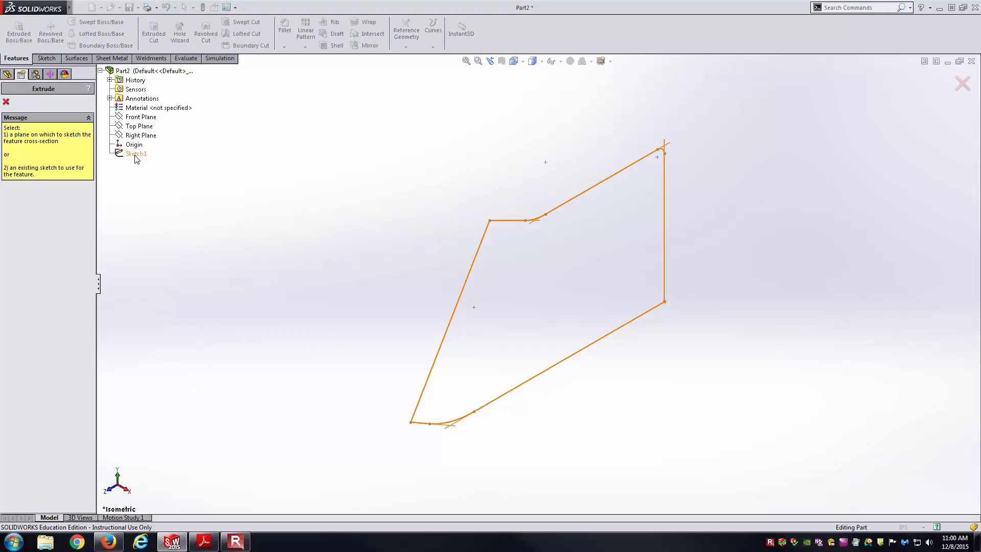
left_click(136, 153)
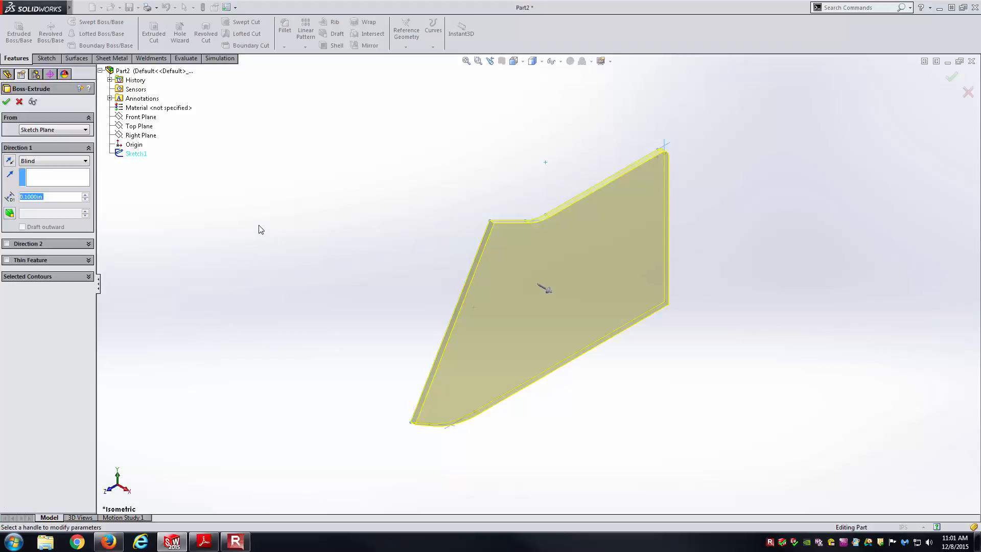
Inspect the extrusion preview from the front and from angled views to check its direction
left_click(513, 61)
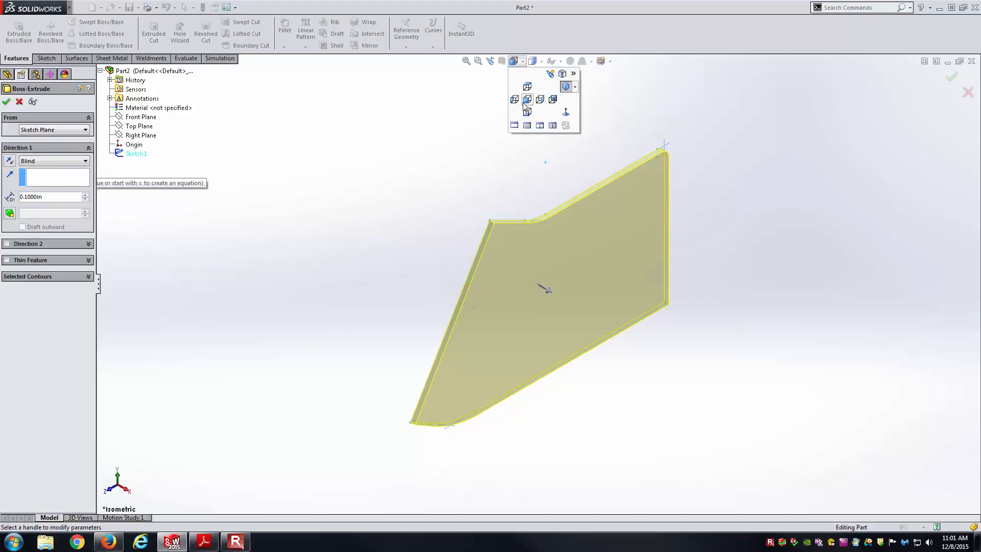
left_click(522, 113)
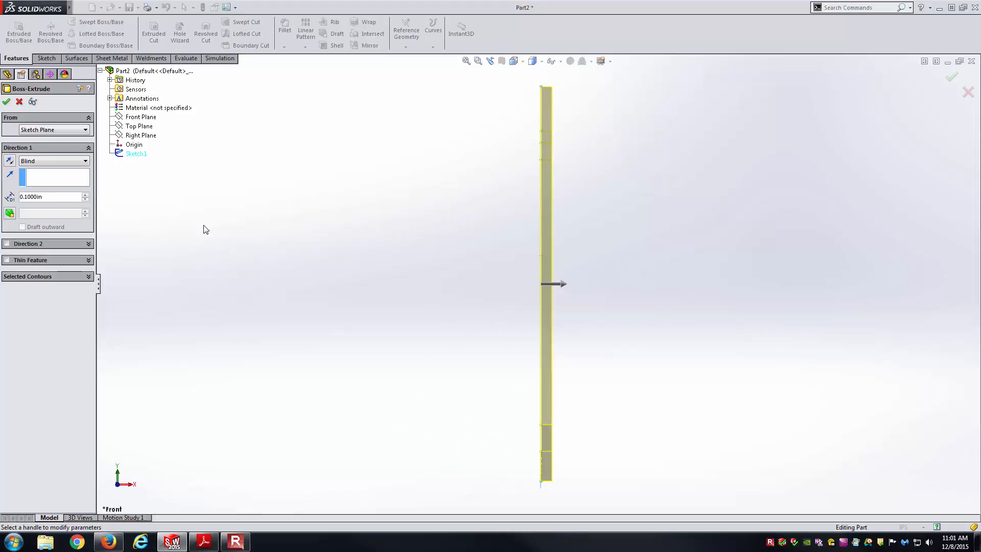
middle_click_drag(331, 212, 613, 228)
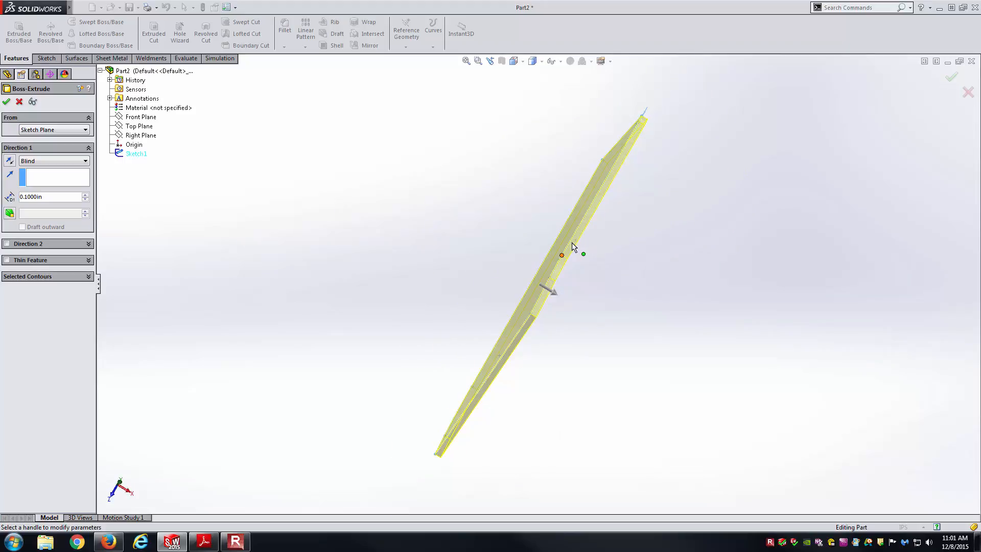
middle_click_drag(734, 362, 578, 269)
middle_click_drag(621, 293, 526, 221)
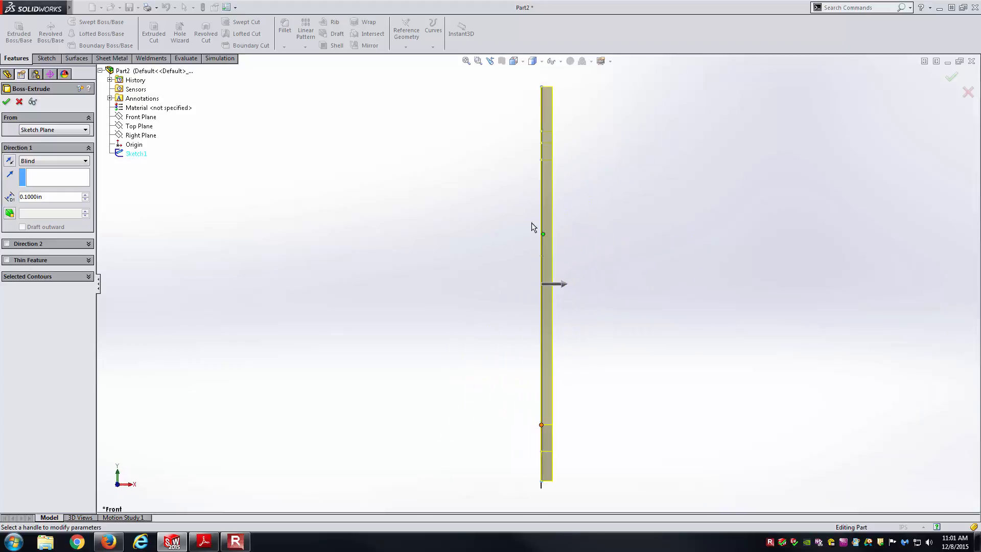
middle_click_drag(355, 230, 303, 316)
key("f")
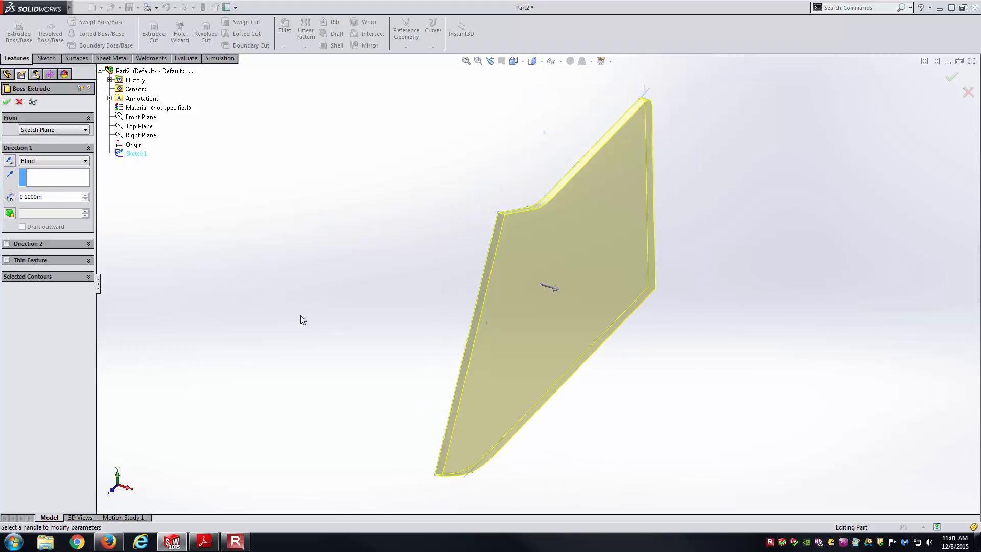
Look up the upright section's width in the PDF drawing and extrude the side profile blind to a depth of 1.75 in
double_click(46, 197)
key("alt+Tab")
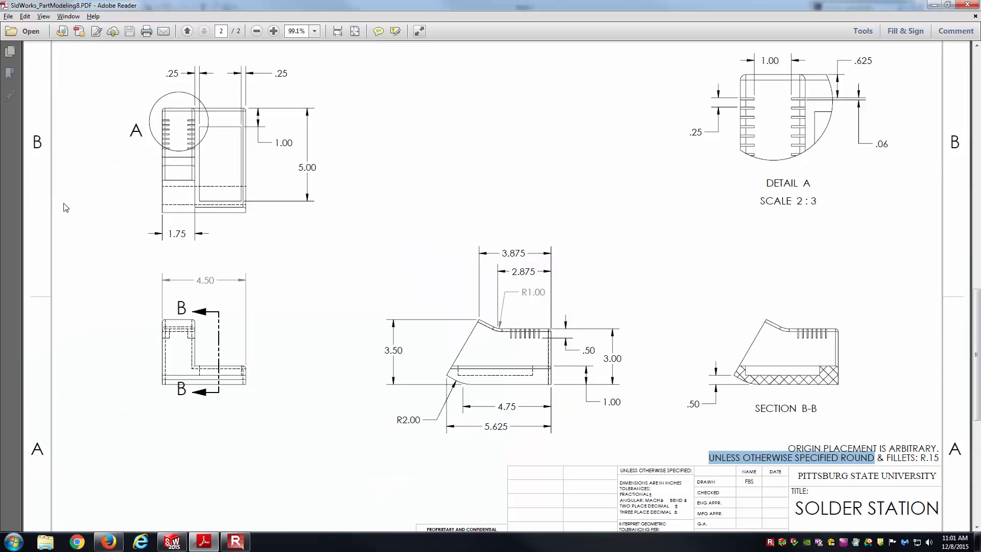
key("alt+Tab")
type("1.75")
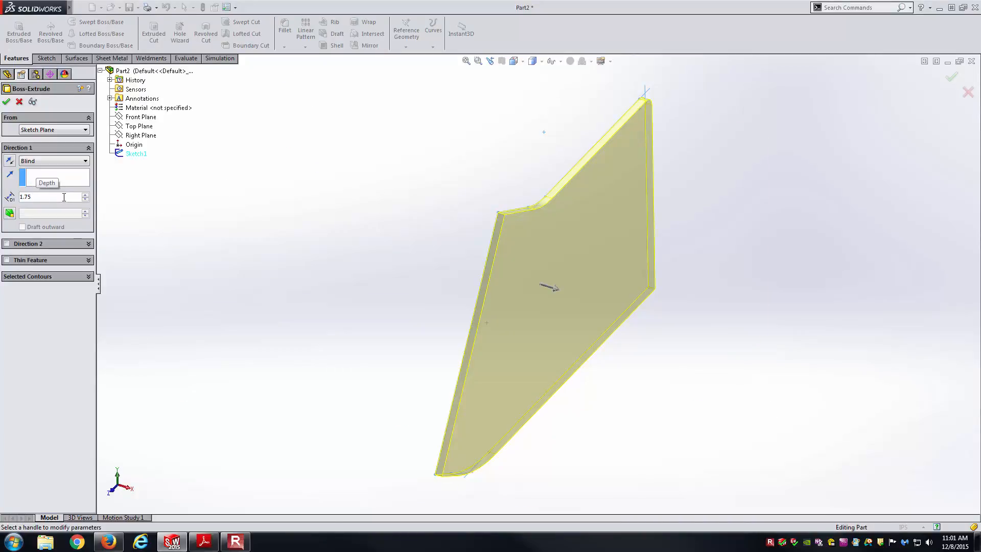
key("Return")
key("Return")
key("f")
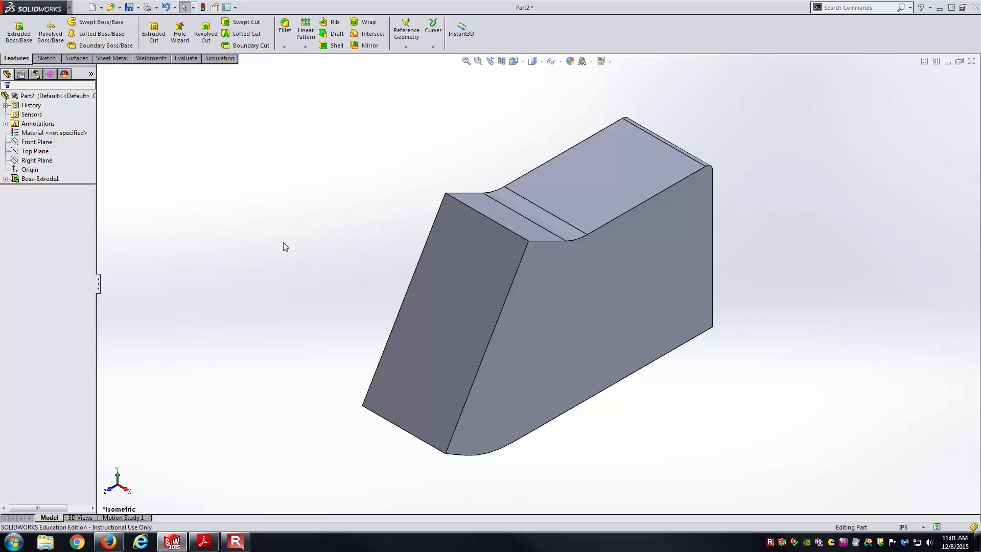
Assign ABS from the Plastics category as the part's material
left_click(68, 133)
right_click(71, 136)
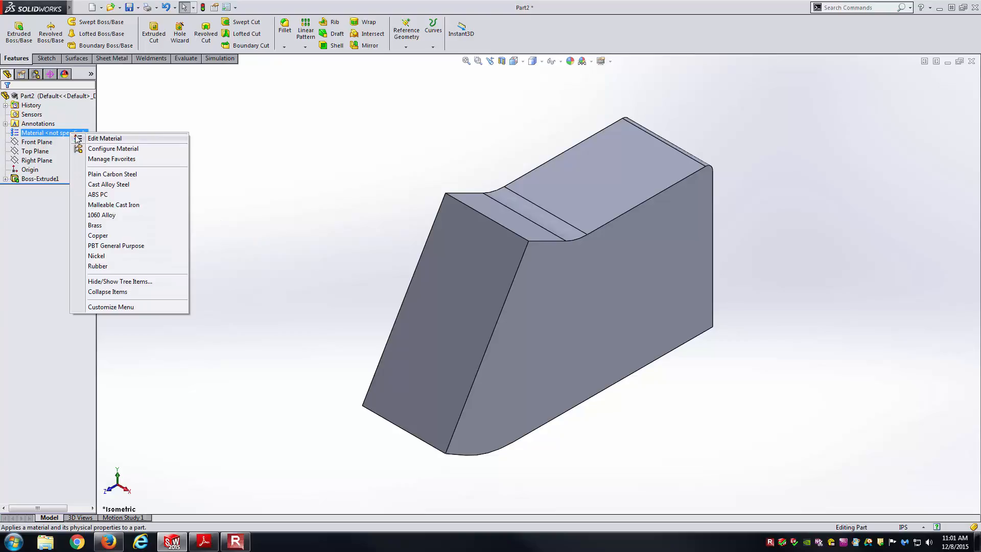
left_click(132, 139)
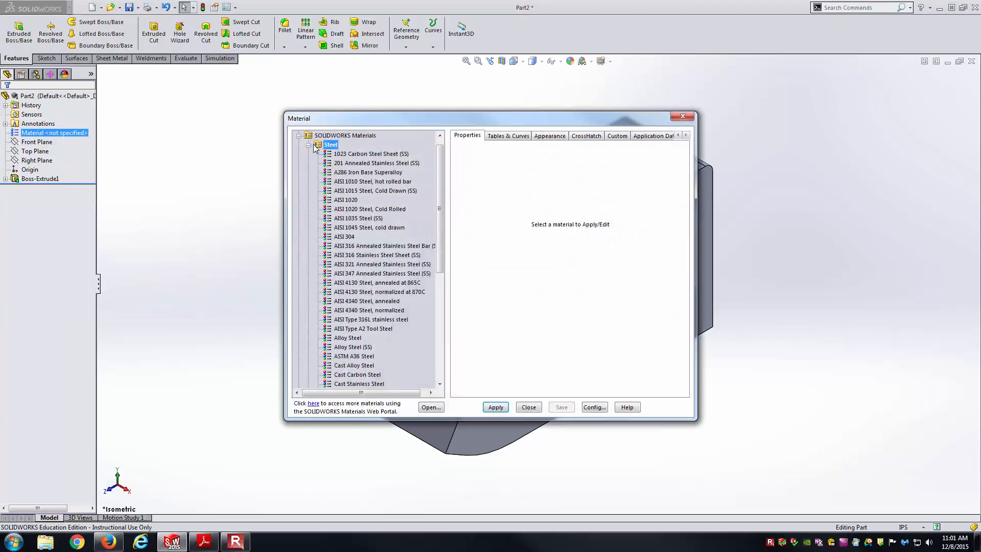
left_click(309, 145)
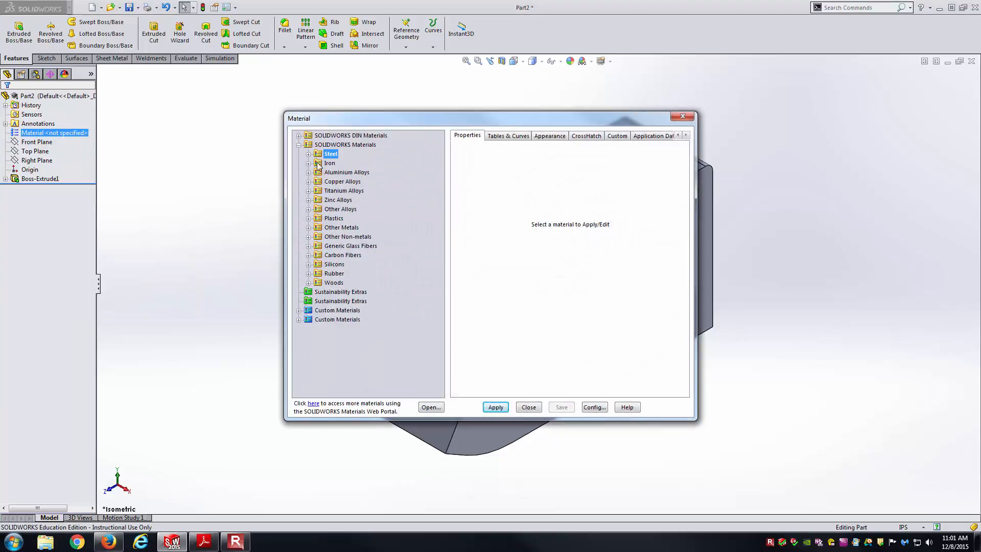
double_click(314, 219)
left_click(341, 146)
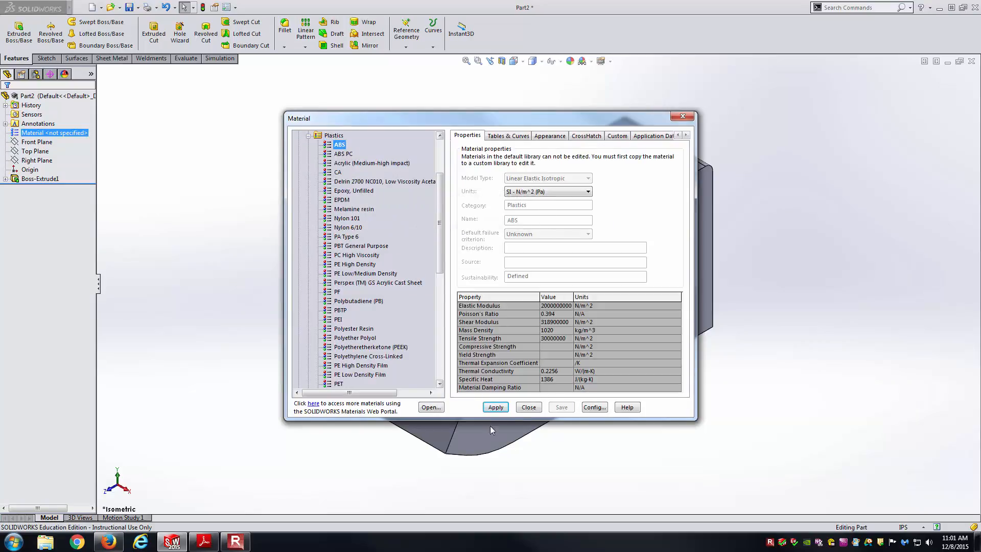
left_click(495, 408)
left_click(529, 407)
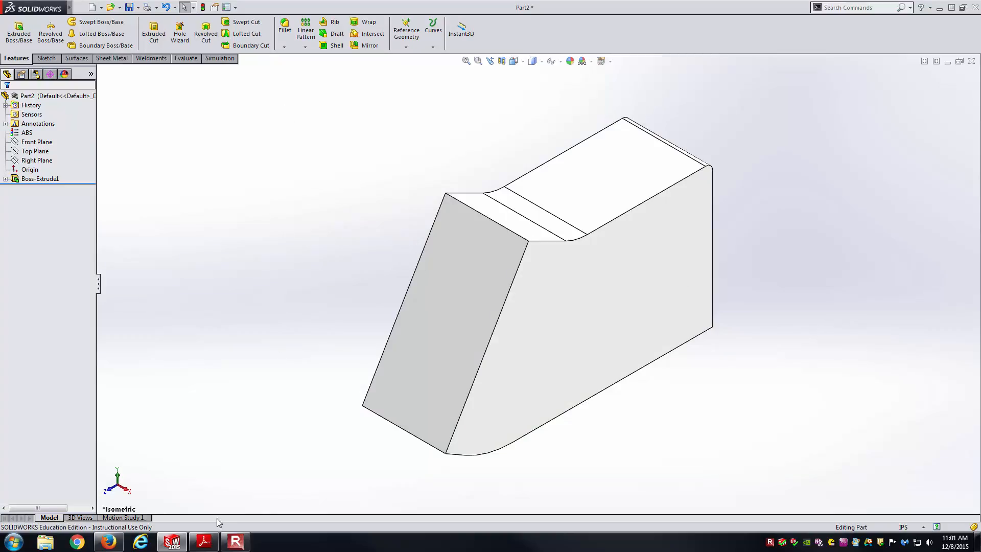
Examine the PDF drawing's isometric view and the enlarged side view for the lower tray's shape and height
left_click(204, 541)
left_click(304, 340)
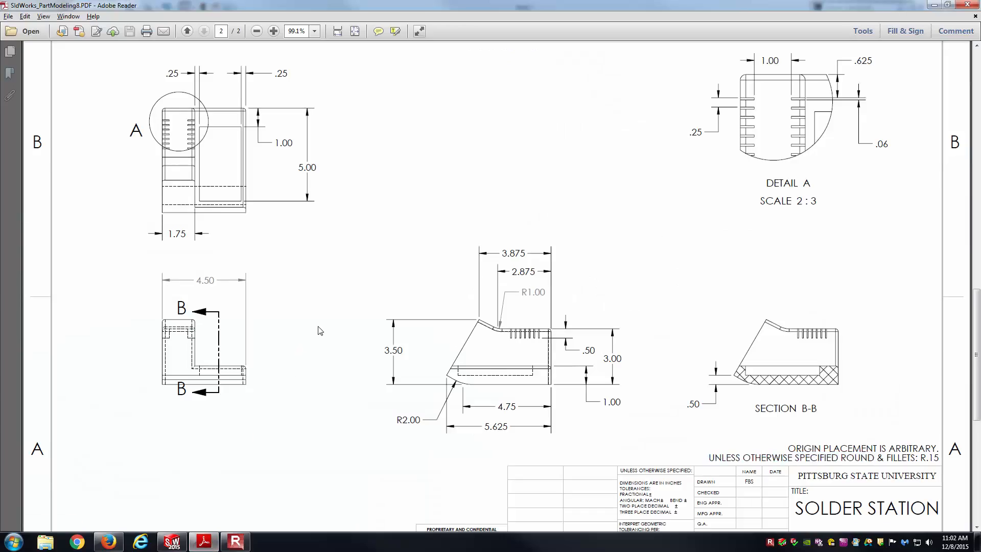
key("ctrl+0")
scroll(297, 234, "up", 2)
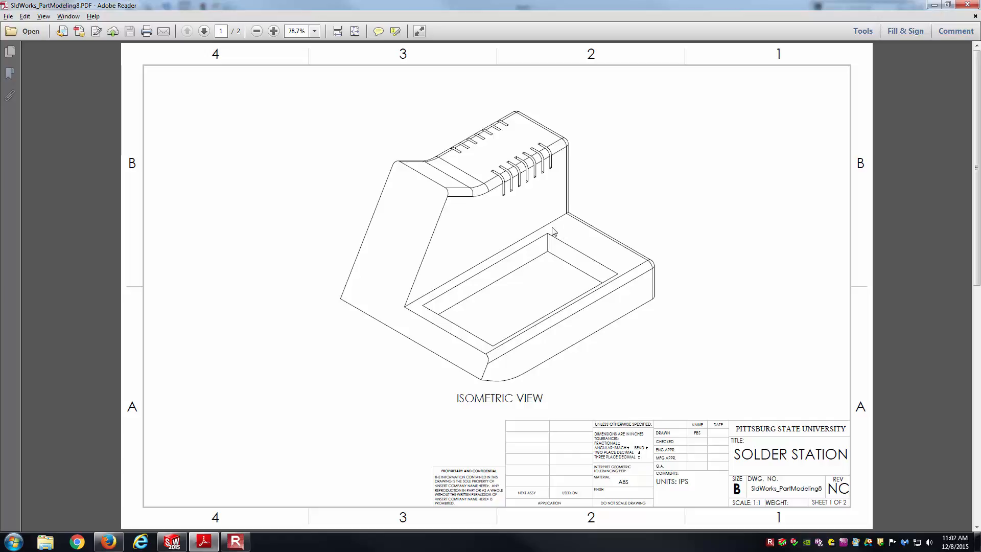
scroll(503, 360, "down", 3)
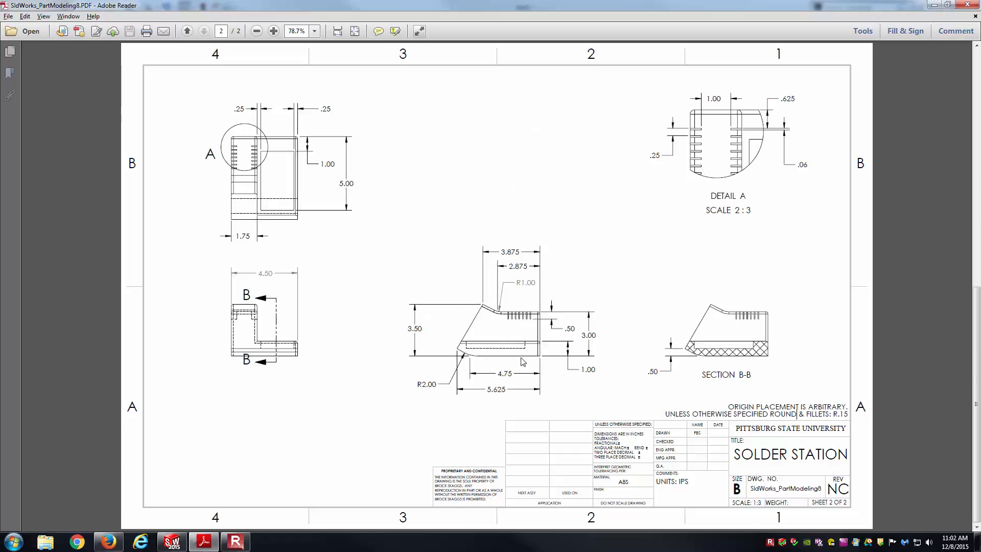
scroll(523, 362, "up", 3, "ctrl")
scroll(523, 362, "up", 1, "ctrl")
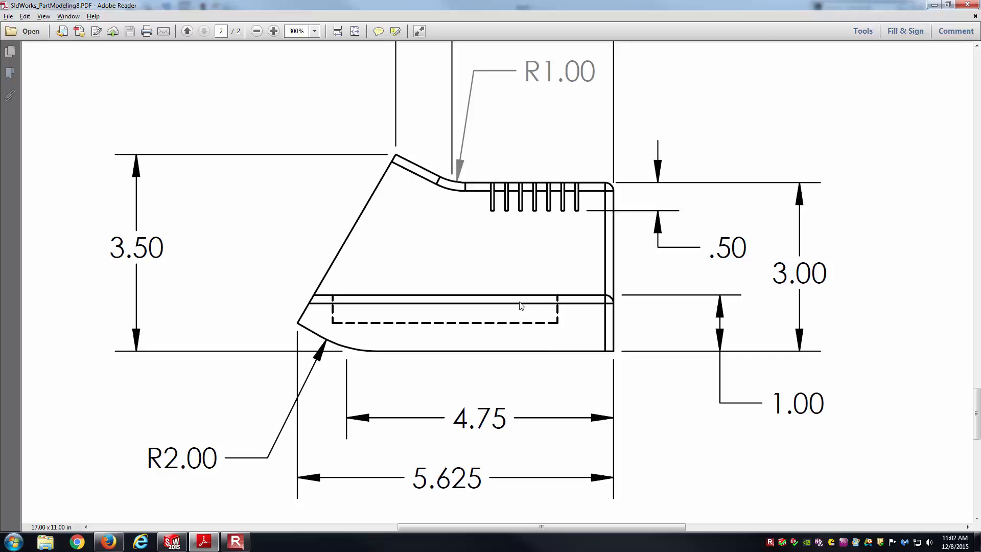
scroll(521, 286, "down", 2, "ctrl")
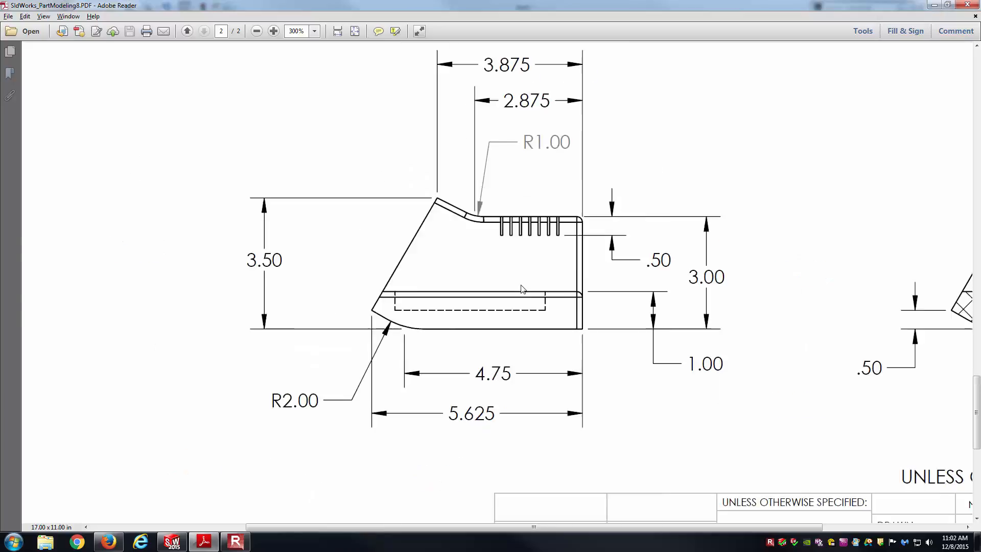
Return to the SOLIDWORKS part, open a sketch on the extrusion's large flat side face and view it from the right
key("alt+Tab")
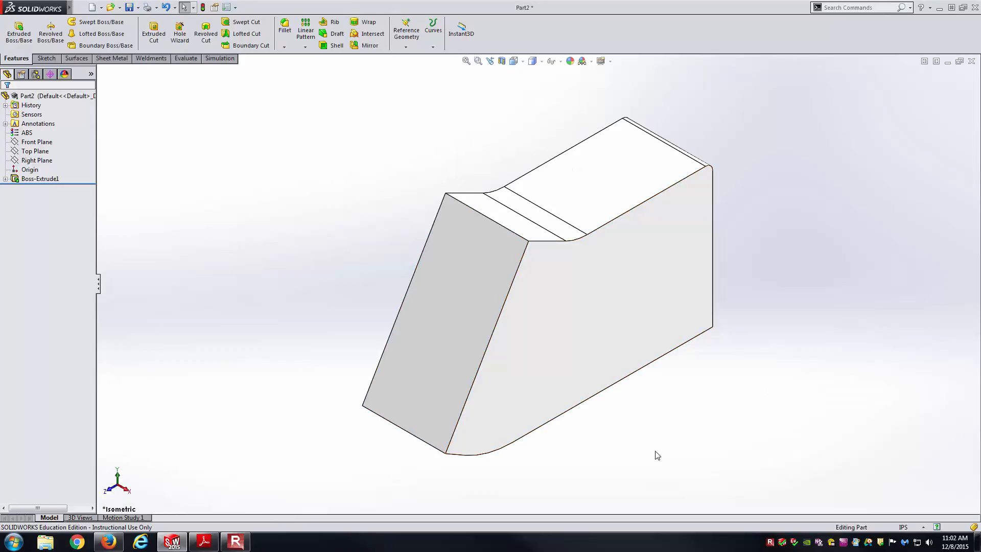
left_click(627, 340)
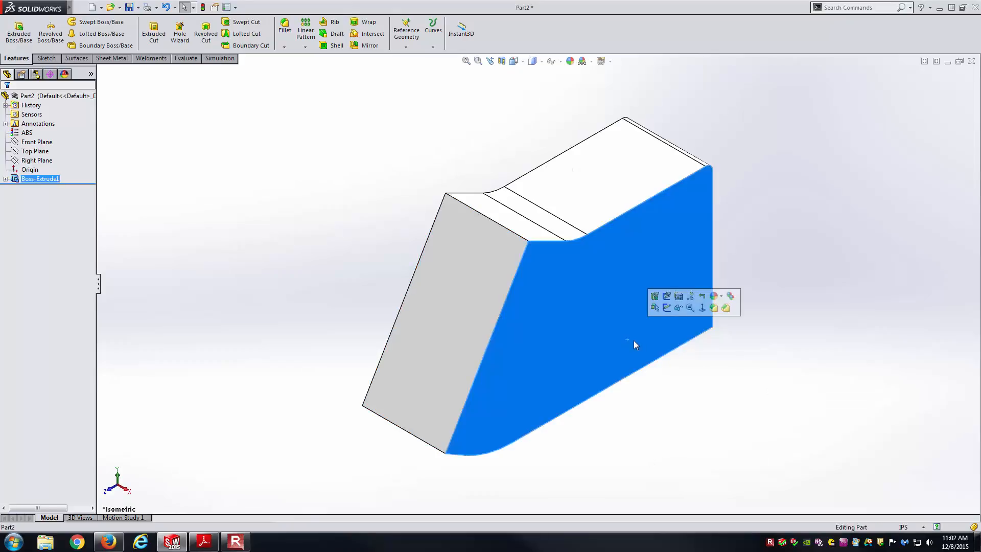
left_click(669, 308)
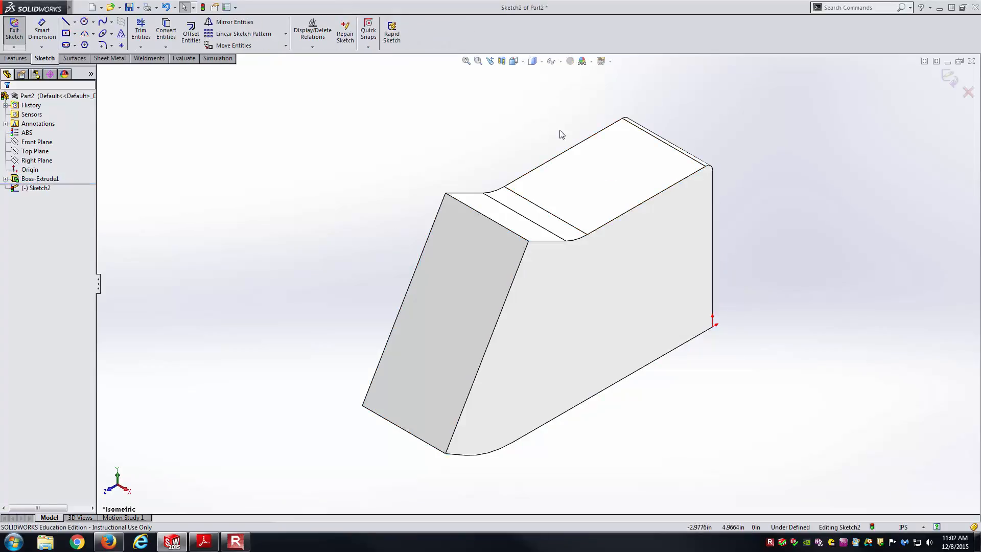
left_click(515, 62)
left_click(542, 98)
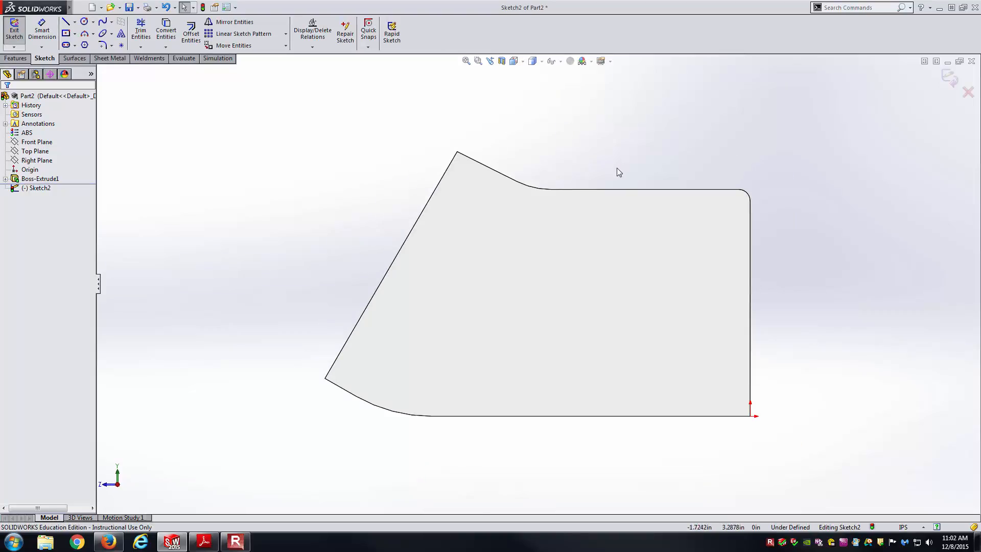
Convert the face's slanted front edge, short lower front edge, bottom arc, base edge and vertical back edge into sketch entities
left_click(165, 36)
left_click(381, 281)
left_click(343, 392)
left_click(382, 410)
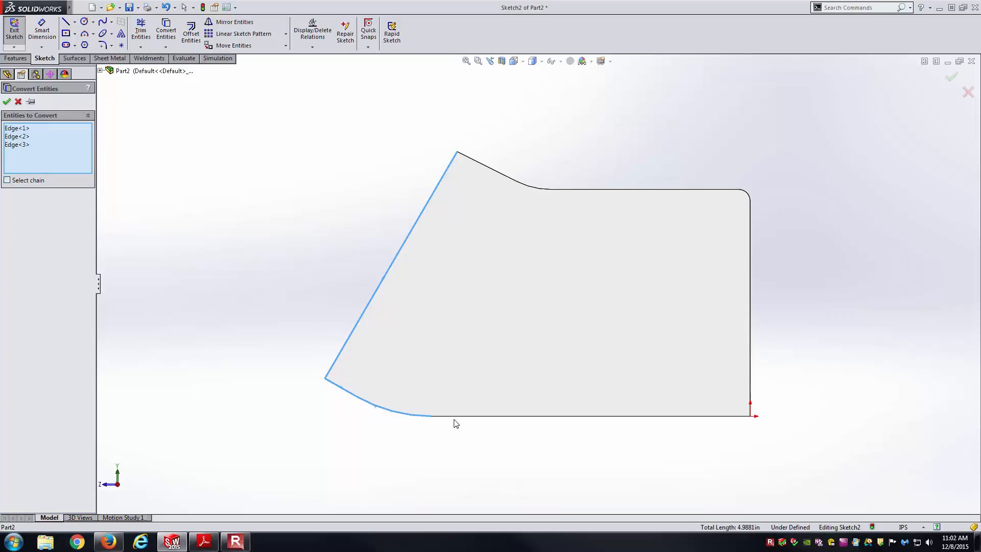
left_click(460, 418)
left_click(750, 354)
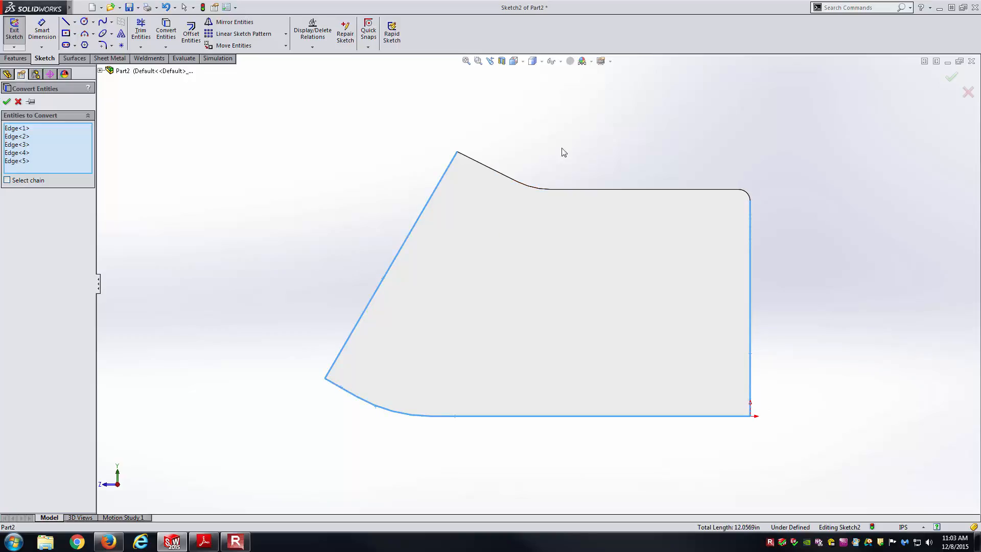
left_click(7, 102)
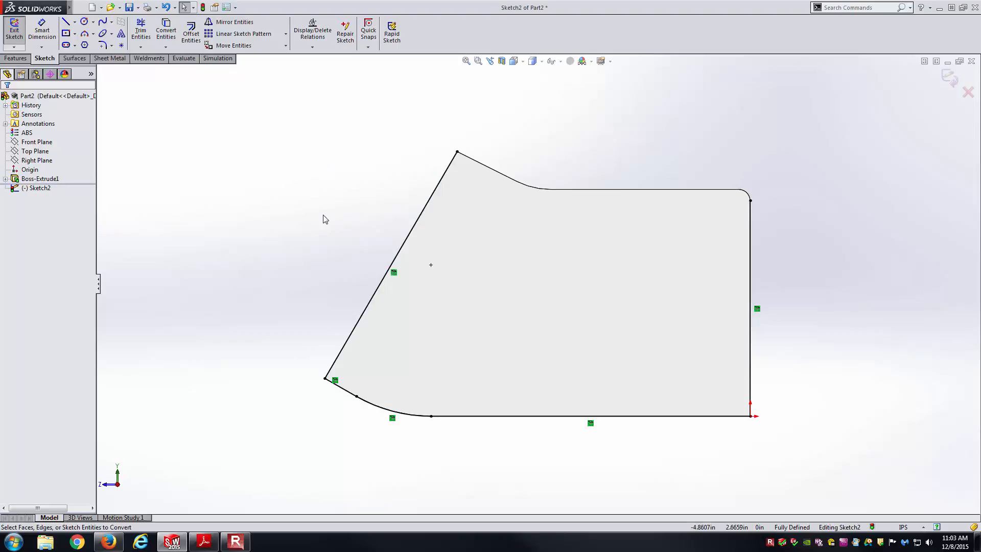
Sketch a horizontal line across the side face from the vertical back edge to the slanted front edge
key("l")
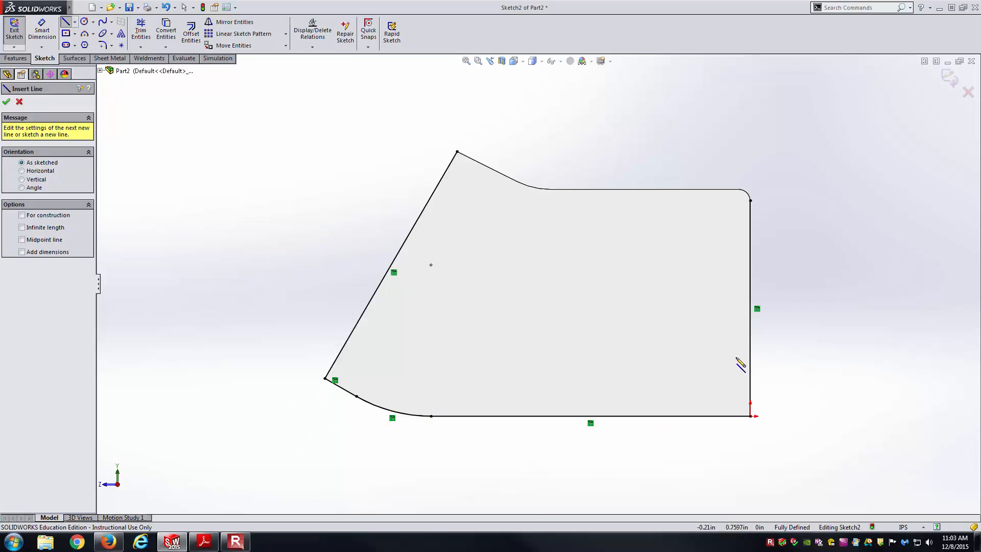
left_click(750, 341)
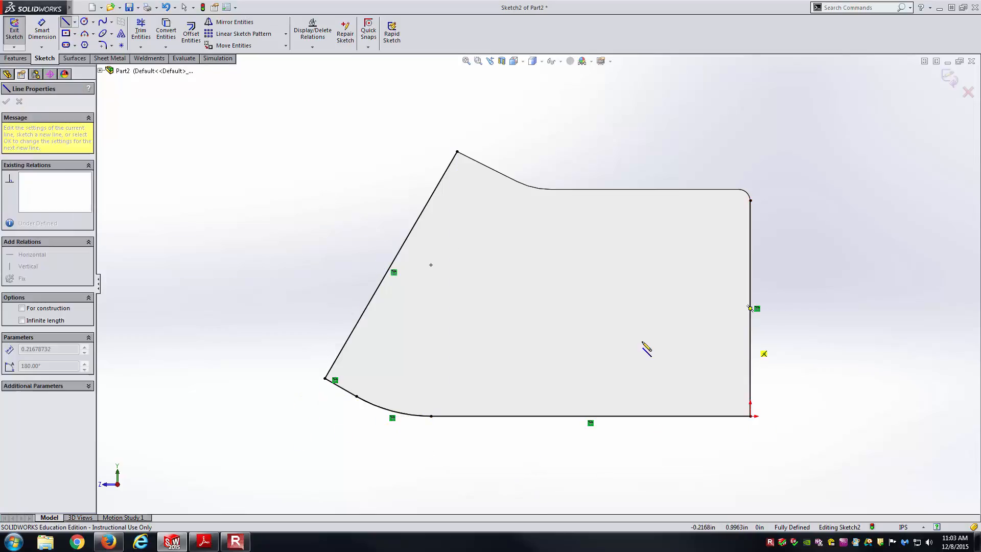
left_click(348, 340)
key("Escape")
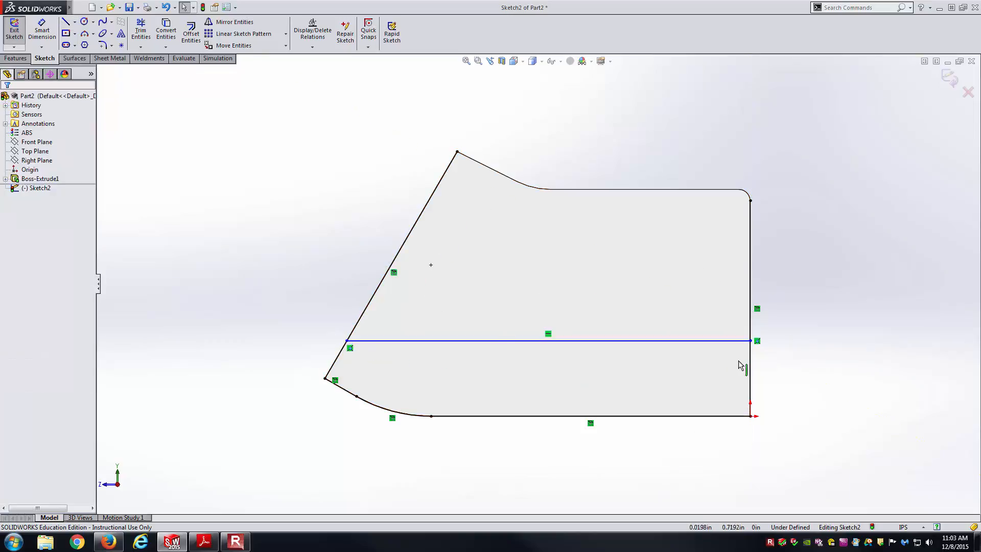
Trim away the converted slanted front edge and vertical back edge above the horizontal line with Power trim
left_click(141, 31)
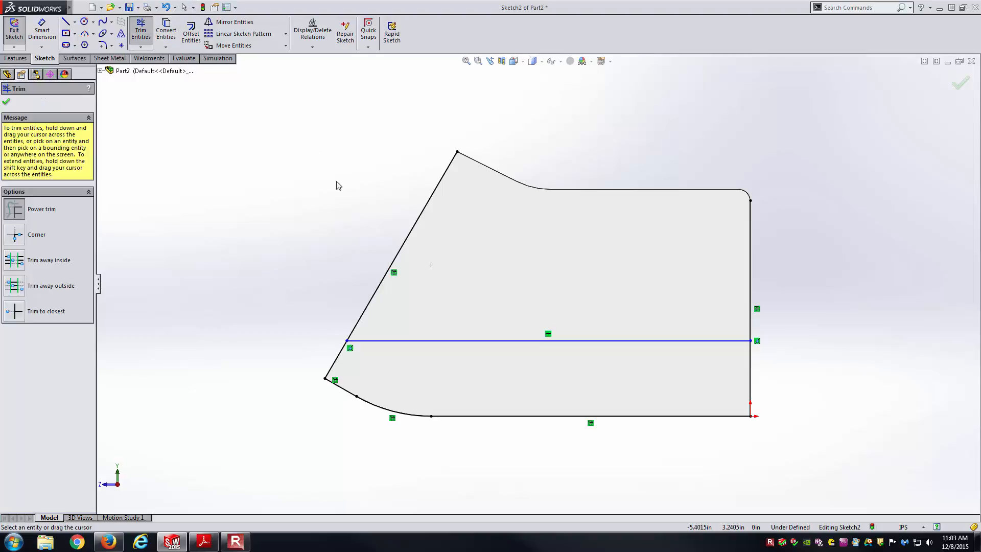
mouse_move(317, 186)
left_mouse_down()
mouse_move(390, 217)
mouse_move(790, 293)
left_mouse_up()
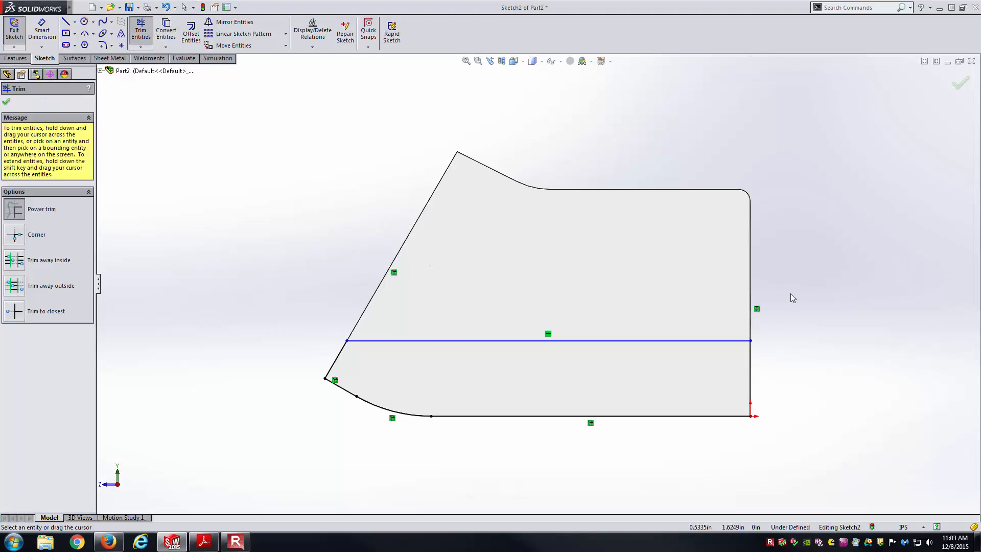
key("Escape")
mouse_move(735, 302)
middle_mouse_down()
mouse_move(731, 296)
mouse_move(736, 333)
middle_mouse_up()
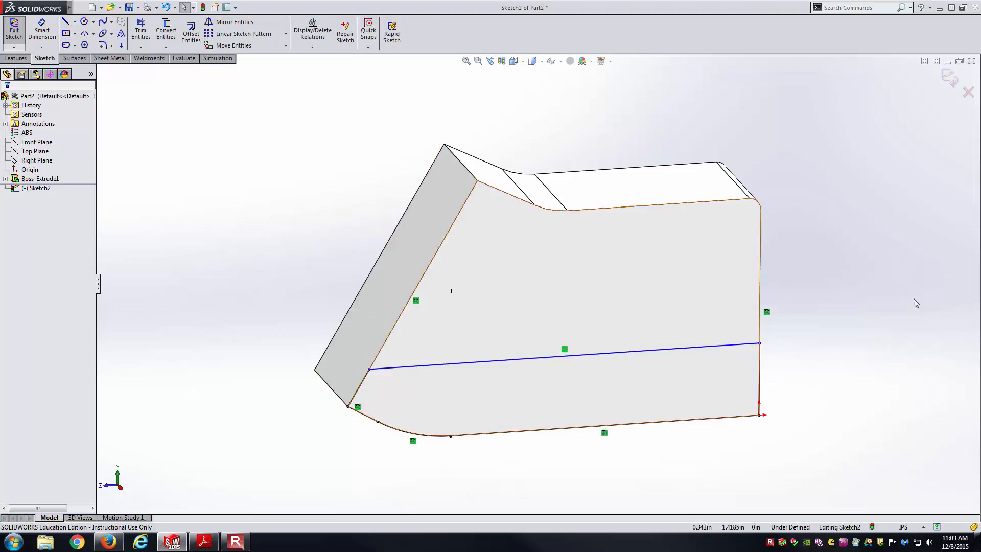
Check the tray height in the PDF drawing and dimension the horizontal line 1 in above the base edge
middle_click_drag(748, 374, 775, 355)
key("alt+Tab")
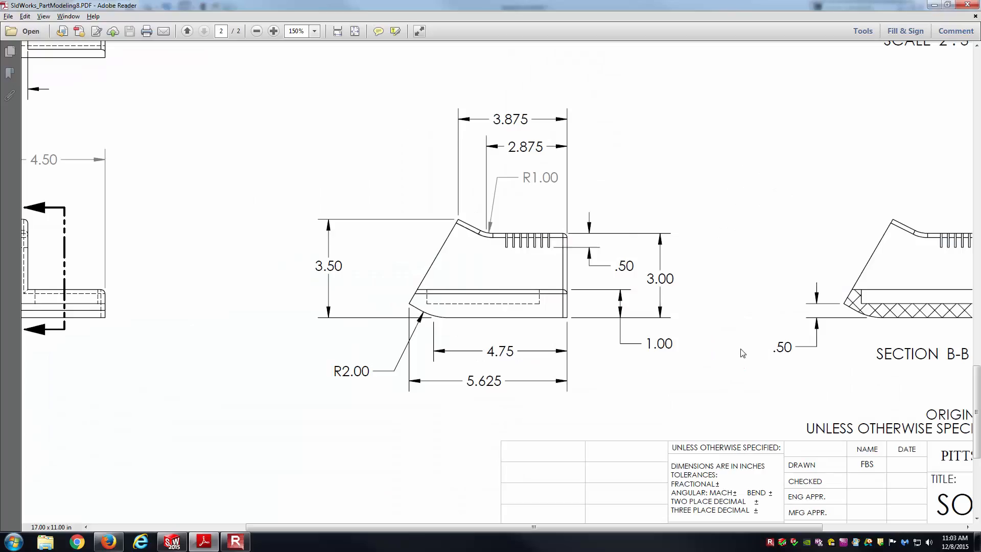
key("alt+Tab")
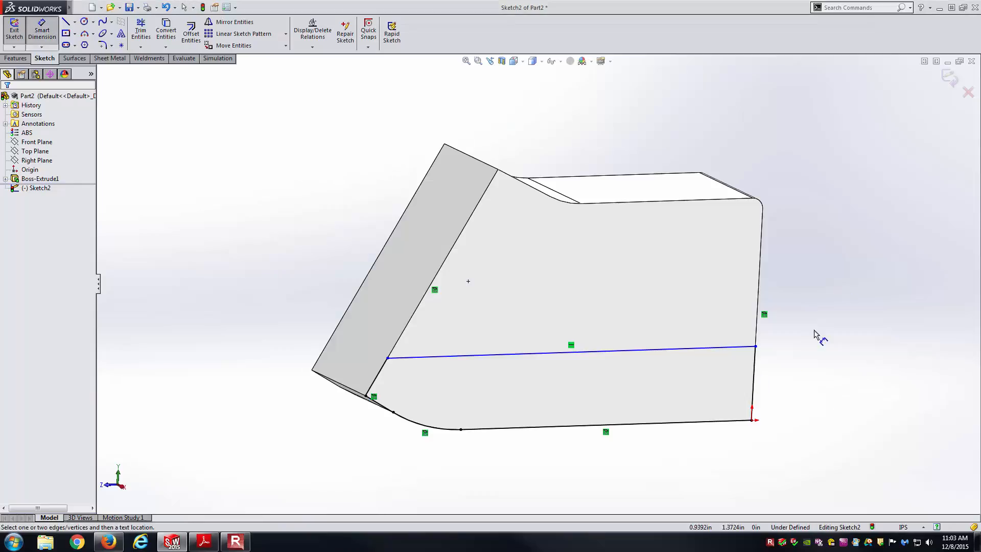
left_click(746, 348)
left_click(743, 420)
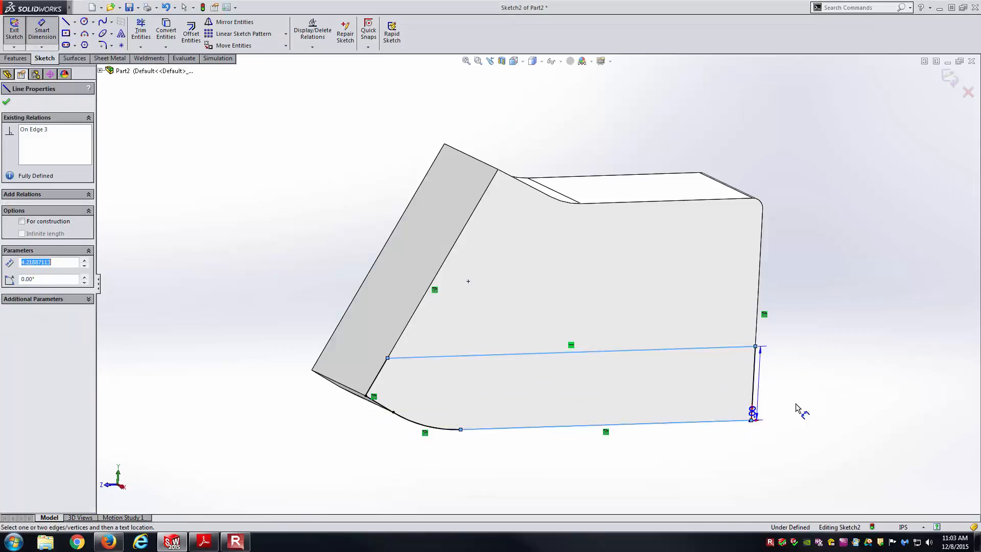
left_click(817, 394)
type("1")
key("Return")
key("Escape")
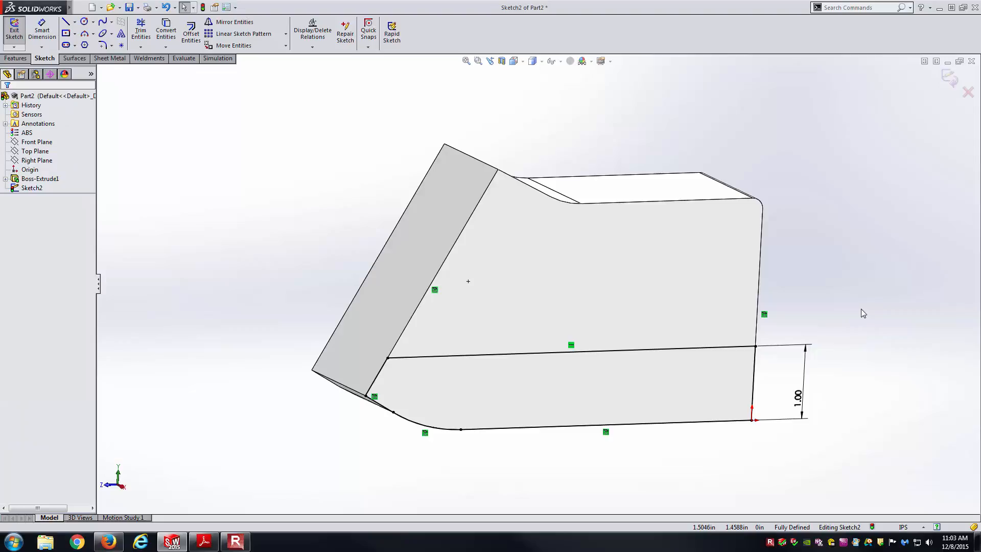
Check the front view's widths in the PDF drawing and set up a blind boss extrusion of the tray profile with depth 4.5-1.75 in
mouse_move(438, 339)
middle_mouse_down()
mouse_move(450, 313)
mouse_move(463, 342)
mouse_move(499, 286)
mouse_move(493, 294)
middle_mouse_up()
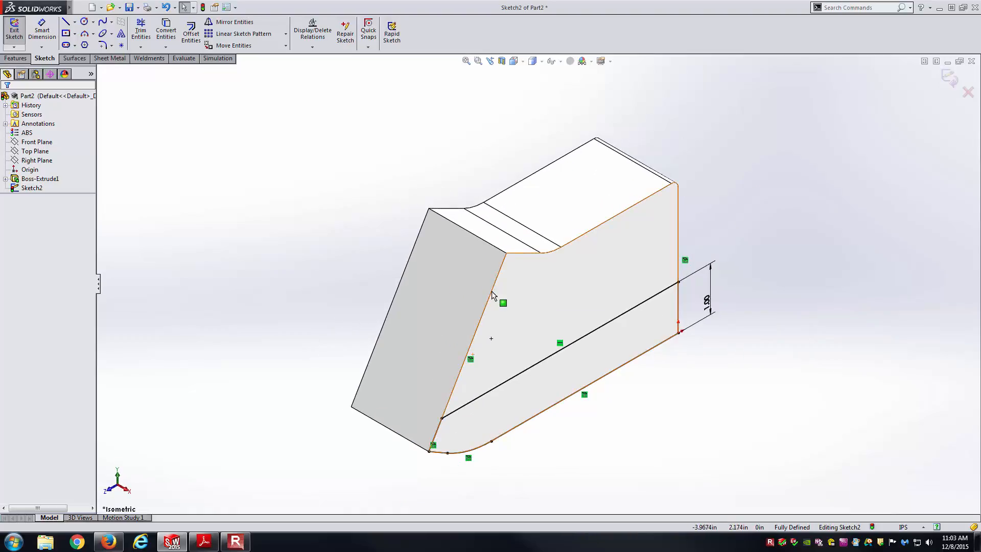
key("alt+Tab")
key("ctrl+0")
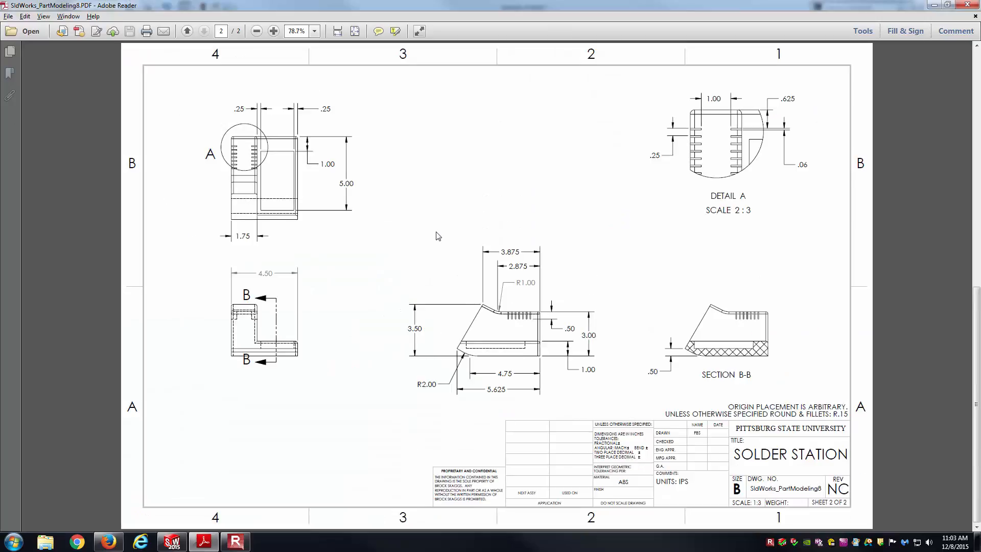
scroll(235, 307, "up", 4, "ctrl")
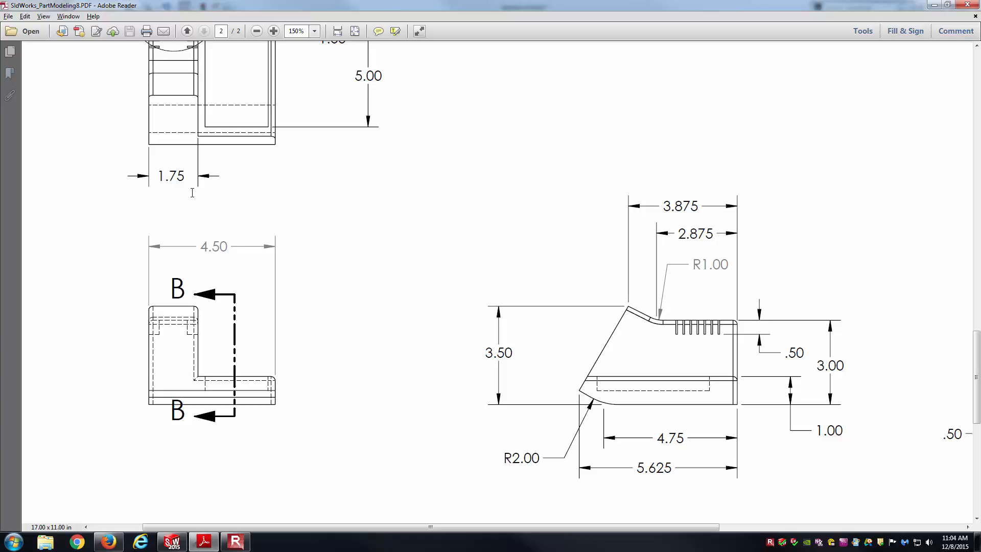
key("alt+Tab")
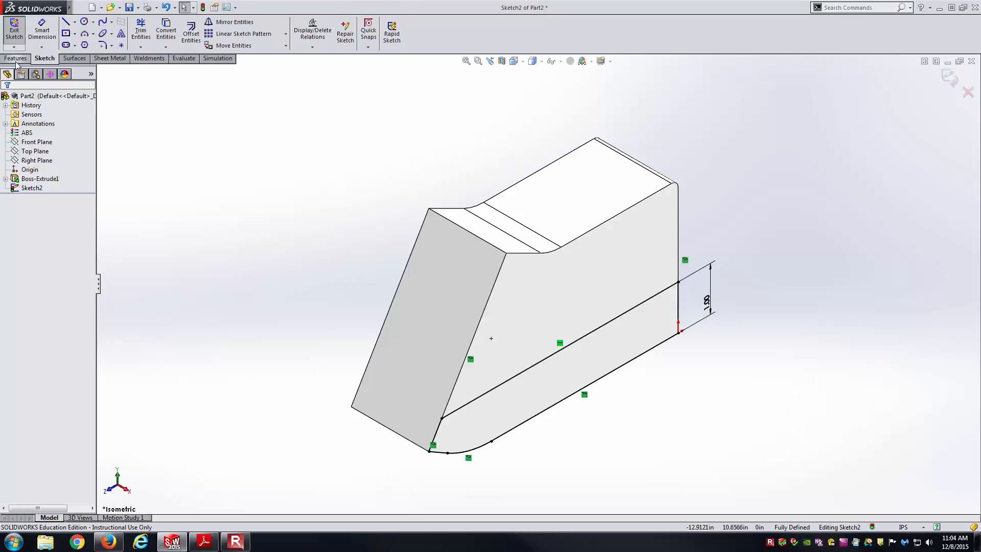
left_click(17, 59)
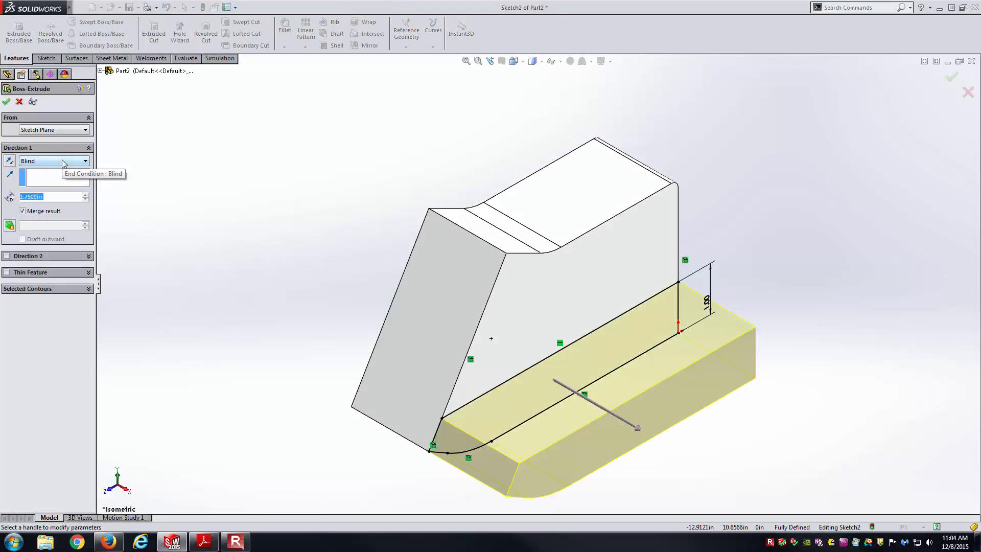
left_click(61, 197)
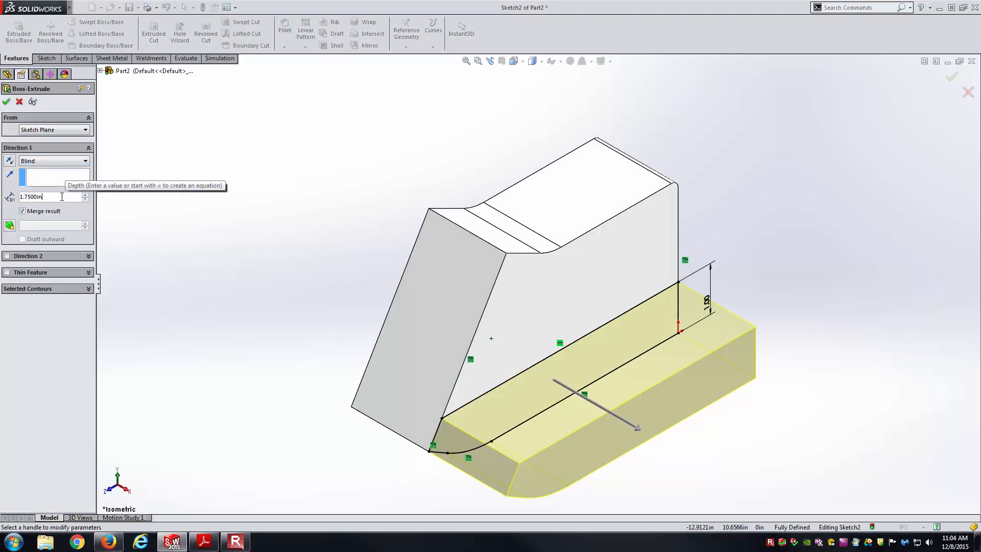
double_click(62, 197)
type("4.")
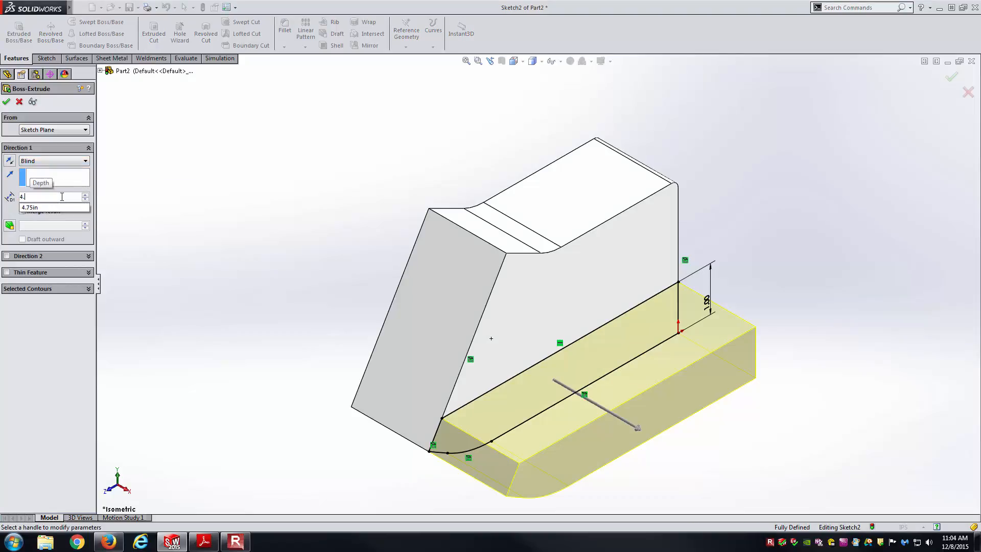
type("5-1.75")
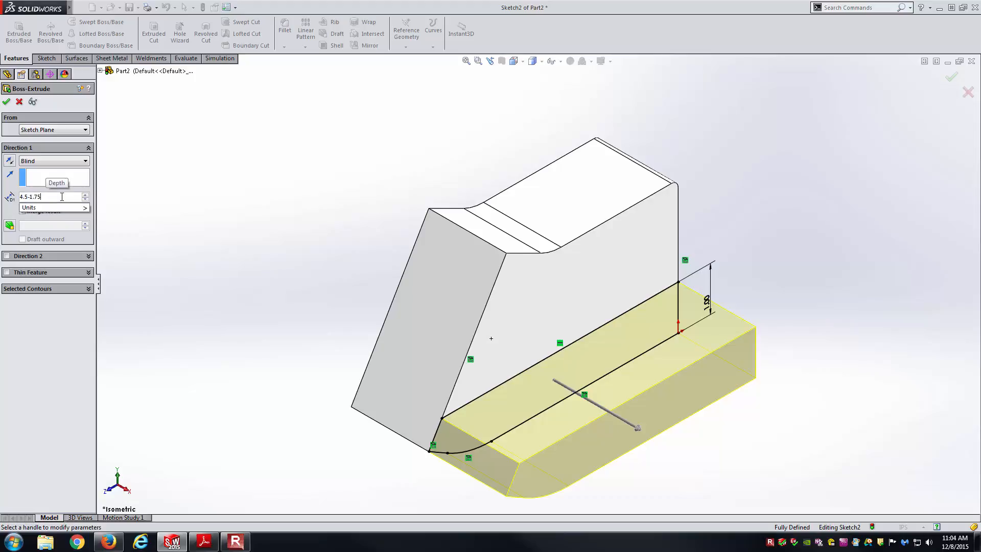
key("Return")
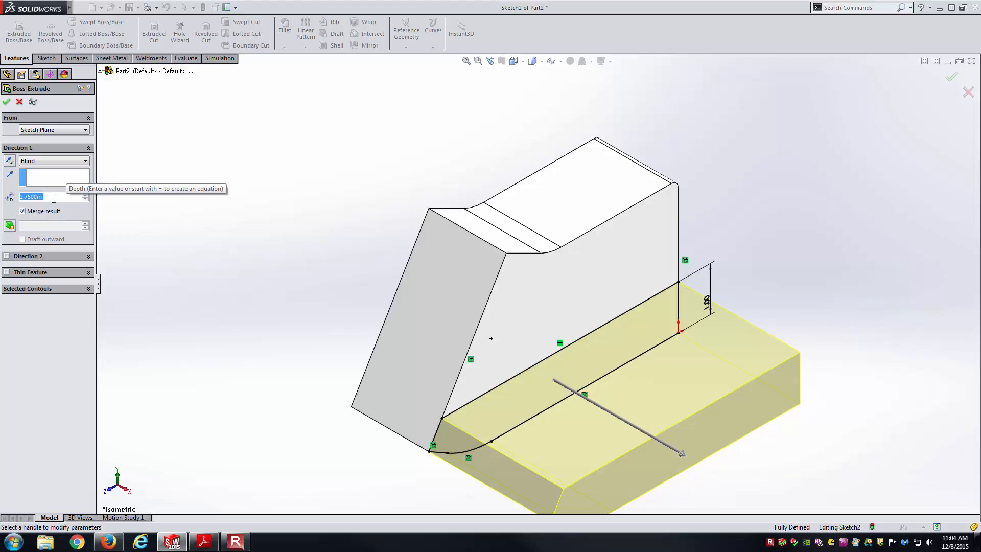
Extrude the tray profile away from the upright using Offset From Surface, 4.5 in from the upright's opposite side face
left_click(68, 161)
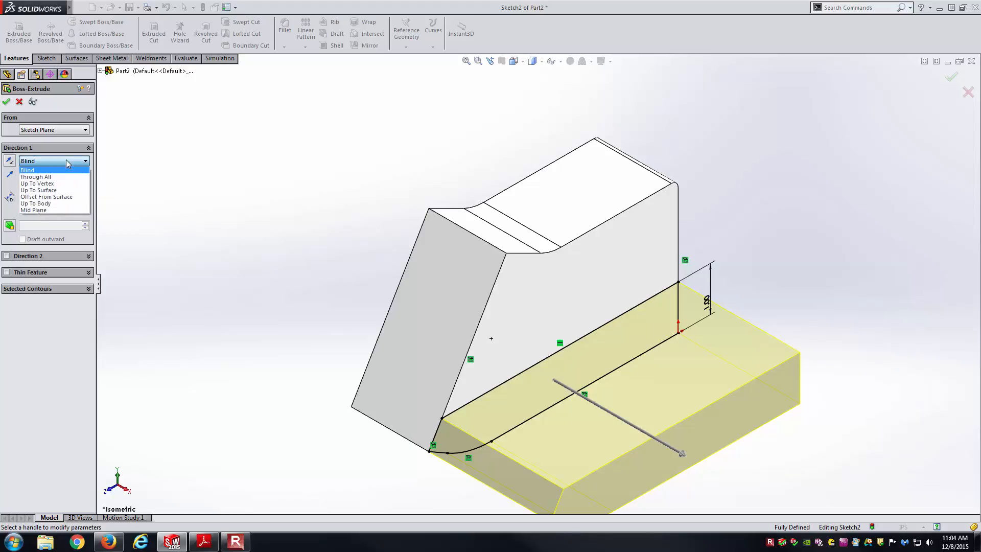
left_click(61, 197)
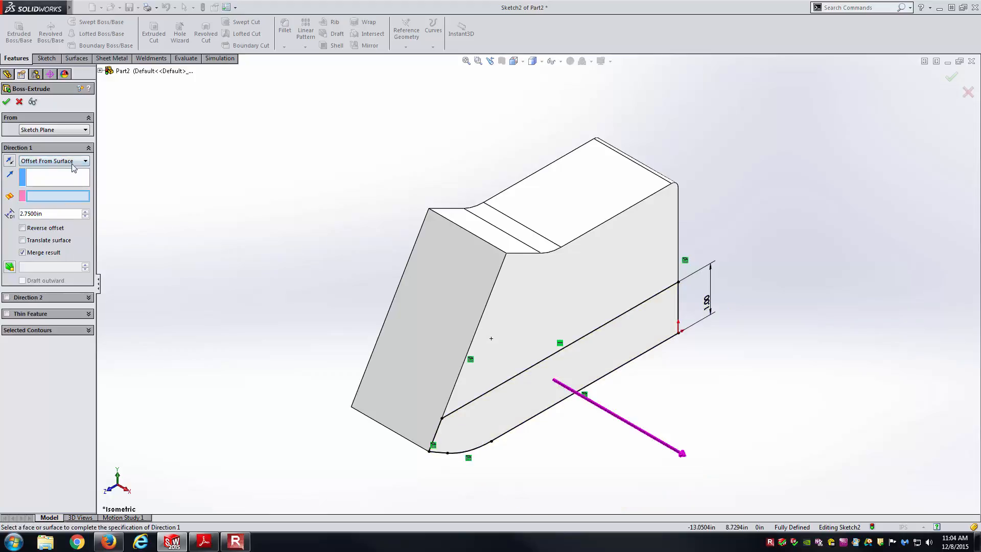
middle_click_drag(256, 250, 333, 252)
left_click(409, 246)
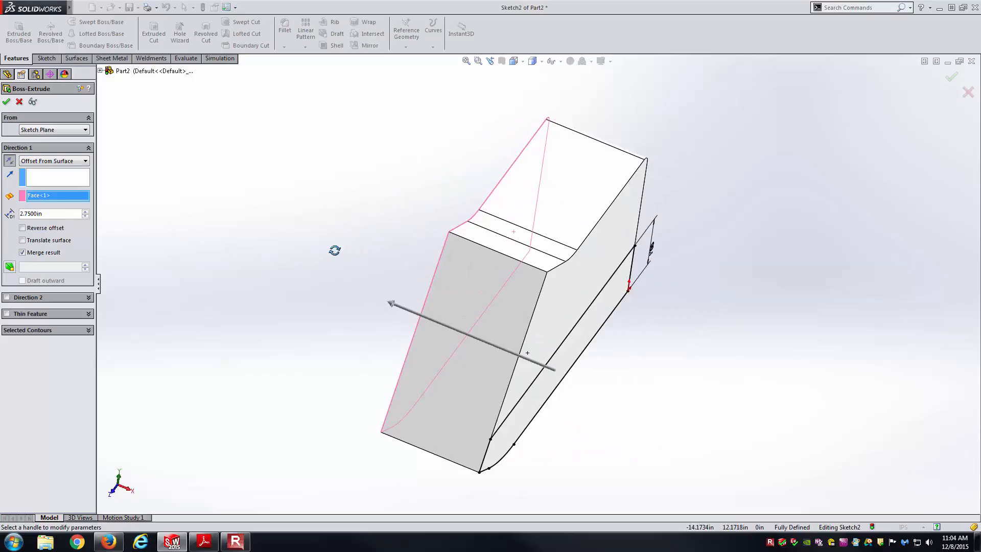
double_click(60, 216)
type("4.5")
key("Return")
left_click(9, 161)
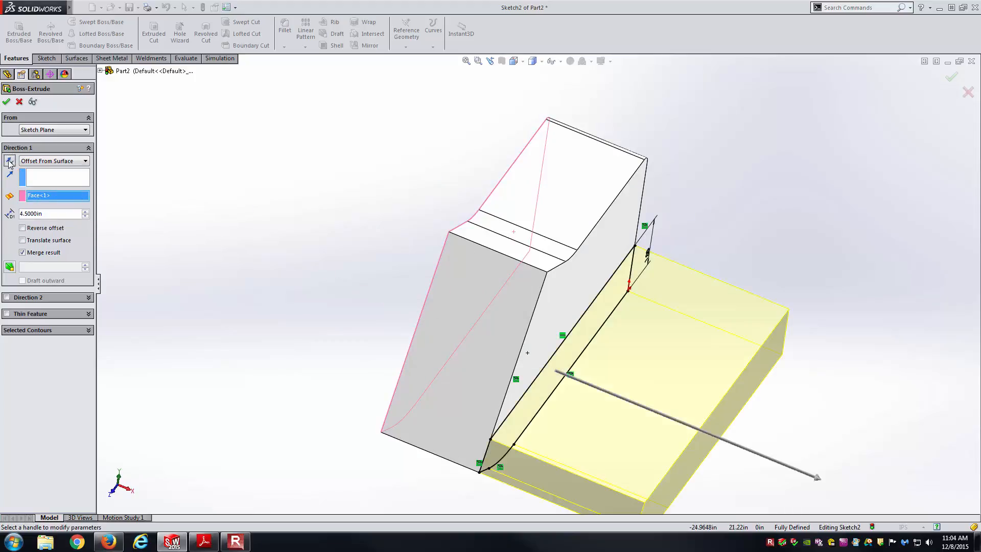
middle_click_drag(267, 294, 252, 265)
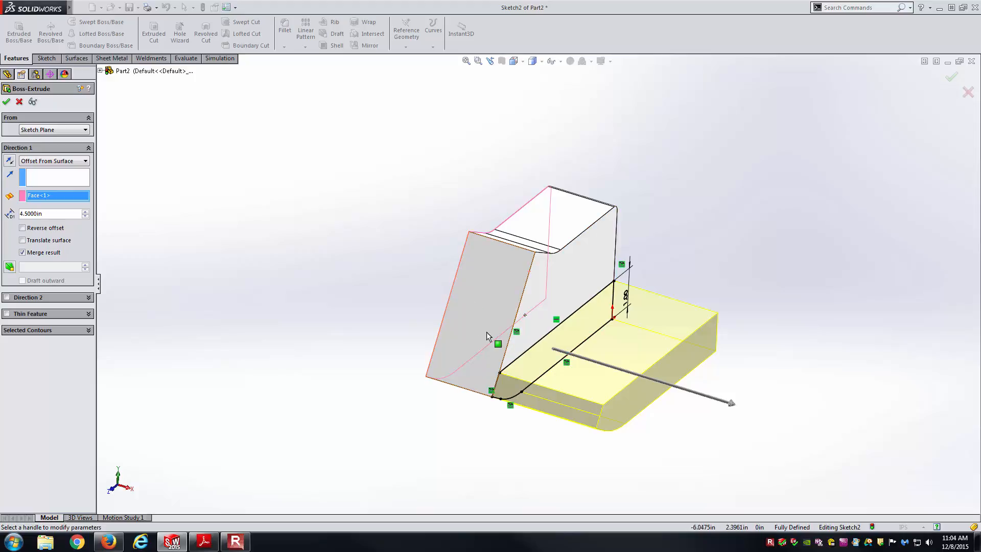
middle_click_drag(512, 340, 588, 360)
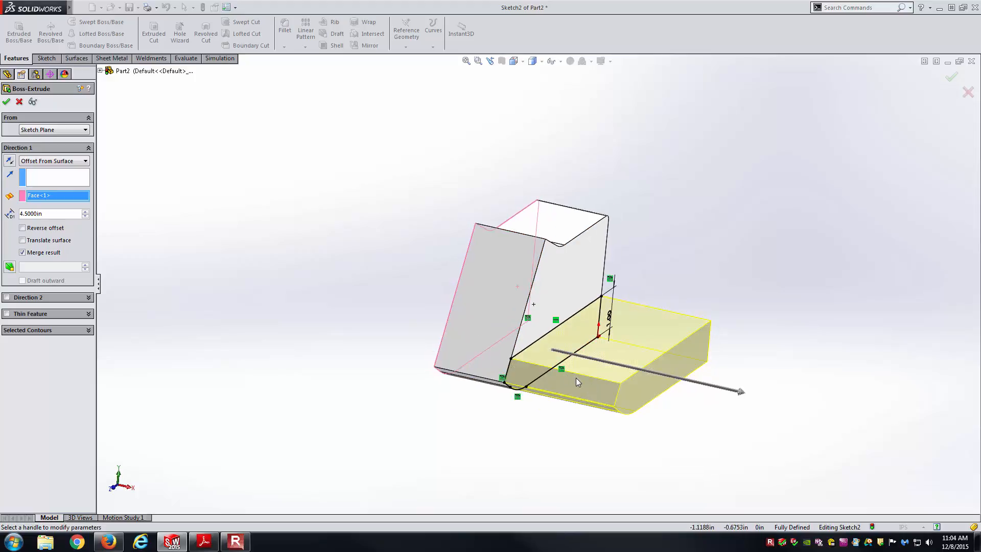
middle_click_drag(683, 436, 547, 381)
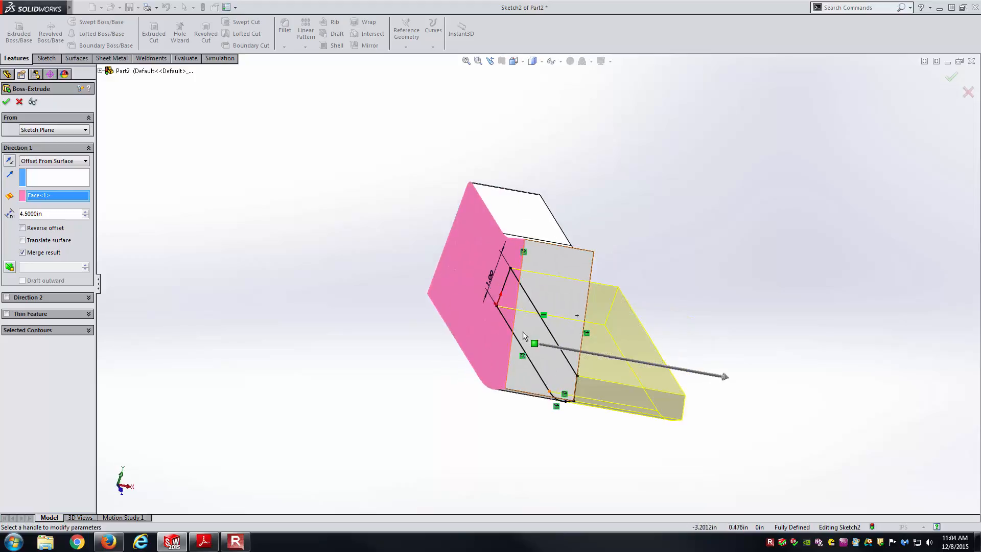
middle_click_drag(697, 368, 670, 347)
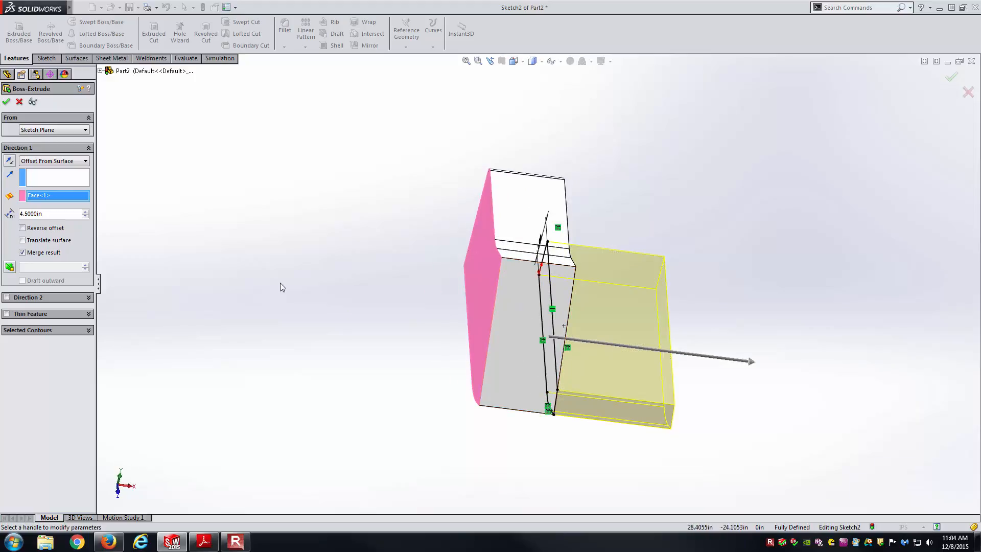
left_click(7, 101)
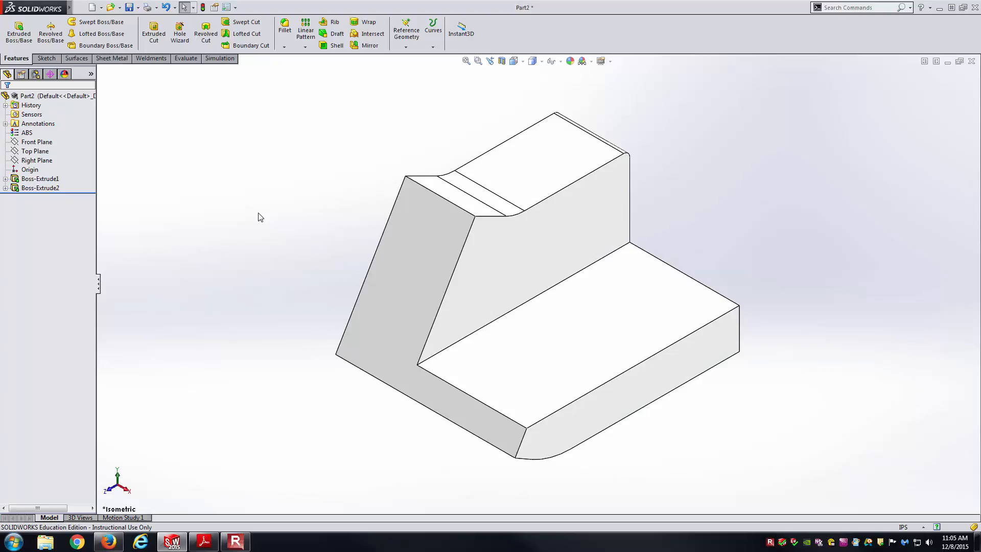
Measure the length of the part's lower front edge
left_click(186, 58)
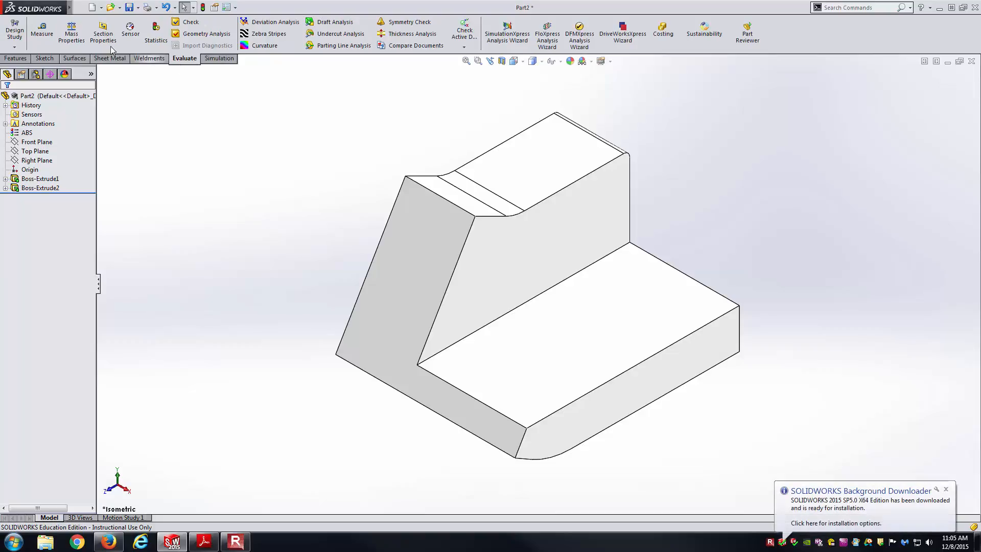
left_click(42, 31)
left_click(377, 378)
left_click_drag(360, 399, 258, 171)
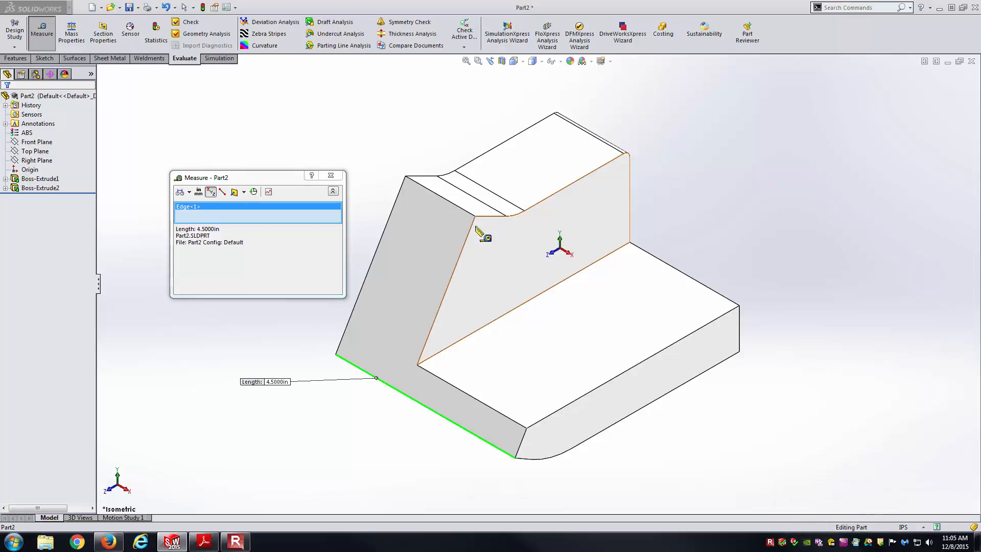
key("Escape")
Compare the model with the PDF drawing's isometric view to identify the remaining features
middle_click_drag(402, 201, 596, 360)
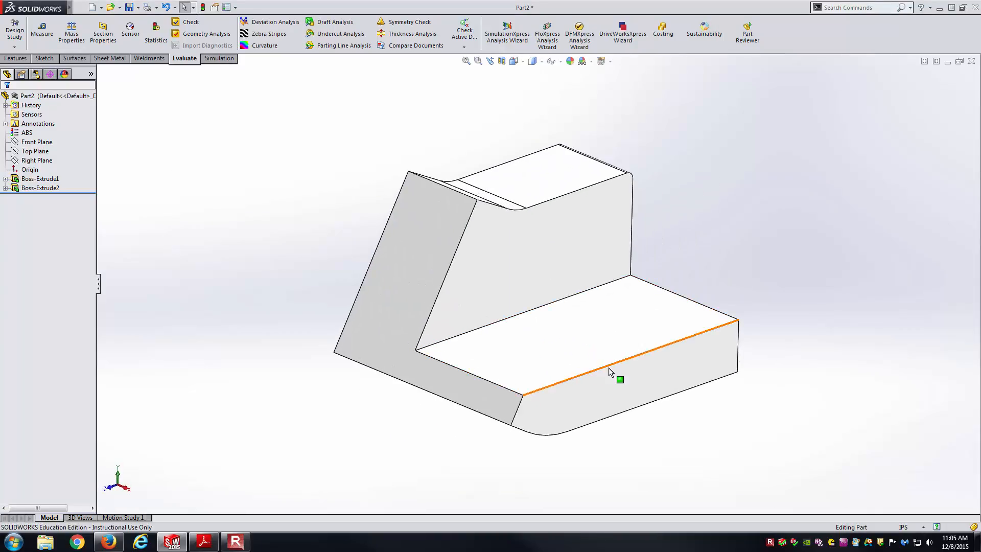
key("alt+Tab")
key("alt+Tab")
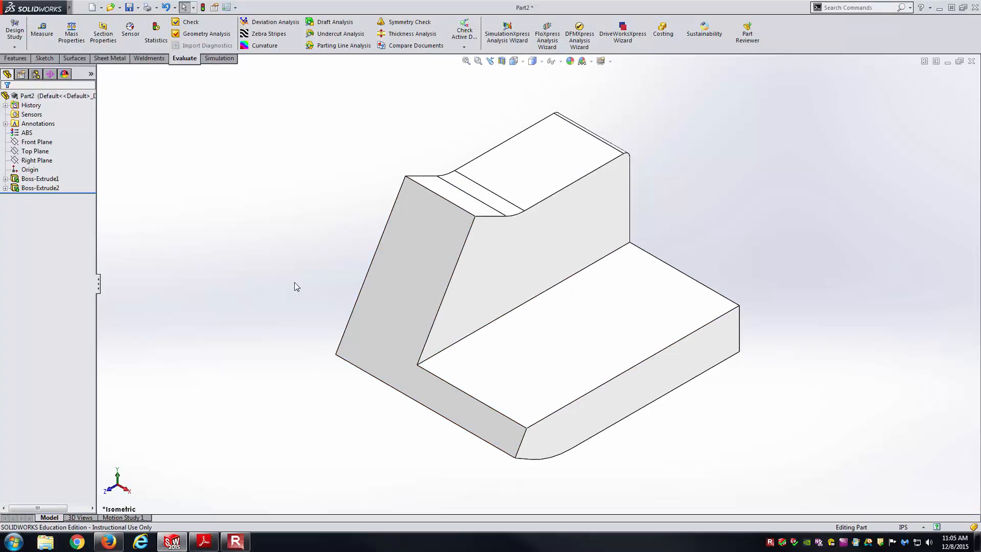
key("alt+Tab")
scroll(310, 291, "up", 4)
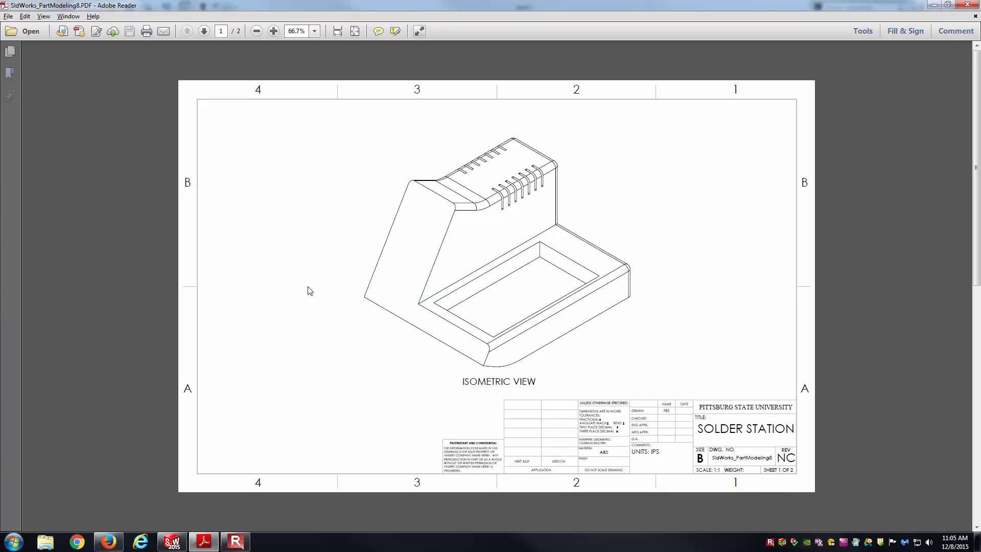
key("alt+Tab")
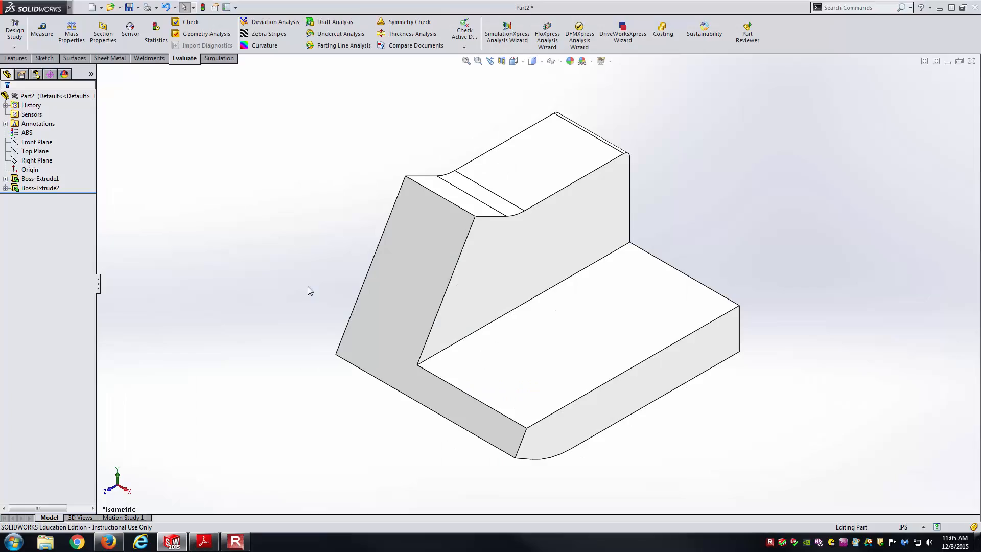
key("alt+Tab")
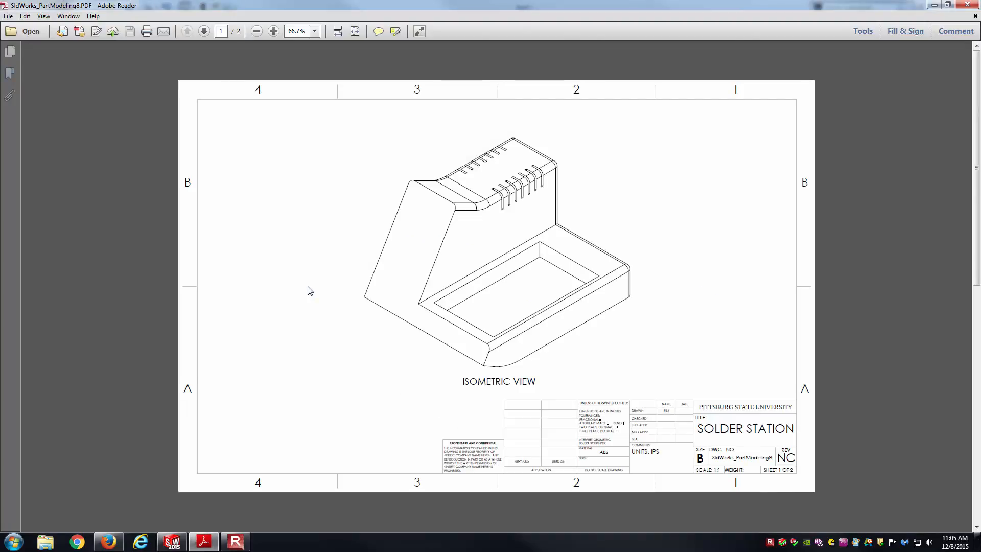
Examine the top view on sheet 2 of the PDF drawing for the tray pocket's dimensions
key("alt+Tab")
key("alt+Tab")
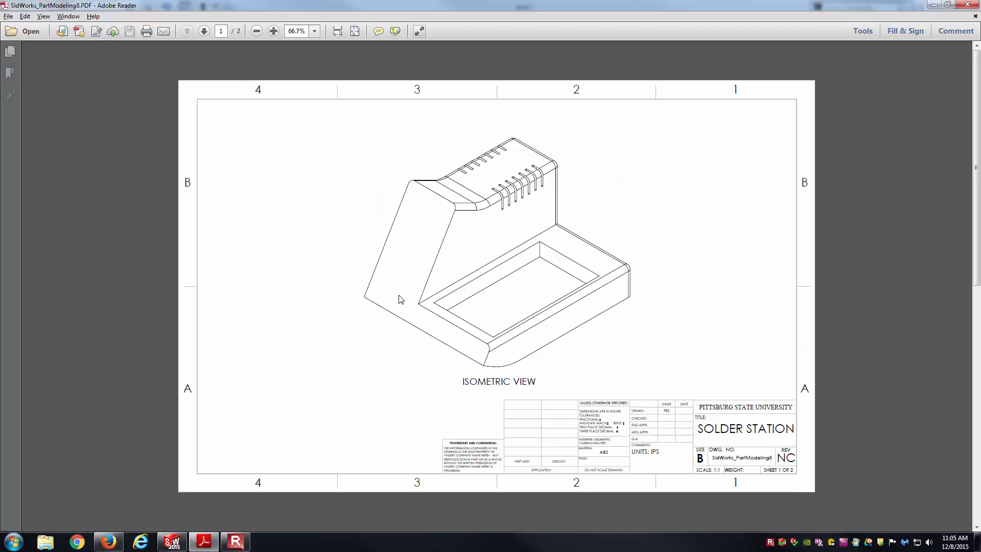
scroll(401, 299, "down", 2)
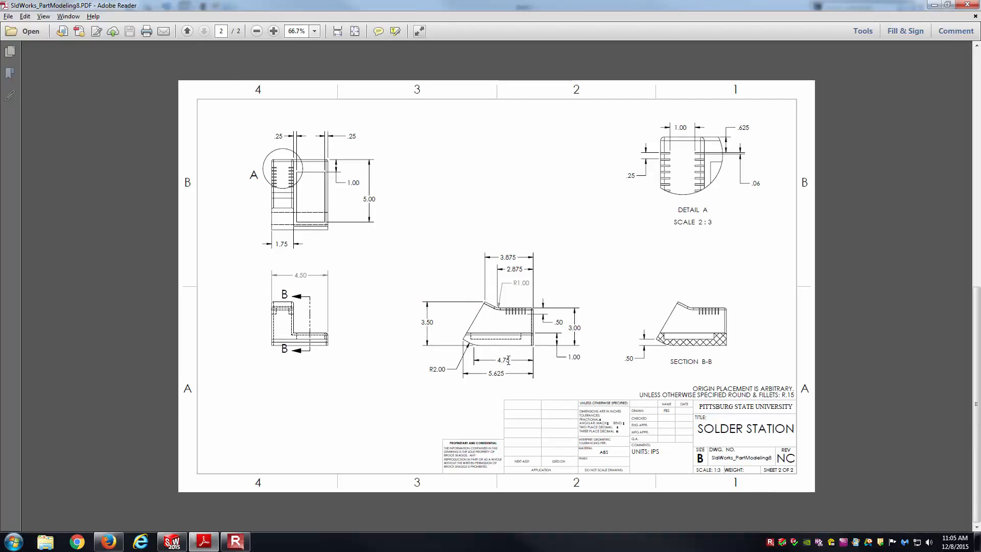
scroll(432, 218, "up", 1, "ctrl")
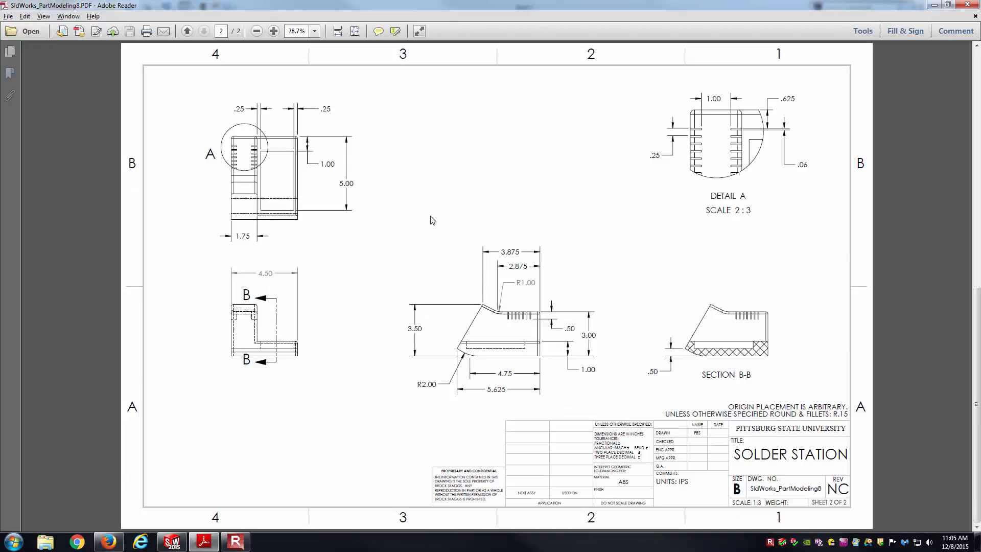
scroll(256, 162, "up", 3, "ctrl")
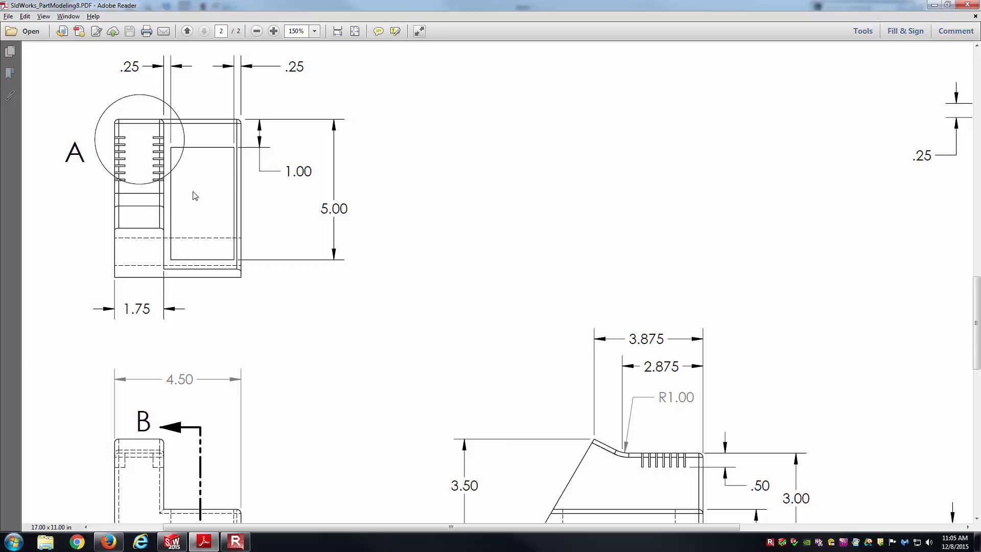
In SOLIDWORKS, start a sketch on the tray's top face and draw a corner rectangle about 3.85 in long for the pocket
key("alt+Tab")
left_click(614, 340)
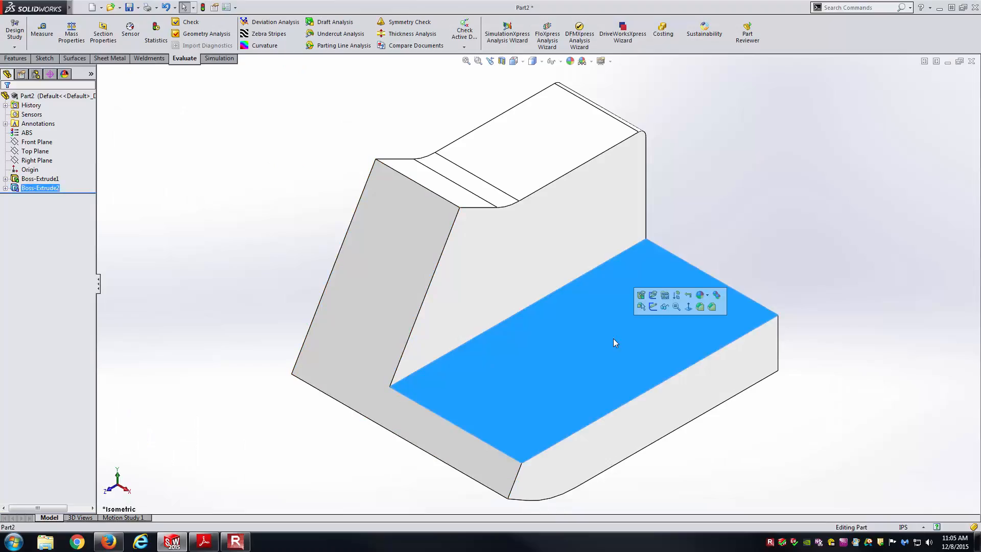
left_click(654, 307)
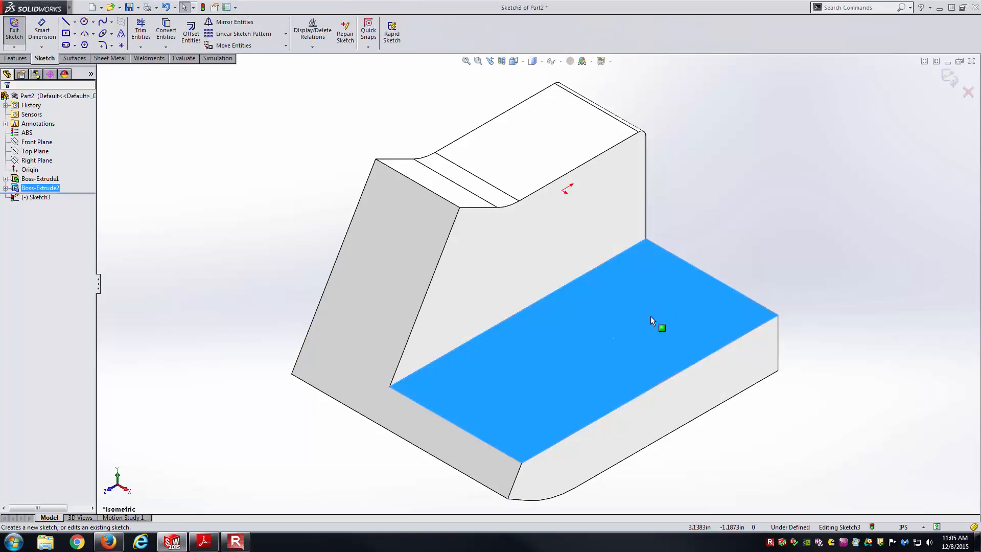
left_click(513, 60)
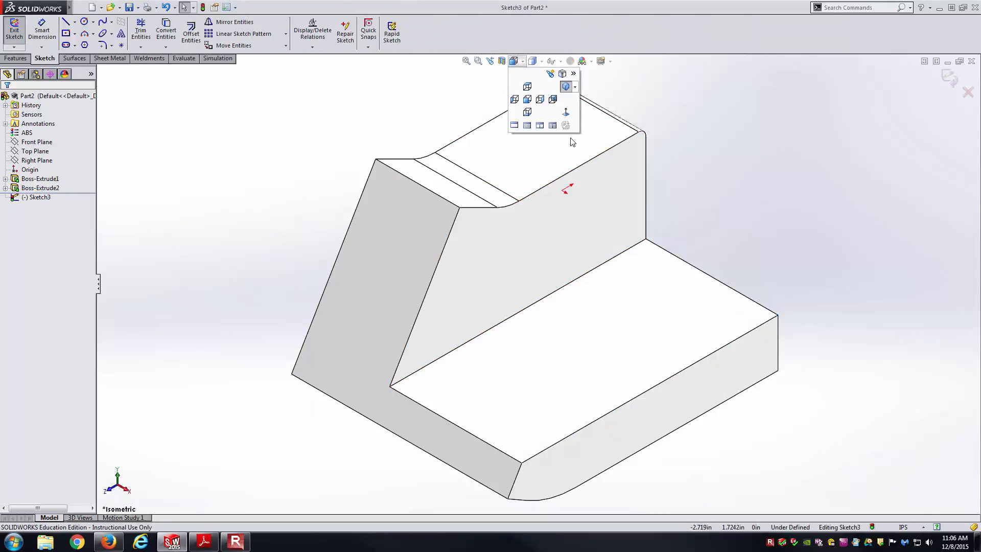
left_click(566, 112)
right_click_drag(725, 195, 725, 196)
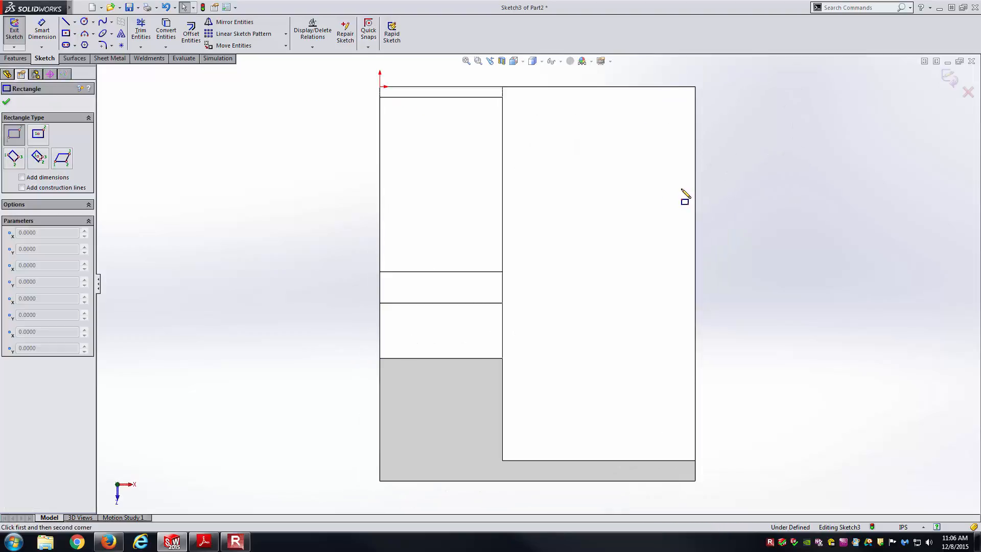
left_click_drag(548, 396, 672, 125)
key("Escape")
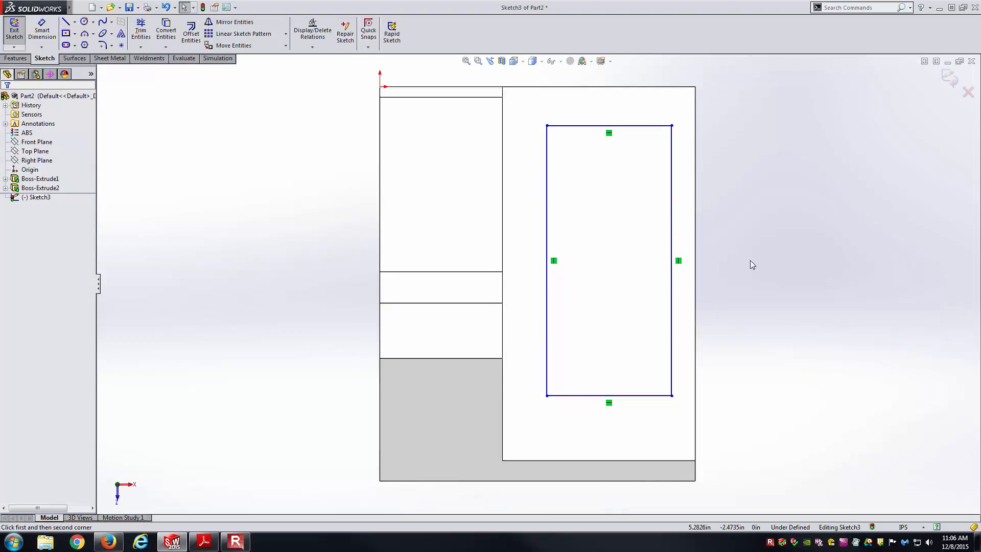
Check the pocket offset in the PDF drawing and dimension the rectangle's inner long side 0.25 in from the upright
key("alt+Tab")
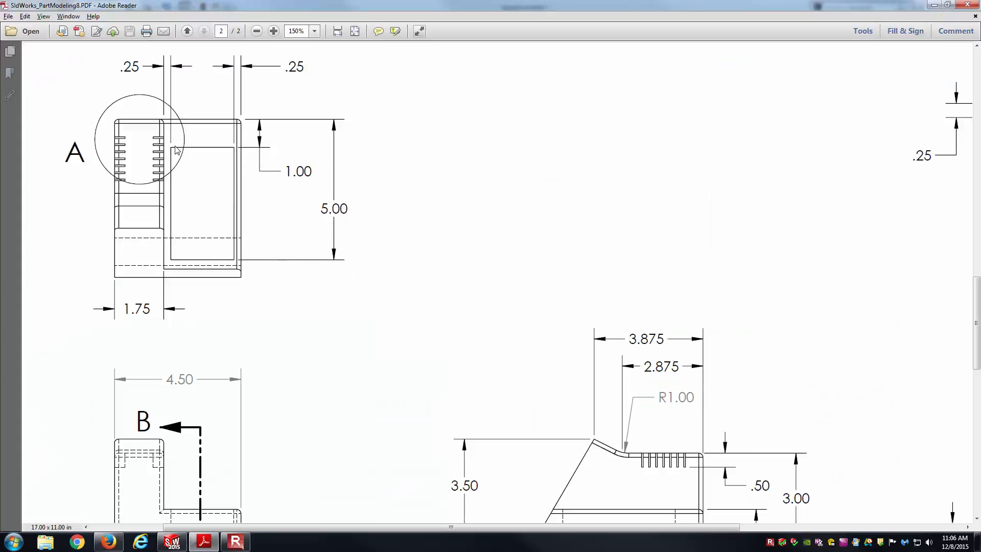
key("alt+Tab")
key("d")
left_click(548, 164)
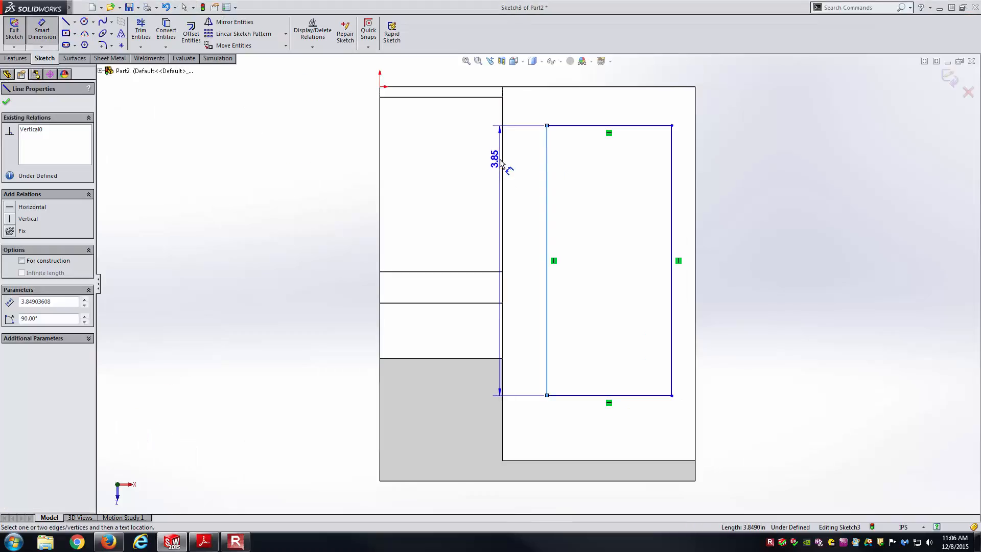
left_click(503, 153)
key("f")
left_click(483, 125)
type("0.25")
key("Return")
Dimension the rectangle's outer long side from the tray's outer edge with an equation equal to the 0.25 in offset, "D1@Sketch3"
left_click(613, 230)
left_click(644, 173)
left_click(701, 122)
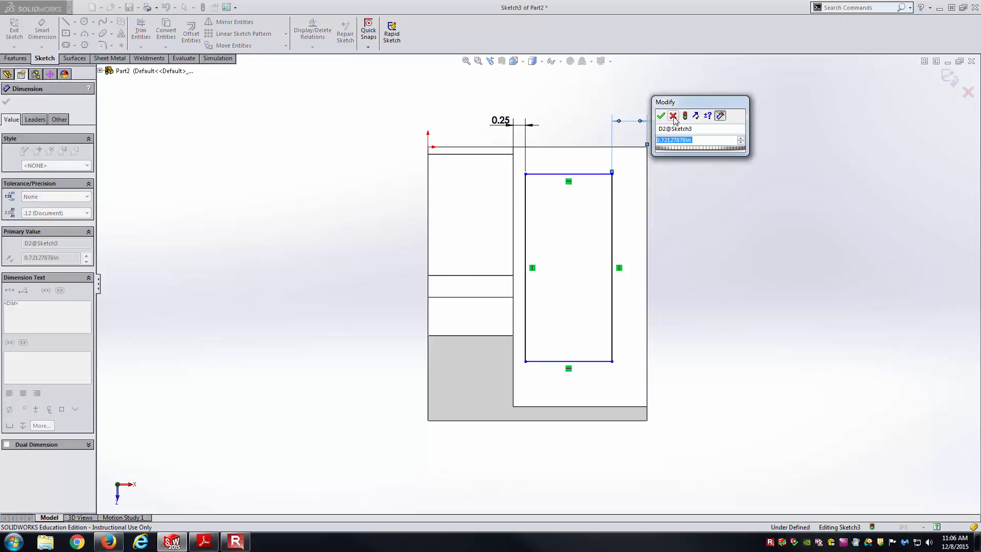
type("=")
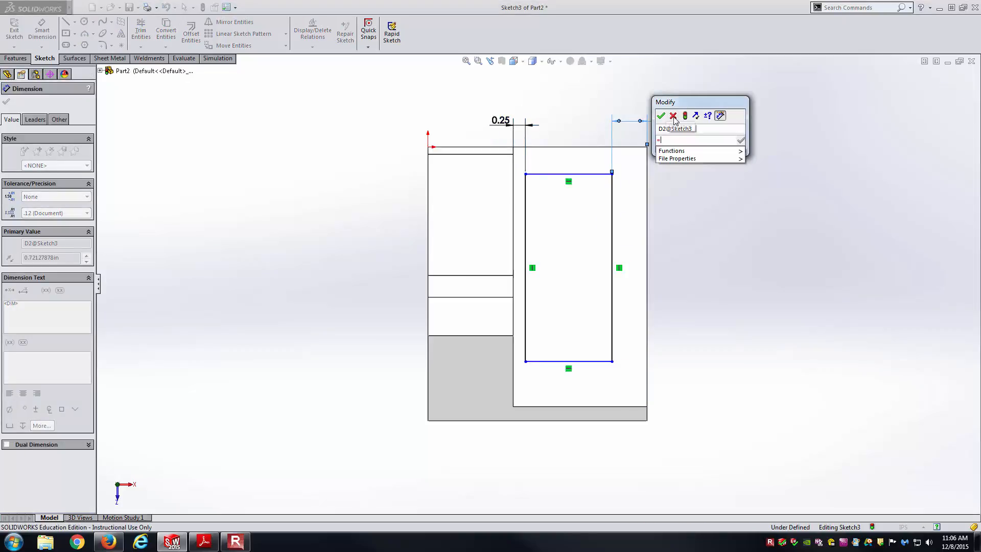
left_click(509, 124)
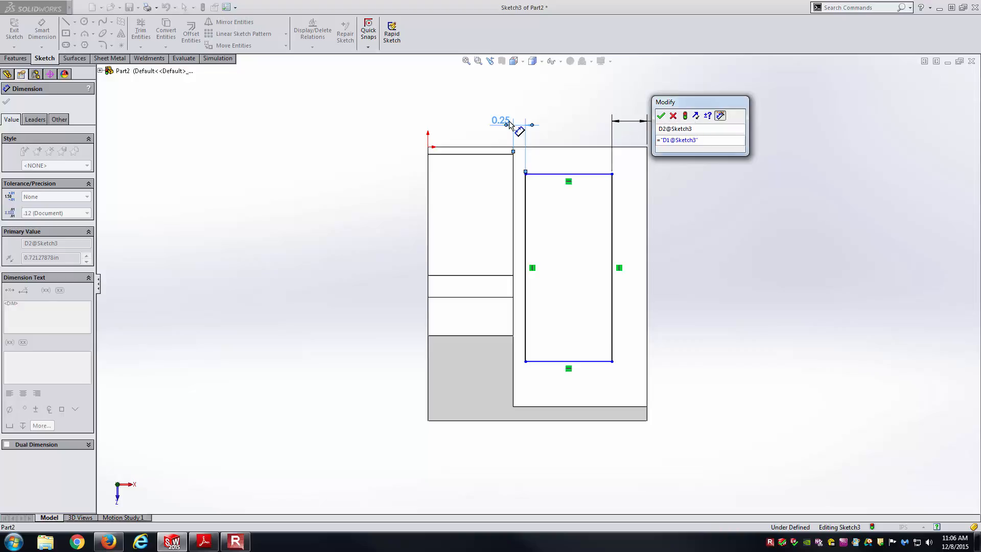
left_click(661, 115)
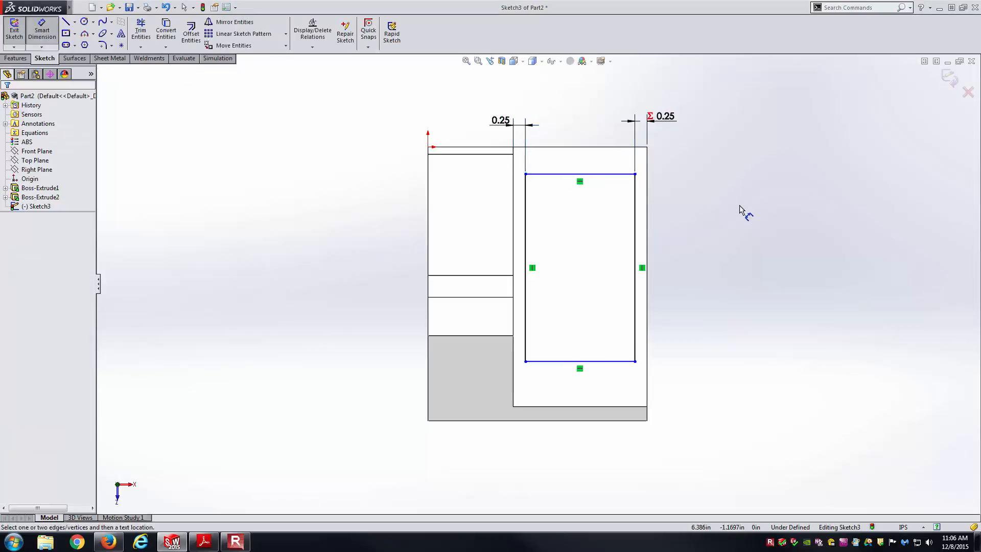
Test the linked side offsets by setting the driving dimension to 0.125 in and 0.375 in
left_click(503, 123)
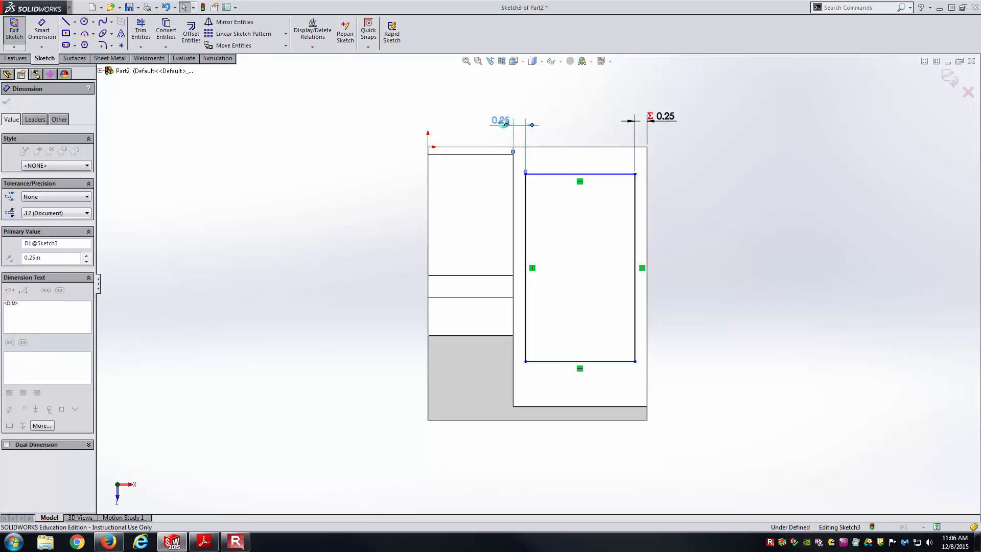
double_click(505, 123)
type("0.125")
key("Return")
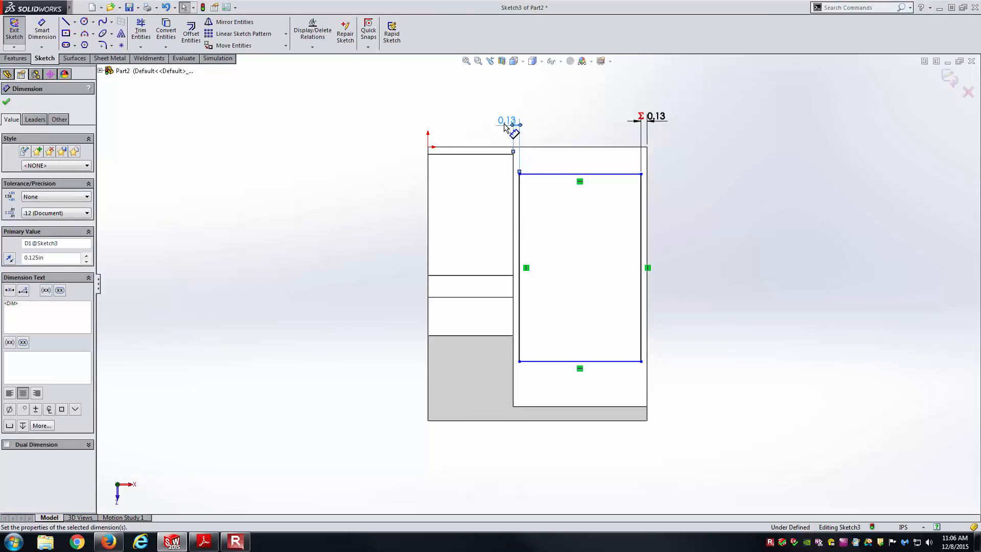
double_click(505, 125)
type("0.375")
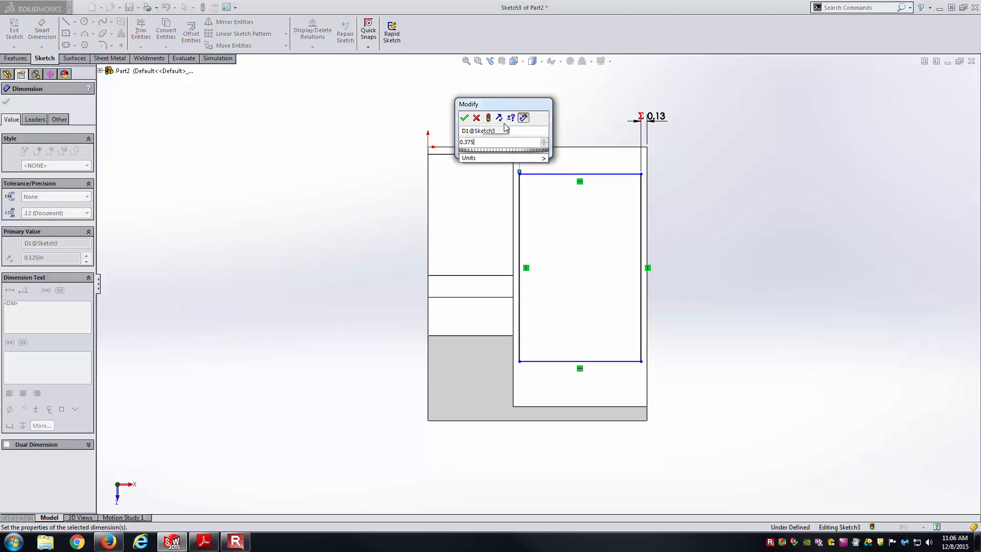
key("Return")
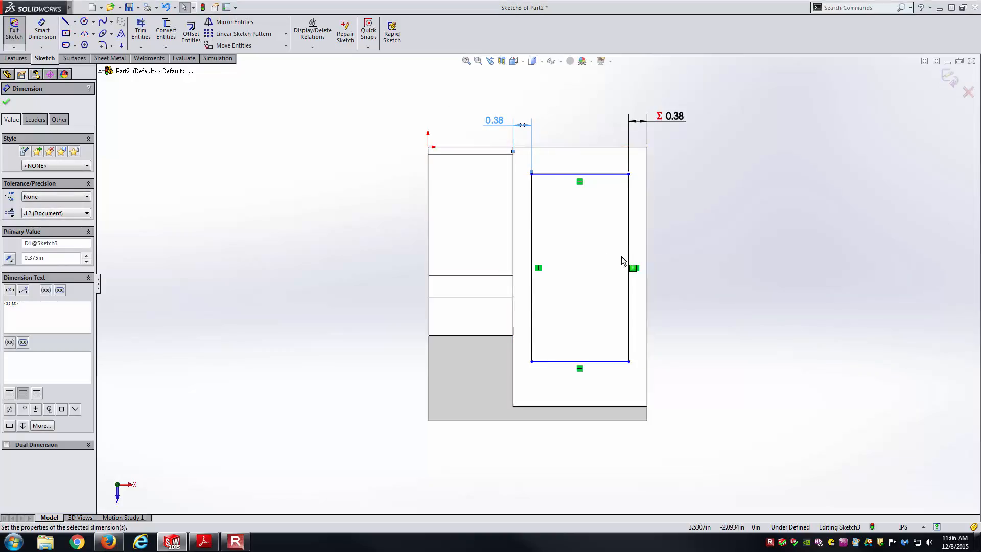
Set the driving side offset to 0.25 in and move the linked dimension text farther away from the part
left_click(793, 294)
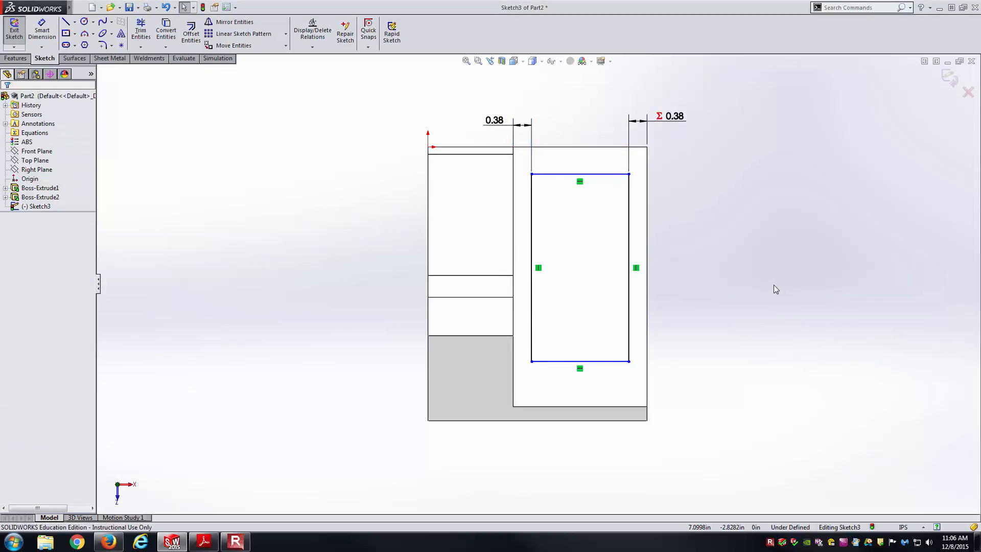
double_click(496, 122)
type("0.25")
key("Return")
left_click(808, 193)
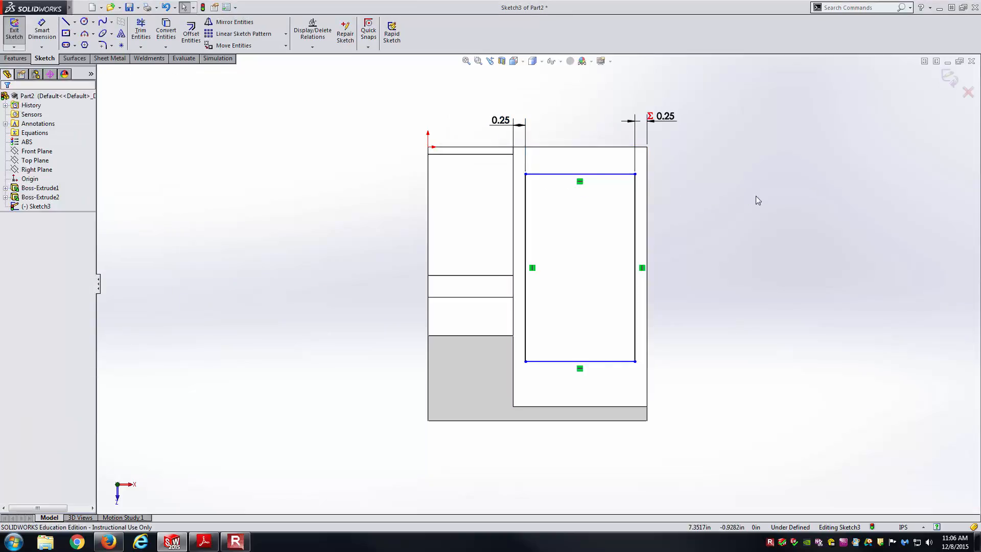
left_click_drag(664, 116, 692, 93)
Check the rear offset in the PDF drawing and dimension the rectangle's rear side 1 in from the tray's back edge
key("alt+Tab")
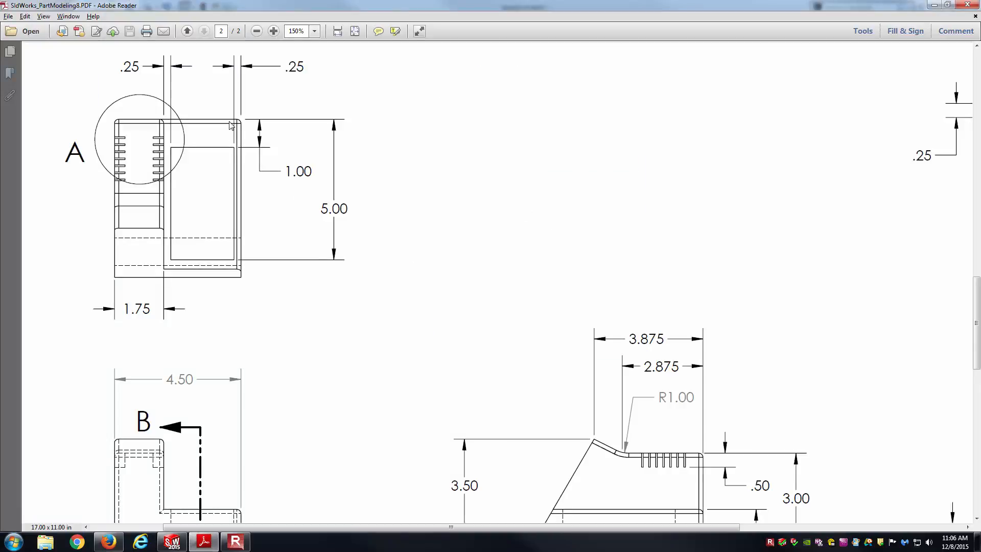
key("alt+Tab")
right_click_drag(620, 288, 653, 145)
left_click(609, 148)
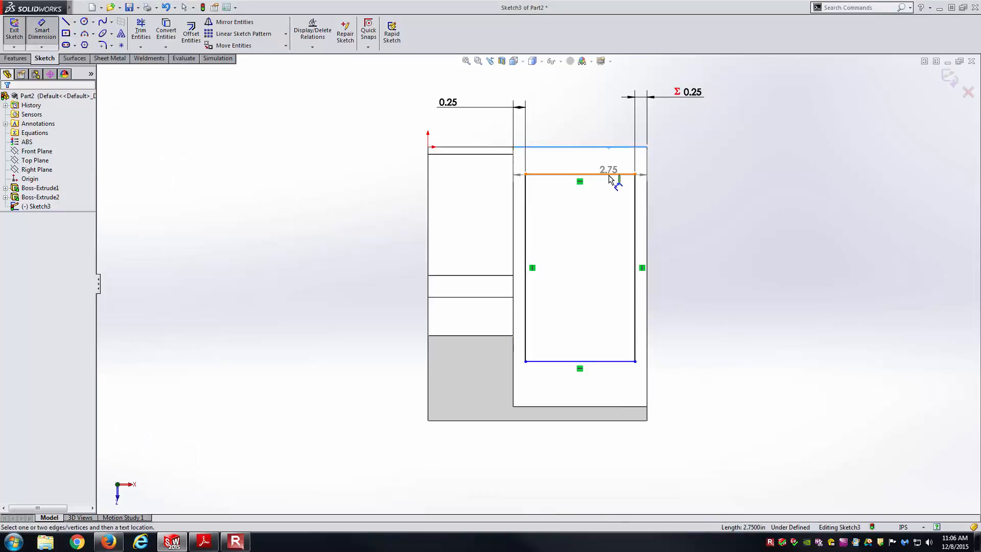
left_click(609, 175)
left_click(687, 168)
type("1")
key("Return")
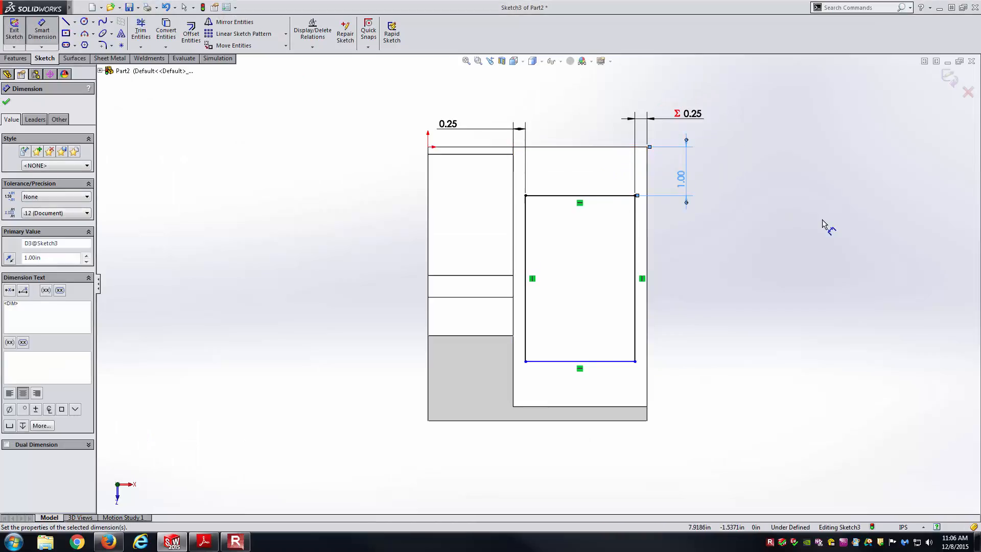
Check the front offset in the PDF drawing and dimension the rectangle's front side 5 in from the tray's back edge
key("alt+Tab")
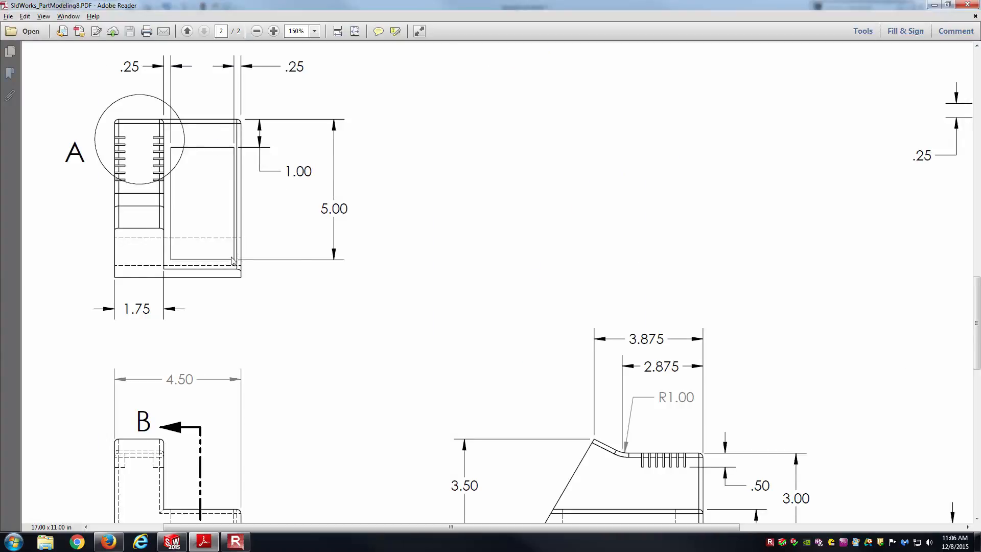
key("alt+Tab")
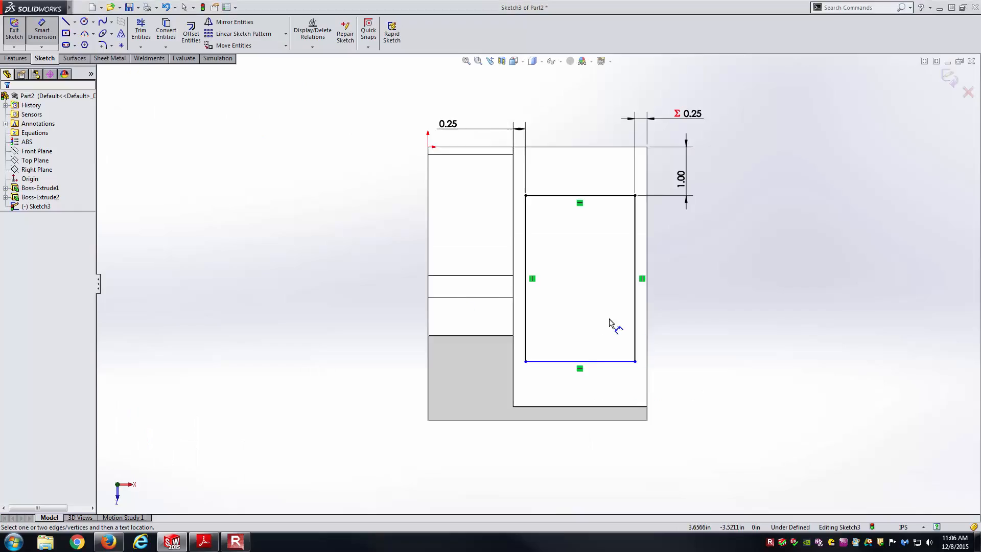
left_click(607, 362)
left_click(573, 146)
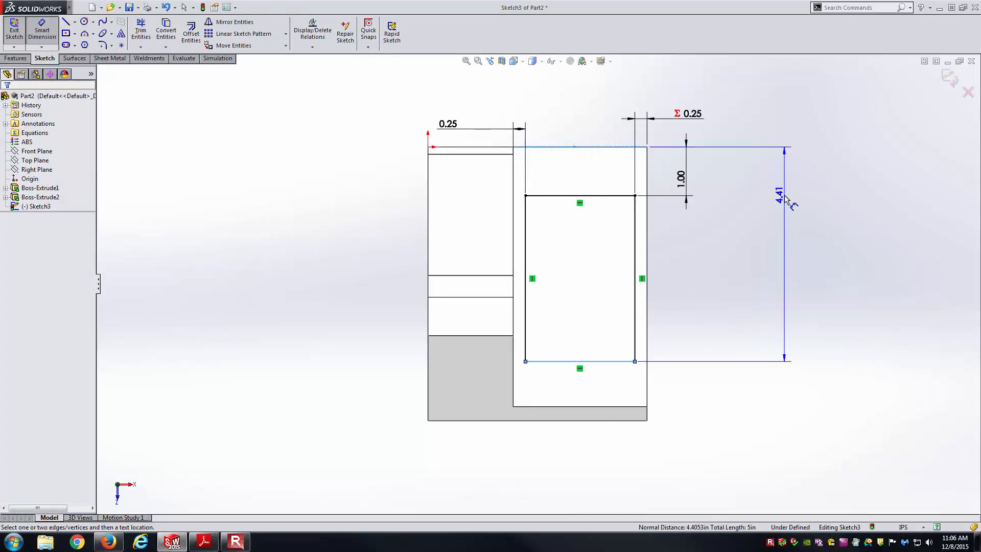
left_click(784, 210)
type("5")
key("Return")
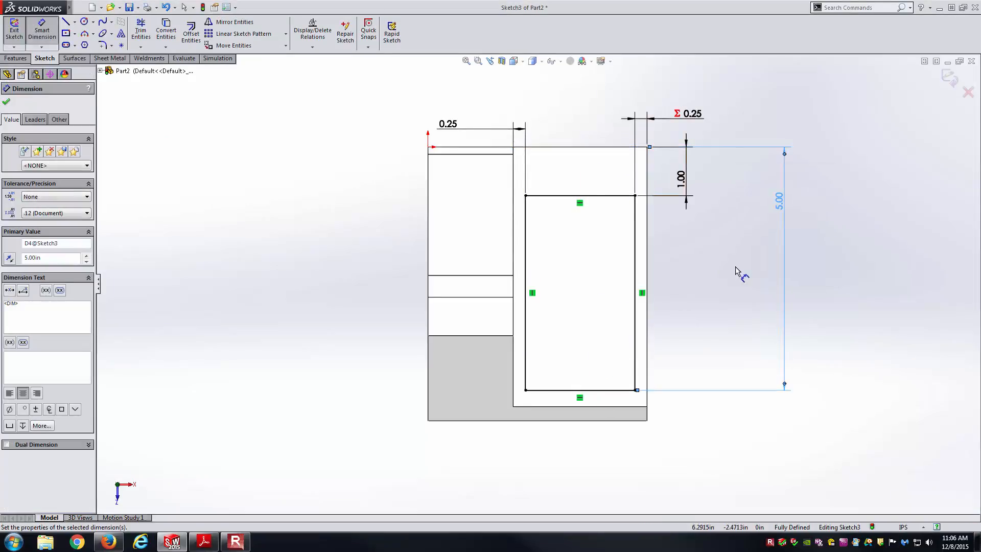
key("Escape")
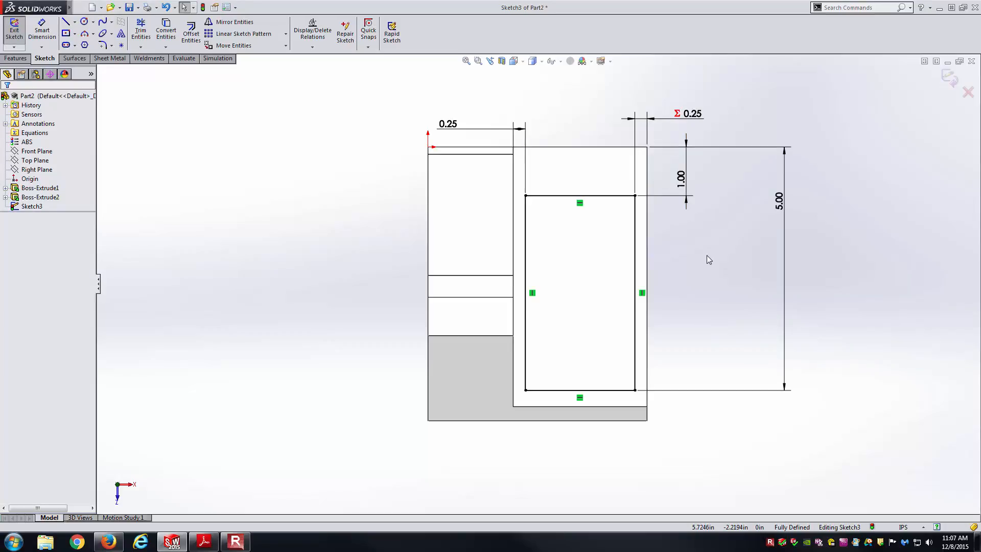
Check the pocket's floor height in Section B-B of the PDF drawing
key("alt+Tab")
scroll(527, 258, "down", 2, "ctrl")
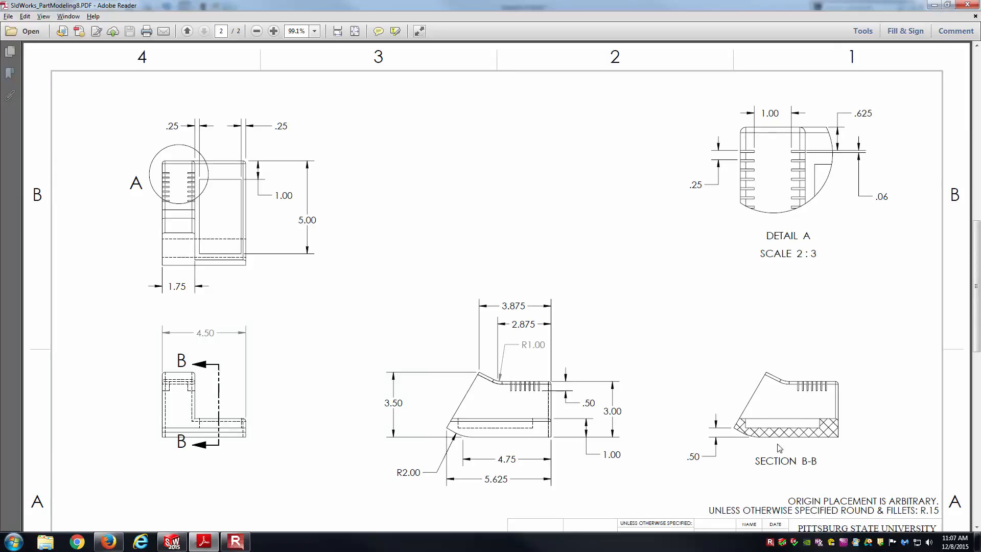
scroll(780, 448, "up", 2, "ctrl")
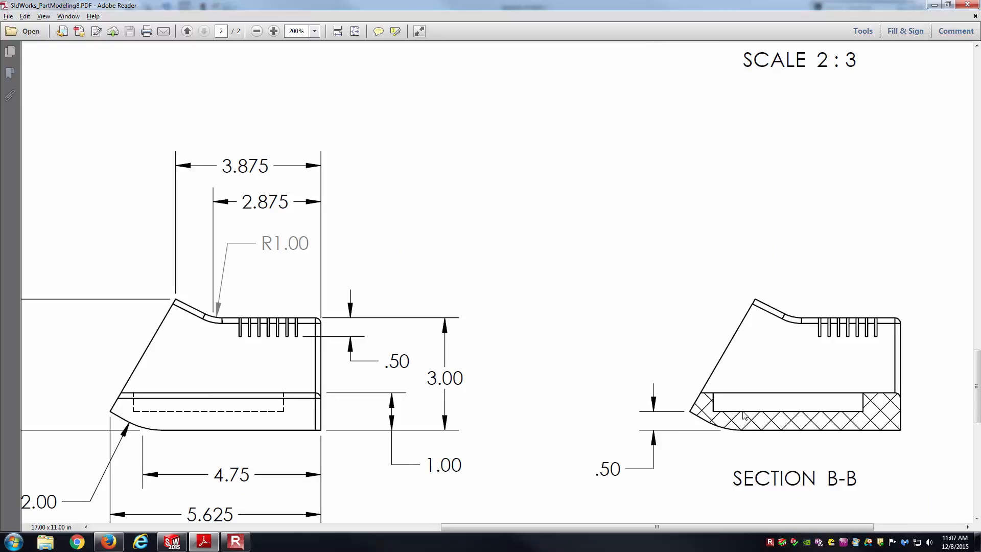
key("alt+Tab")
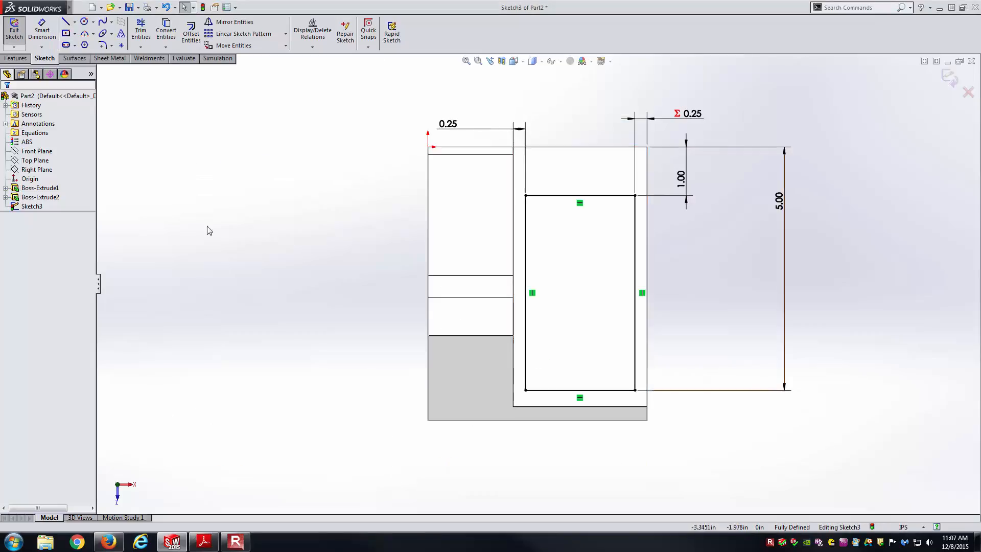
Finish the pocket sketch and cut-extrude the rectangle 0.5 in deep into the tray block
left_click(14, 31)
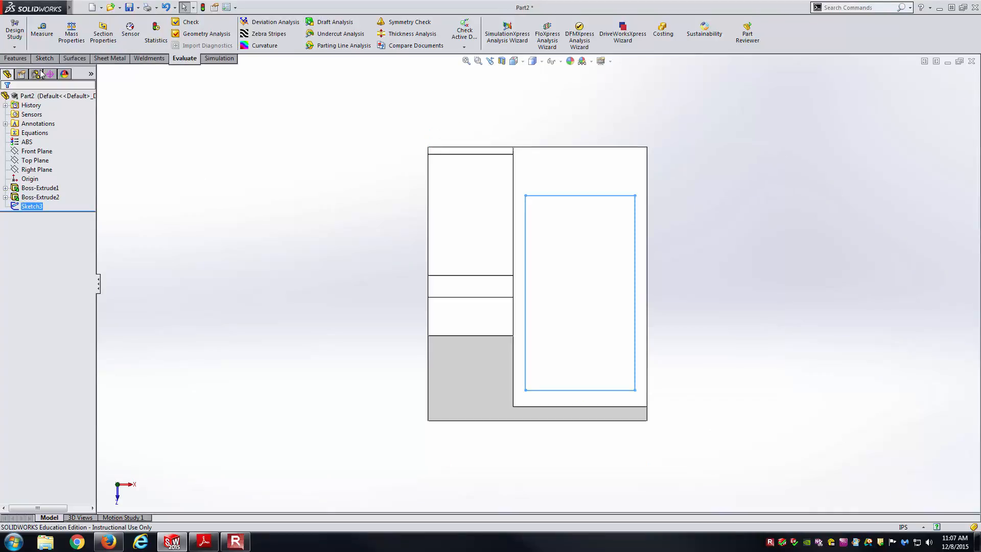
key("ctrl+7")
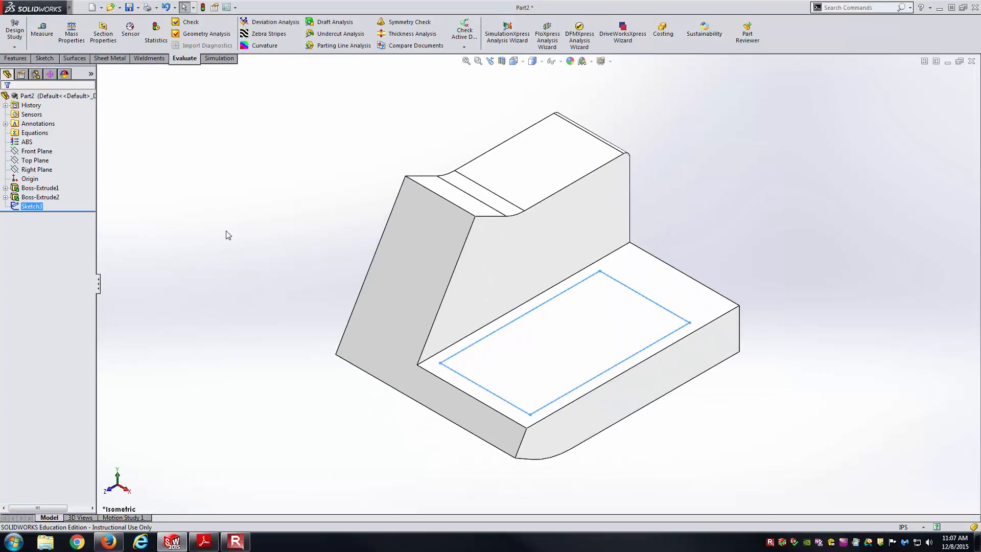
left_click(15, 59)
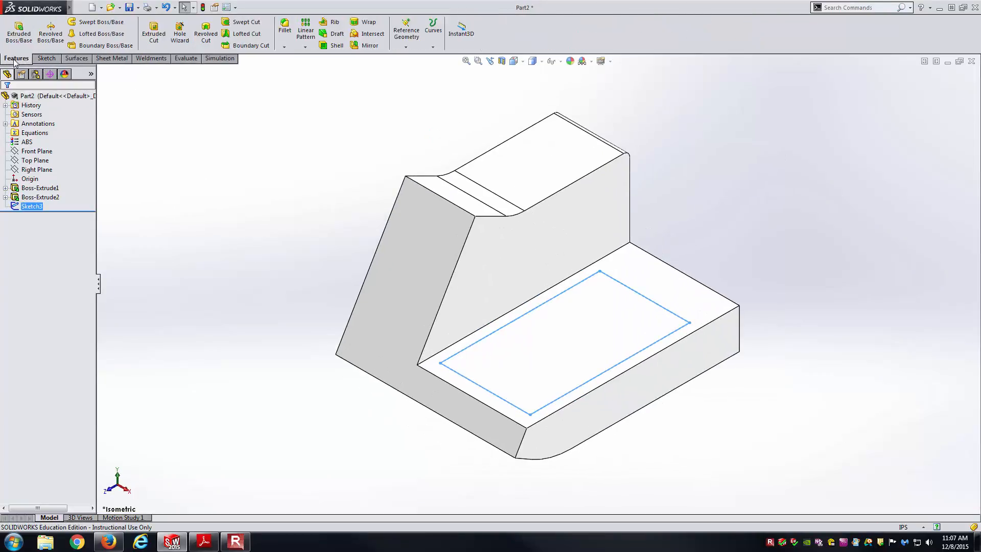
left_click(158, 43)
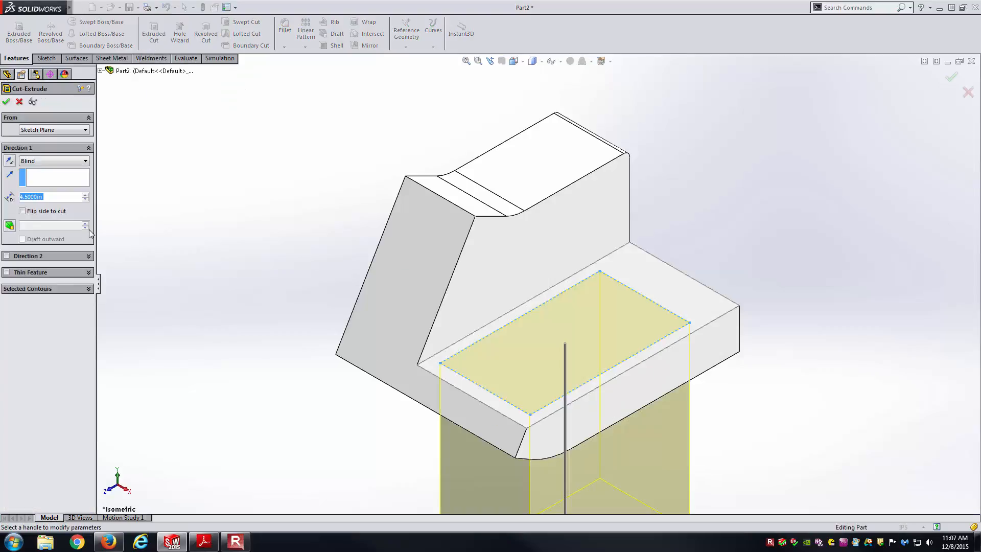
type(".5")
key("Return")
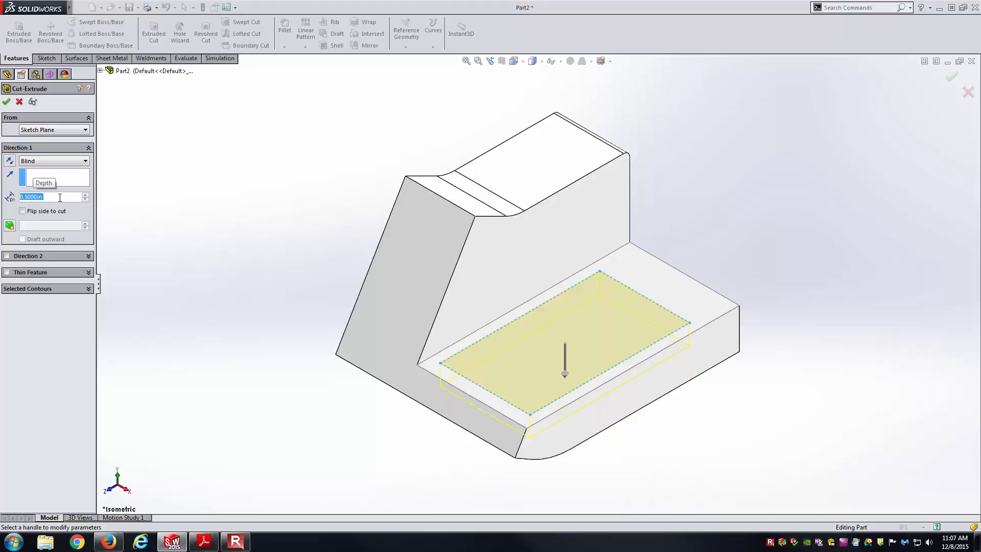
key("Return")
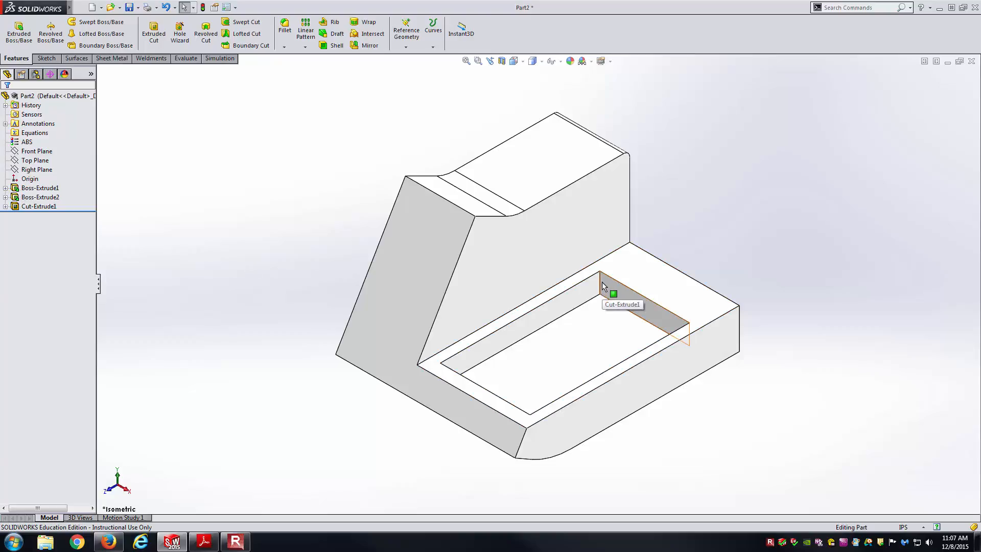
middle_click_drag(580, 324, 623, 360)
Check the general fillet radius note and the rounded edges in the isometric view of the PDF drawing
key("alt+Tab")
scroll(572, 325, "down", 3, "ctrl")
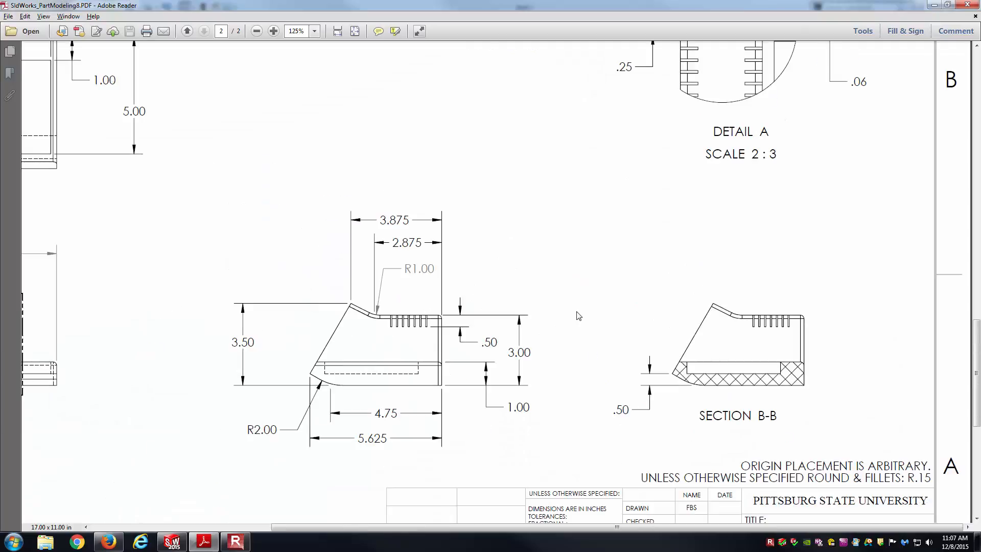
scroll(578, 316, "down", 2, "ctrl")
scroll(580, 315, "up", 3)
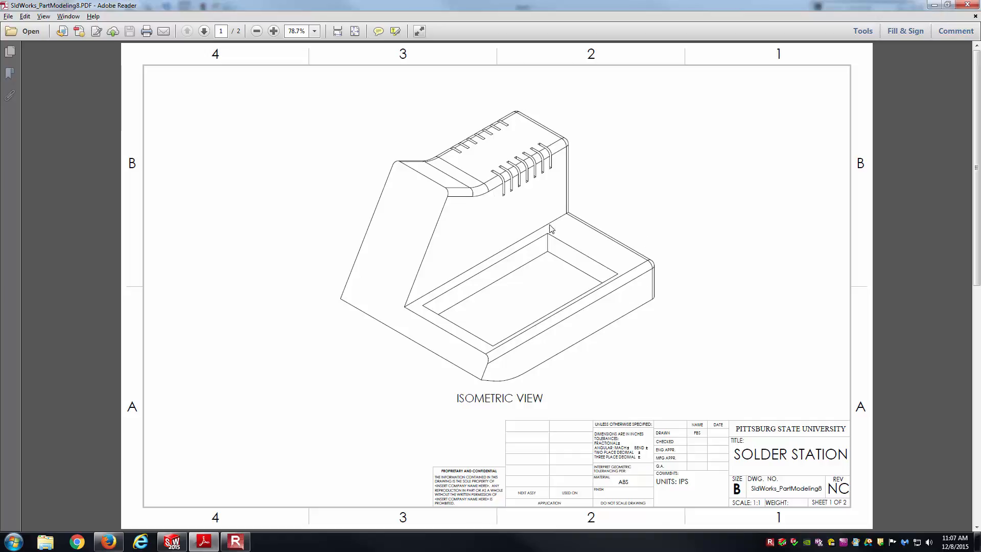
key("alt+Tab")
left_click(285, 28)
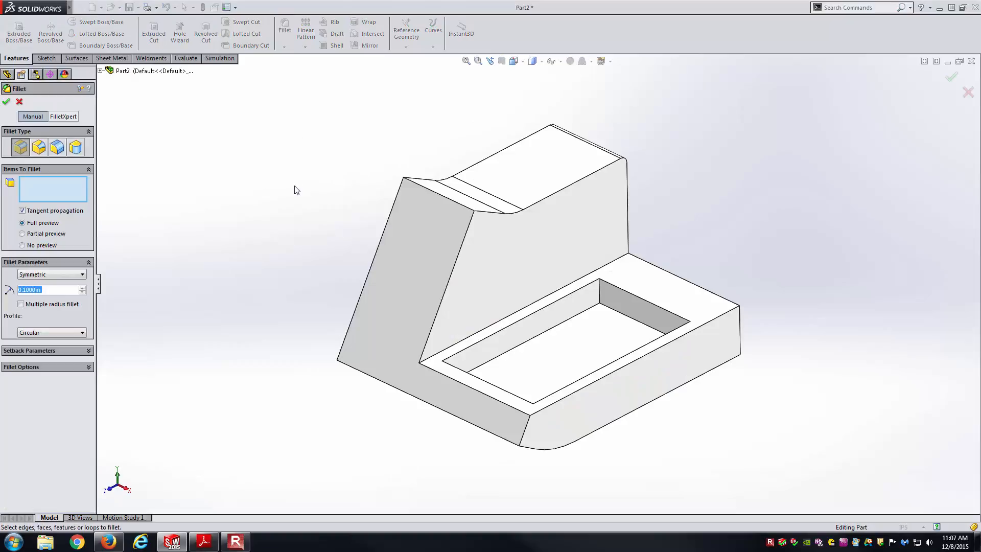
type("0.15")
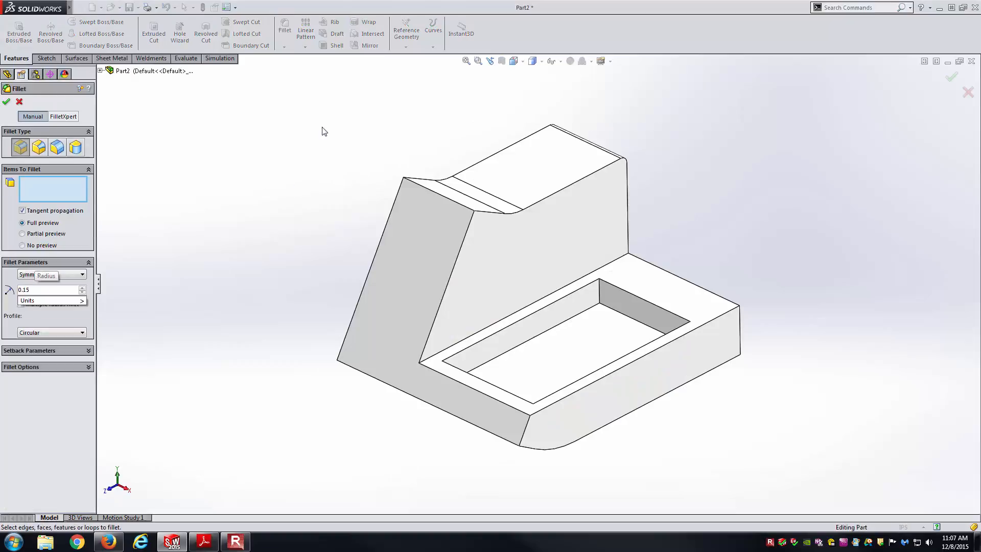
left_click(288, 33)
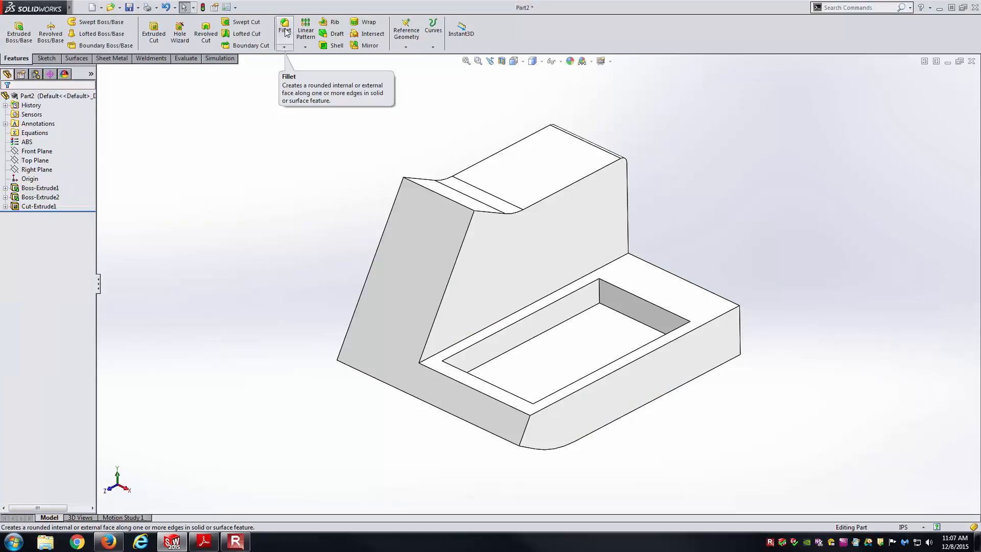
Set up a 0.15 in constant-size fillet on the tray's outer top edge, outer rear vertical corner and rear top edge
left_click(286, 33)
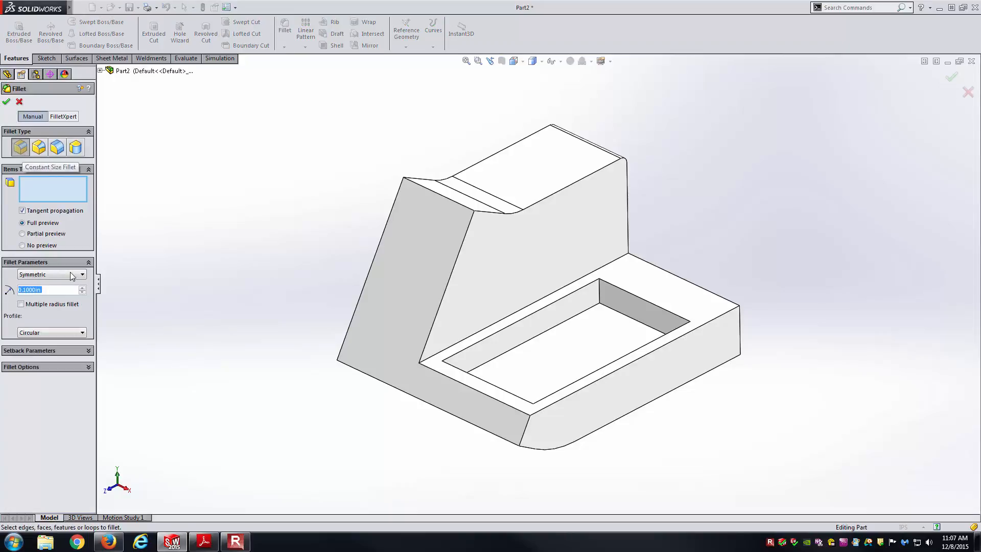
type("0.15")
key("Return")
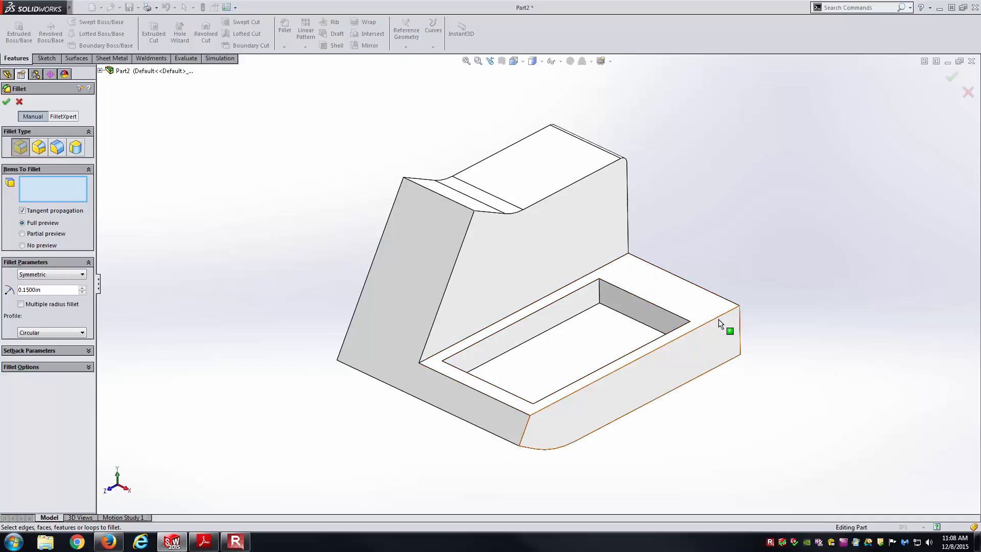
left_click(718, 319)
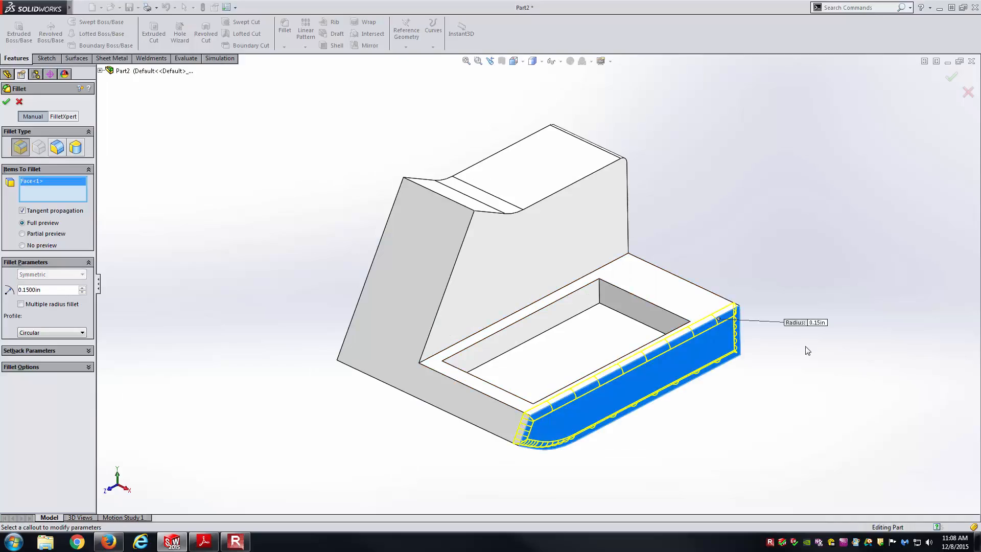
right_click(73, 190)
left_click(88, 194)
left_click(717, 318)
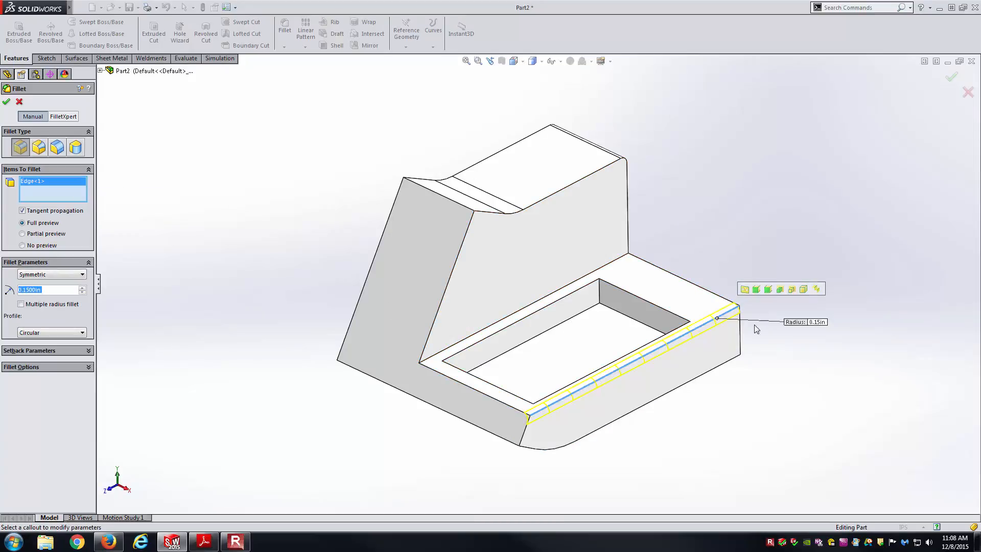
left_click(740, 330)
left_click(716, 296)
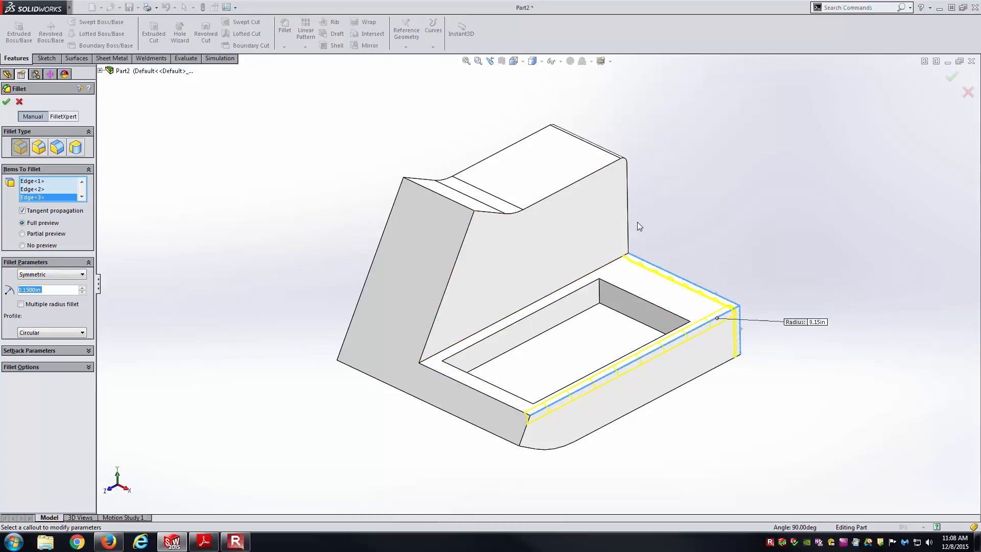
Add the upper block's rear vertical edge and far top side edge to the fillet, compare with the PDF drawing, and apply it
left_click(629, 217)
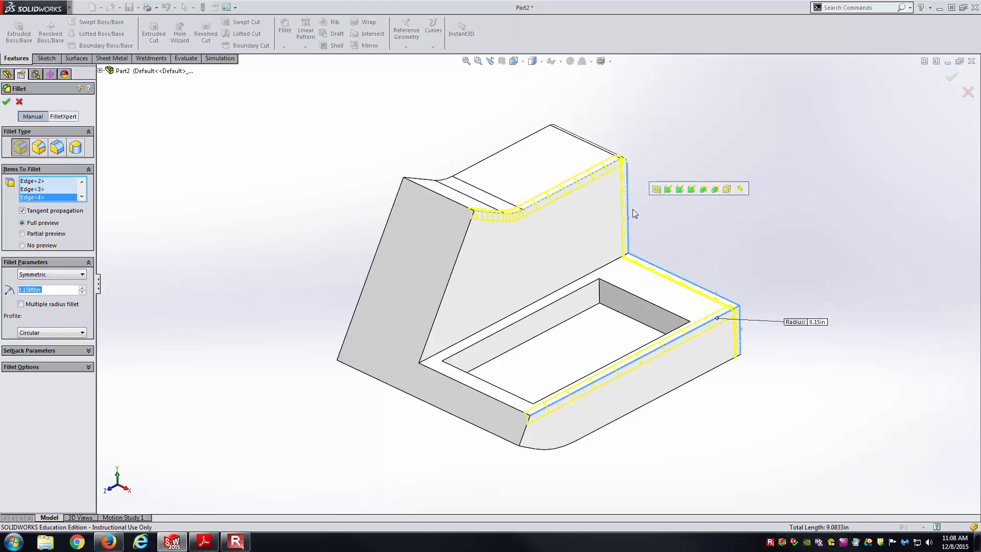
left_click(529, 137)
middle_click_drag(680, 234, 612, 278)
key("alt+Tab")
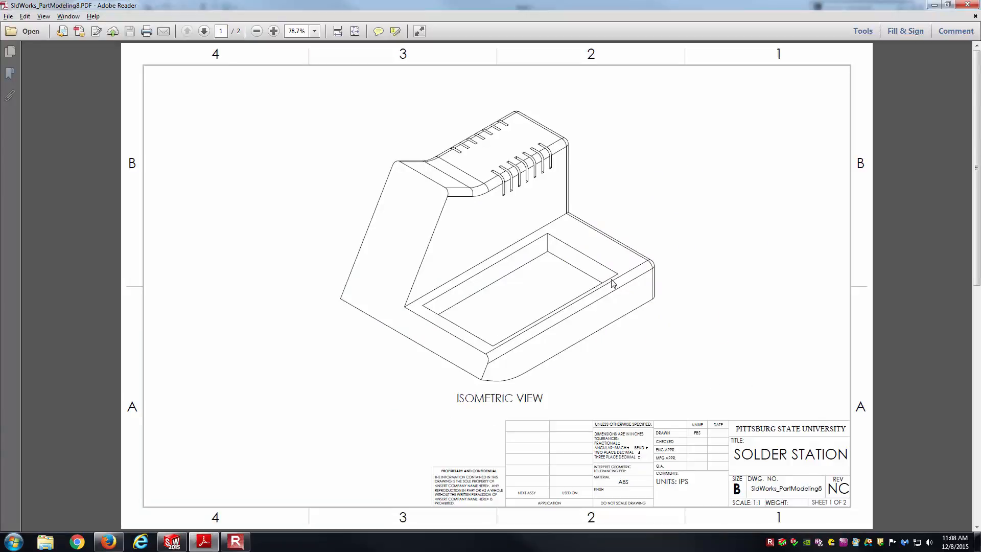
scroll(613, 283, "down", 3)
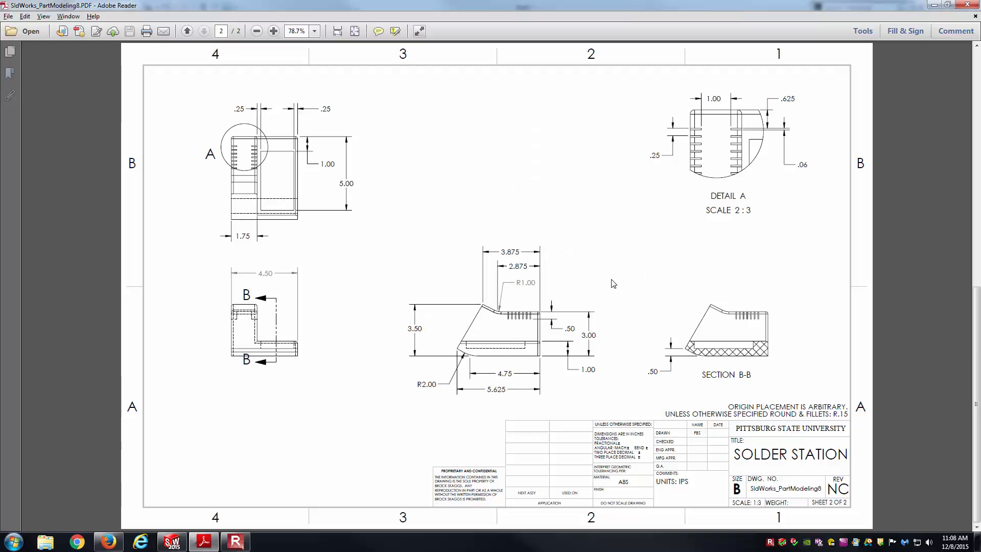
key("alt+Tab")
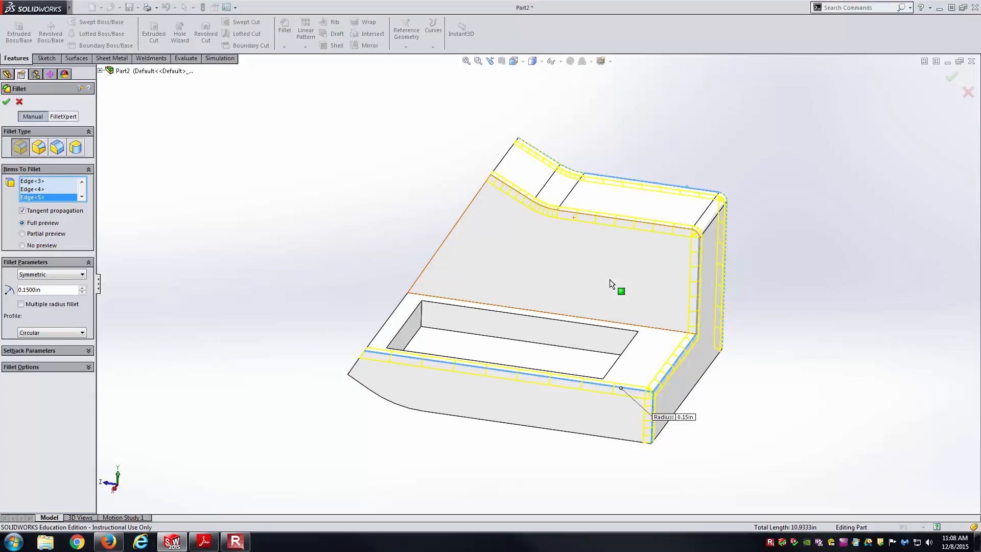
left_click(7, 103)
key("f")
key("ctrl+7")
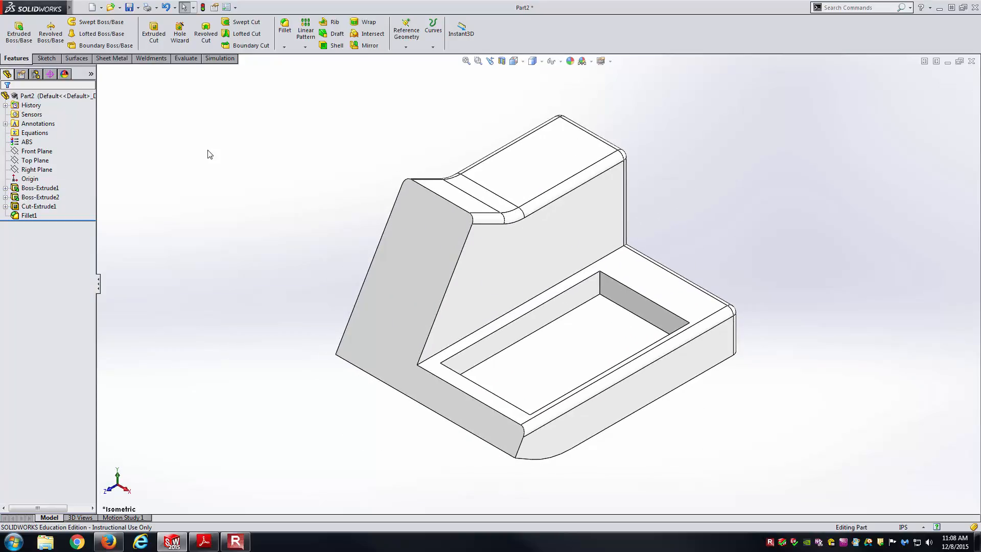
Examine the vent slots in Detail A and the top view of the PDF drawing for their spacing, width, separation and rear offset
mouse_move(306, 206)
middle_mouse_down()
mouse_move(307, 247)
mouse_move(219, 247)
mouse_move(158, 269)
mouse_move(220, 282)
mouse_move(313, 244)
middle_mouse_up()
key("alt+Tab")
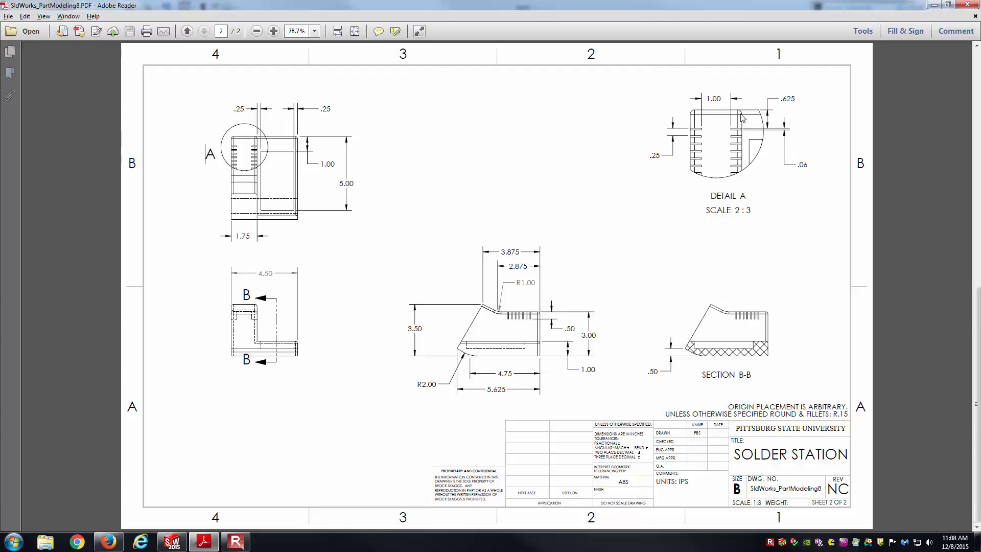
scroll(816, 119, "up", 3, "ctrl")
scroll(814, 118, "up", 4, "ctrl")
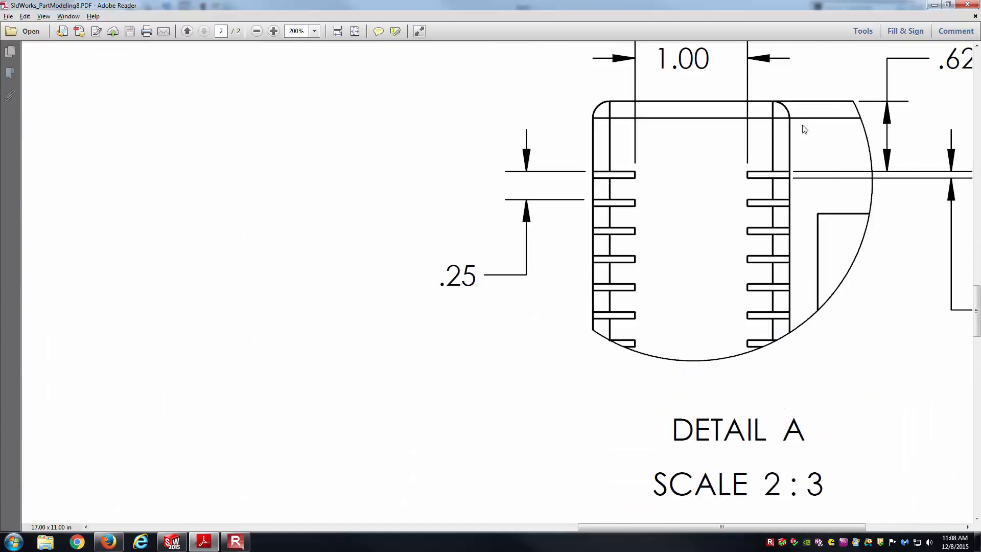
scroll(793, 172, "down", 1, "ctrl")
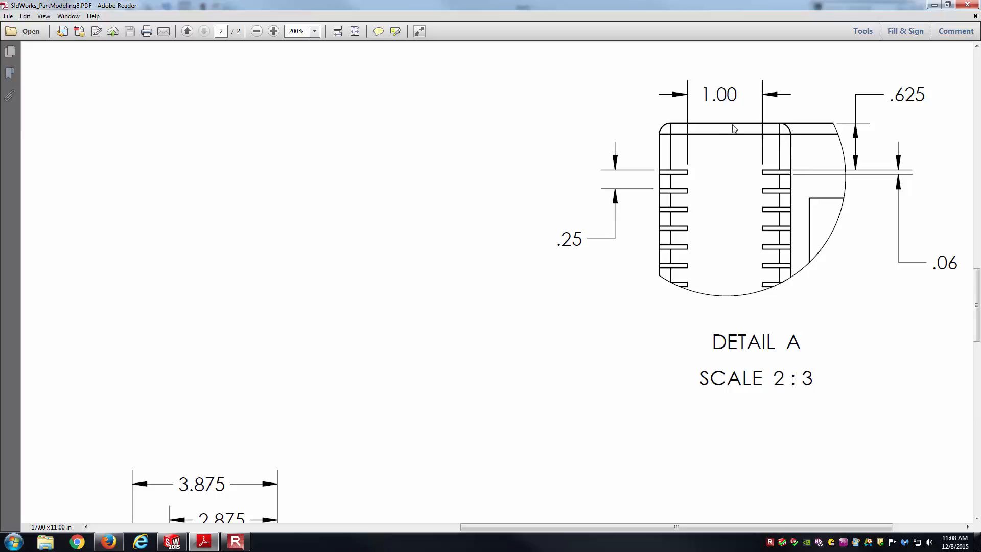
scroll(748, 134, "down", 2, "ctrl")
scroll(329, 175, "down", 1, "ctrl")
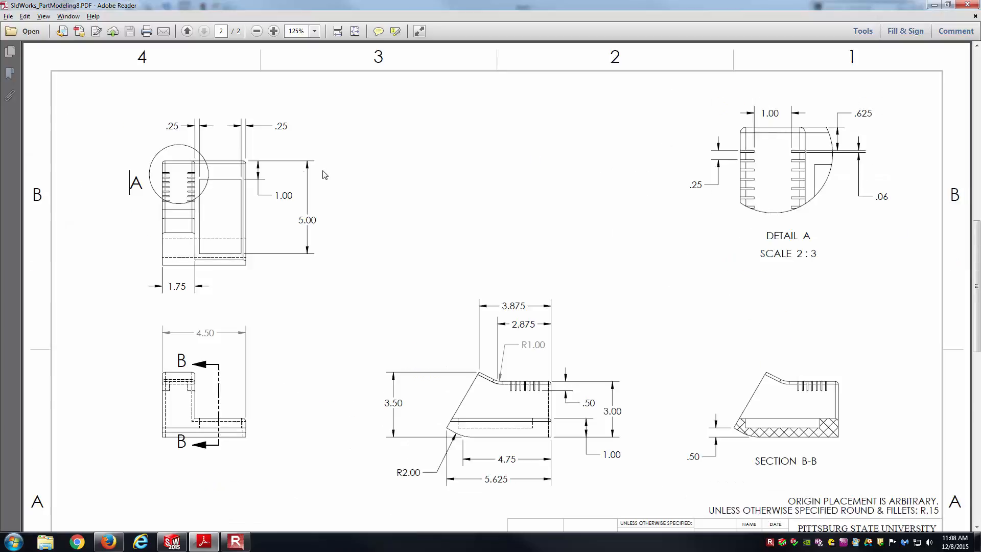
scroll(165, 192, "up", 5, "ctrl")
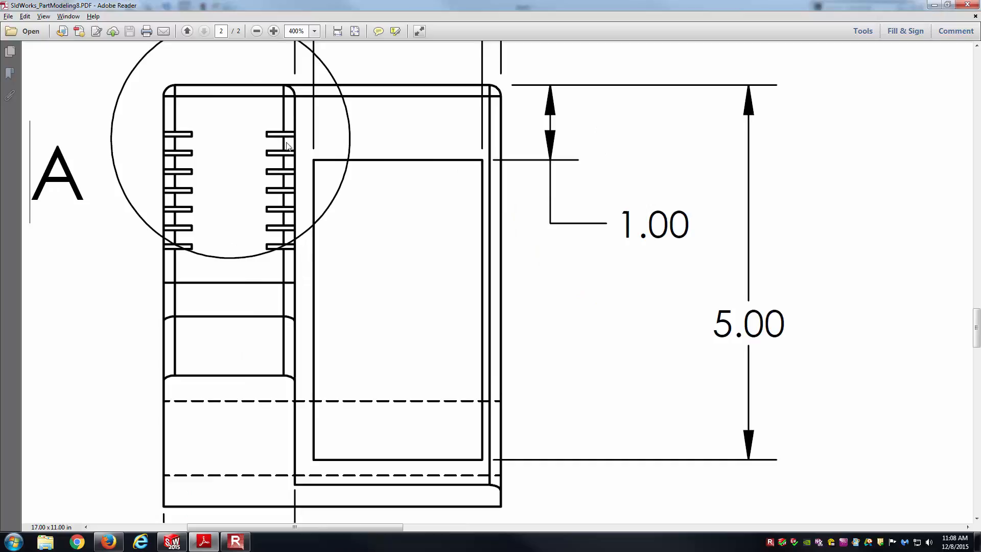
scroll(396, 221, "down", 3, "ctrl")
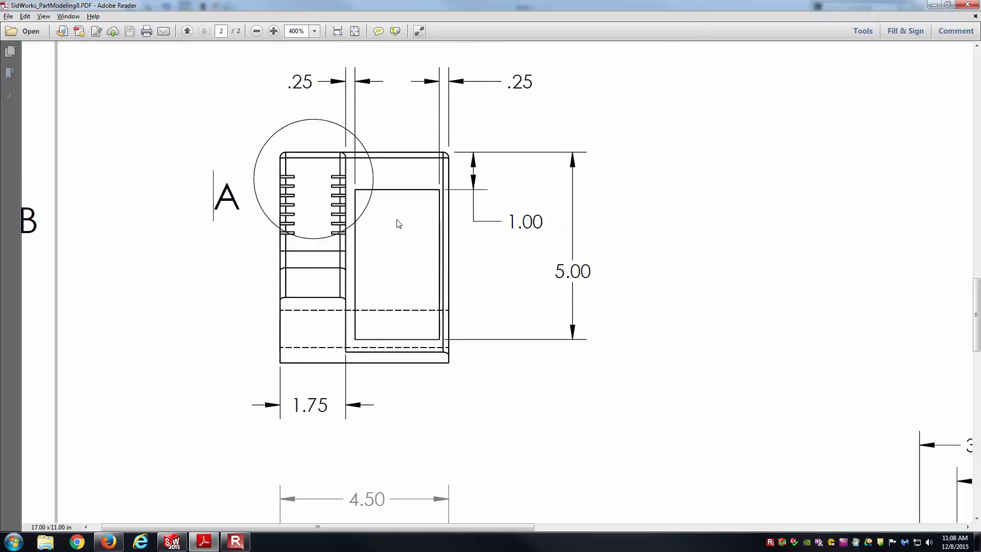
scroll(400, 223, "down", 2, "ctrl")
scroll(623, 158, "up", 1, "ctrl")
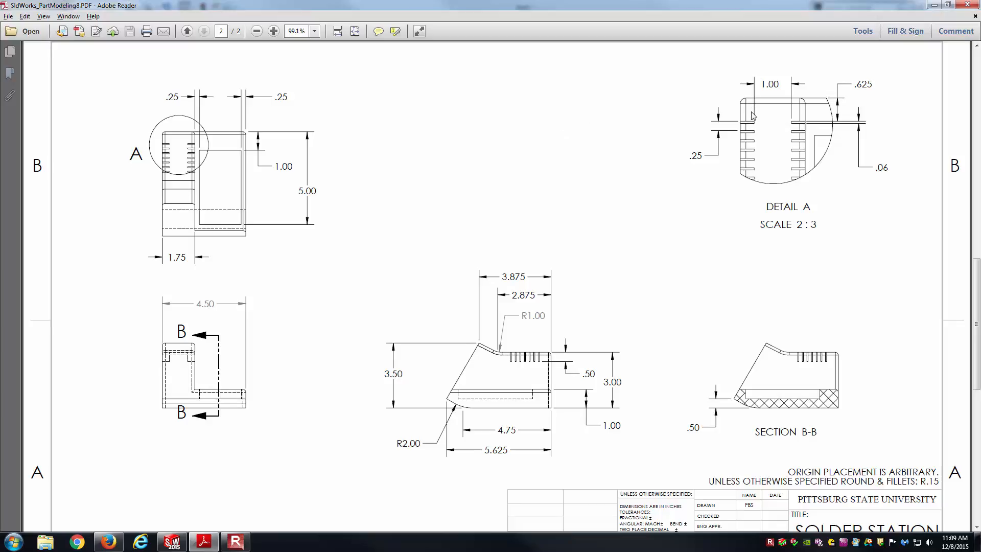
scroll(859, 122, "up", 5, "ctrl")
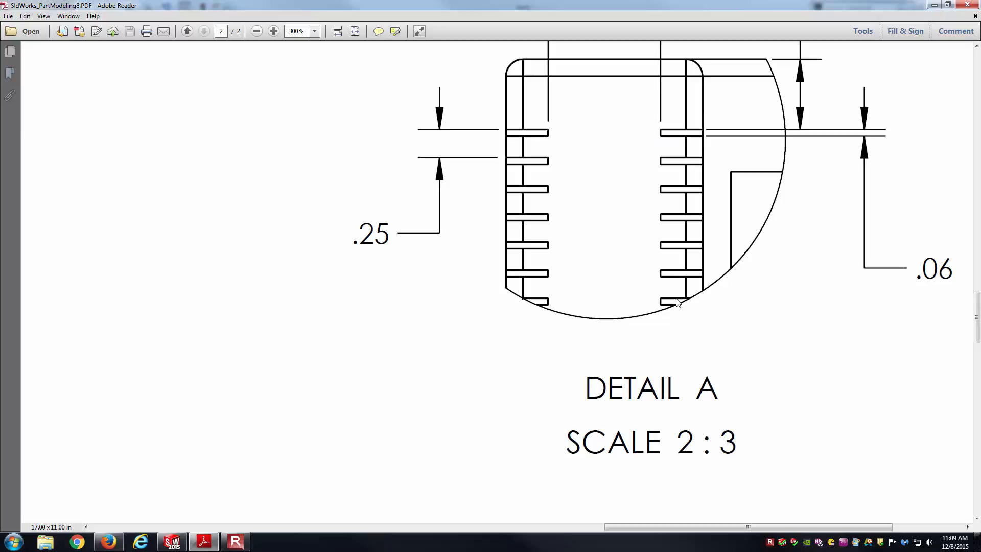
scroll(676, 284, "down", 1, "ctrl")
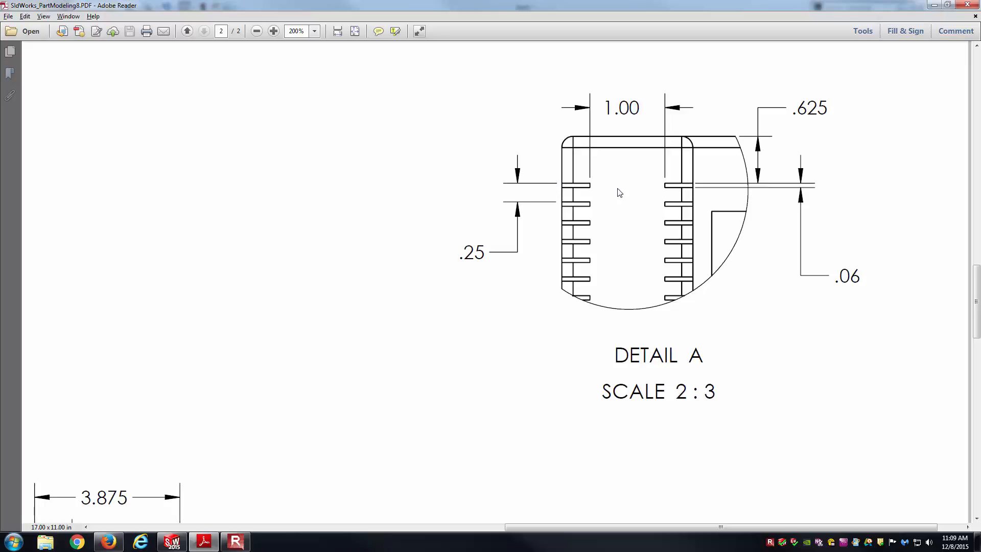
Select the Front, Top and Right planes in the part to examine their placement relative to the upper block, and clear the selection
key("alt+Tab")
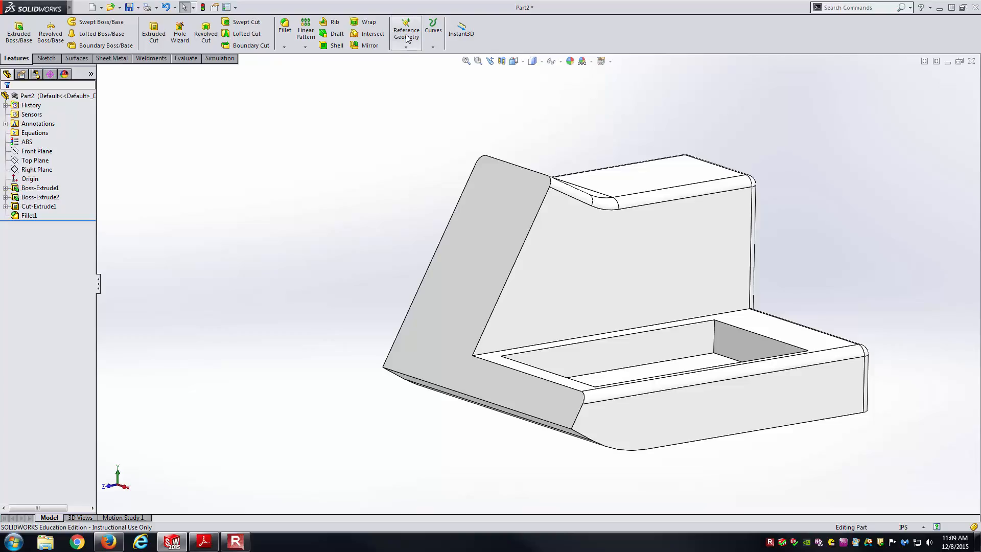
middle_click_drag(536, 141, 560, 215)
left_click(36, 152)
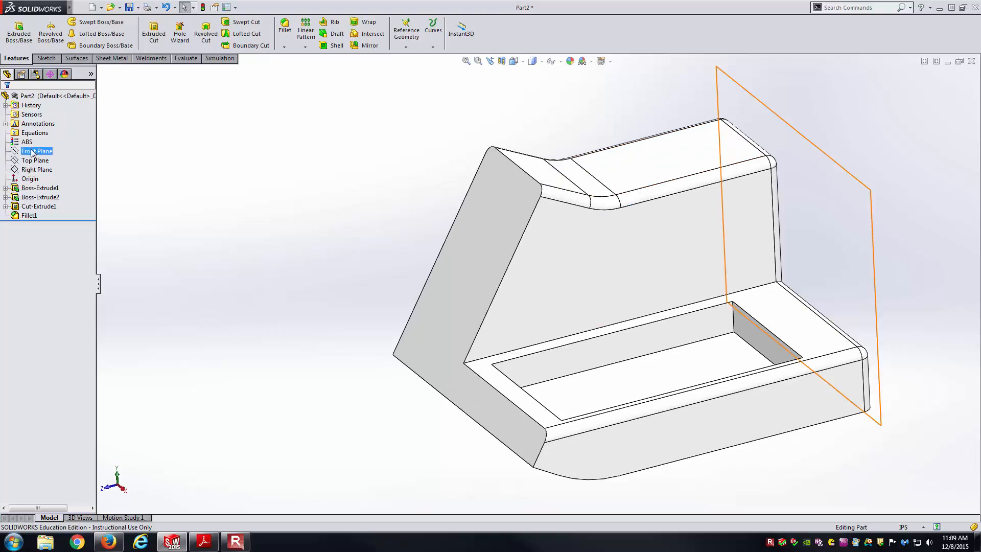
left_click(35, 160, "ctrl")
left_click(37, 169, "ctrl")
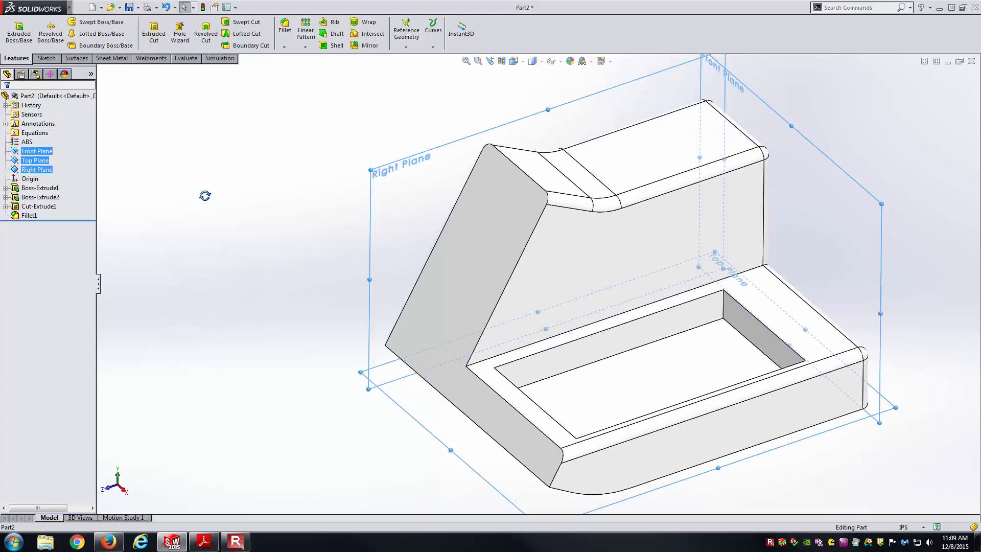
key("z")
middle_click_drag(219, 206, 206, 222)
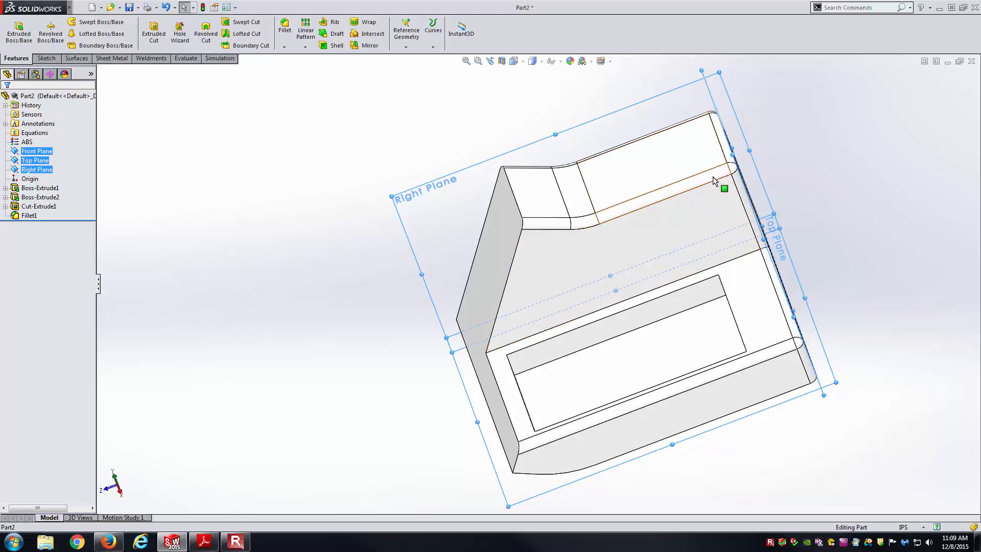
left_click(840, 116)
middle_click_drag(839, 115, 817, 130)
key("ctrl+7")
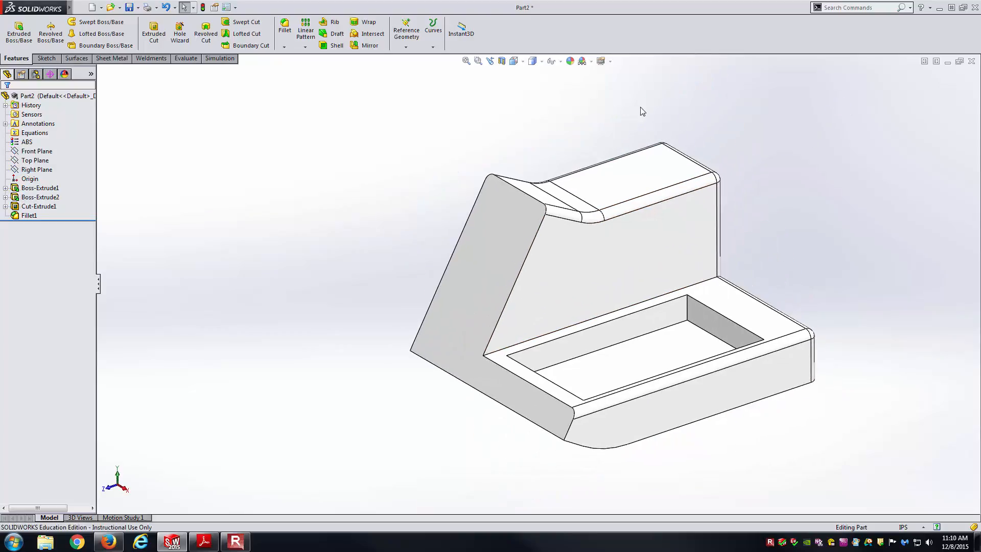
Create a reference plane offset 0.625 in from the part's rear face, flipped inward through the body, checking the distance against the PDF drawing
left_click(407, 46)
left_click(413, 56)
middle_click_drag(618, 97, 483, 74)
left_click(743, 232)
middle_click_drag(743, 232, 736, 199)
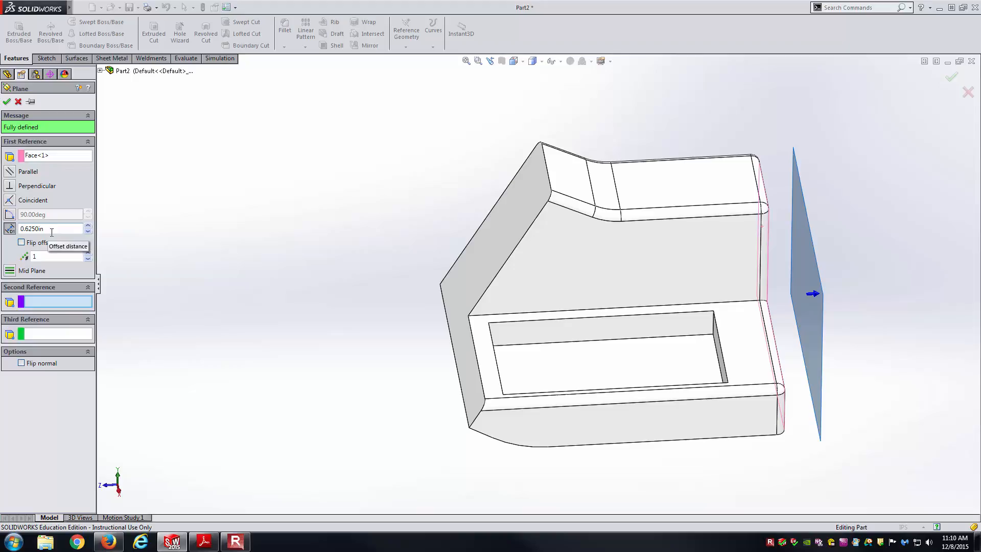
key("alt+Tab")
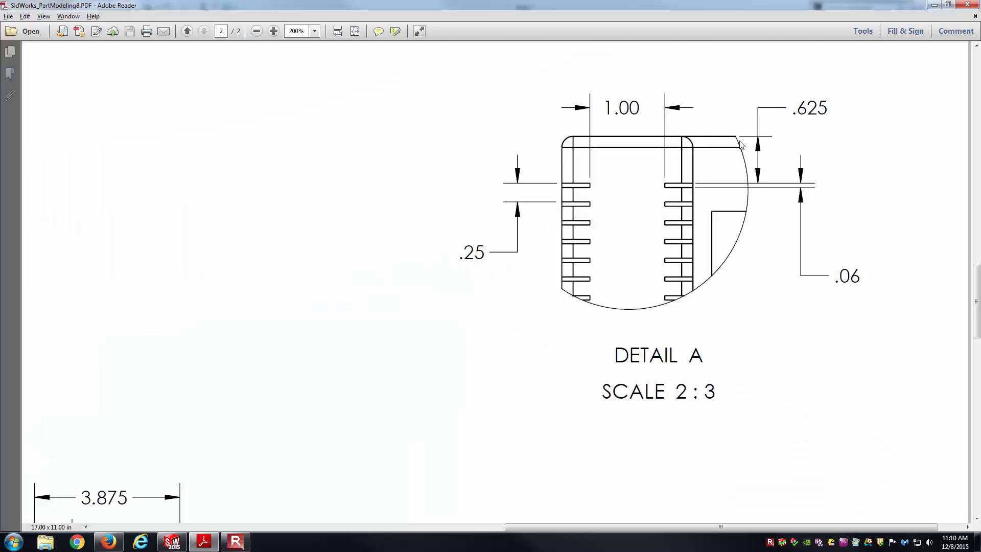
key("alt+Tab")
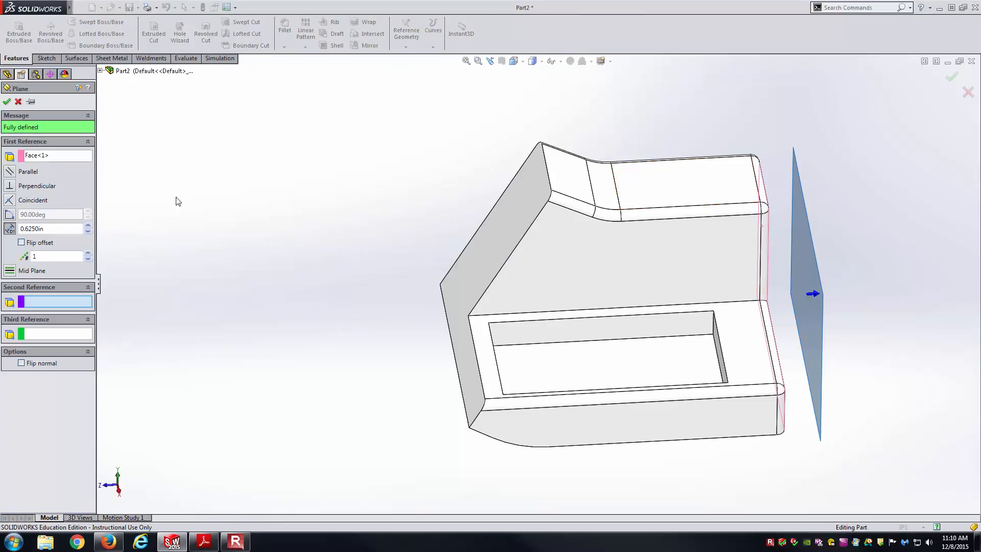
left_click(43, 244)
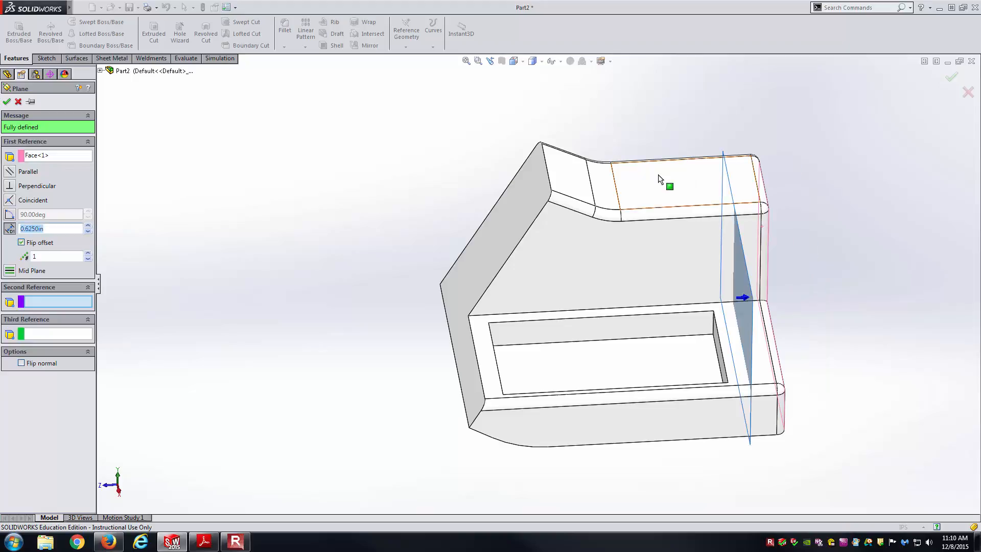
middle_click_drag(778, 196, 756, 167)
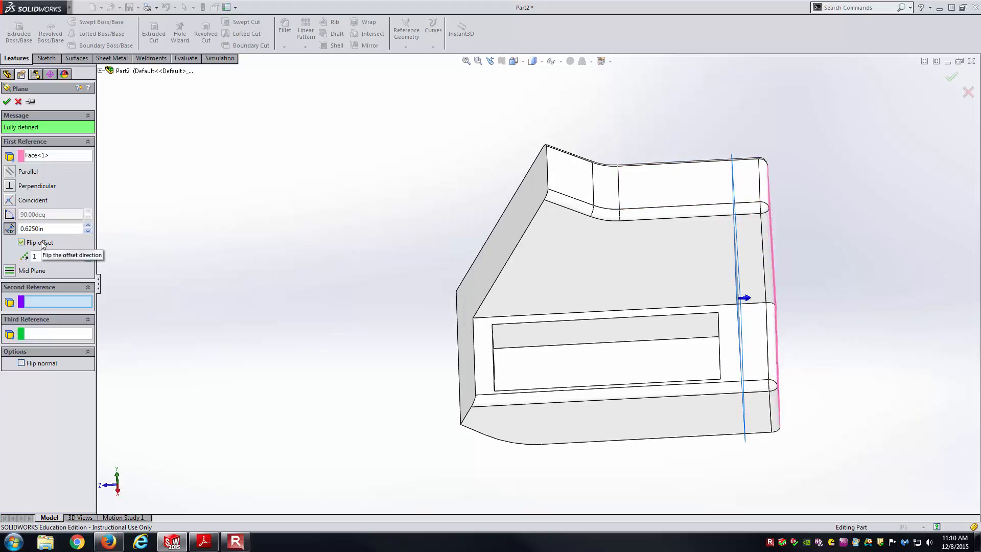
left_click(7, 101)
Start a sketch on the new offset plane and orient the view normal to it
middle_click_drag(325, 213, 247, 237)
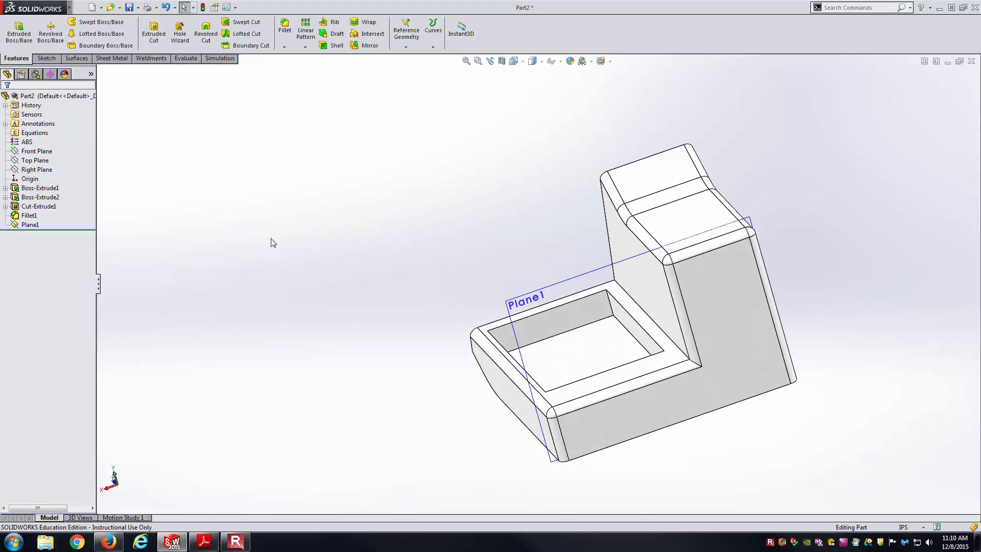
left_click(532, 301)
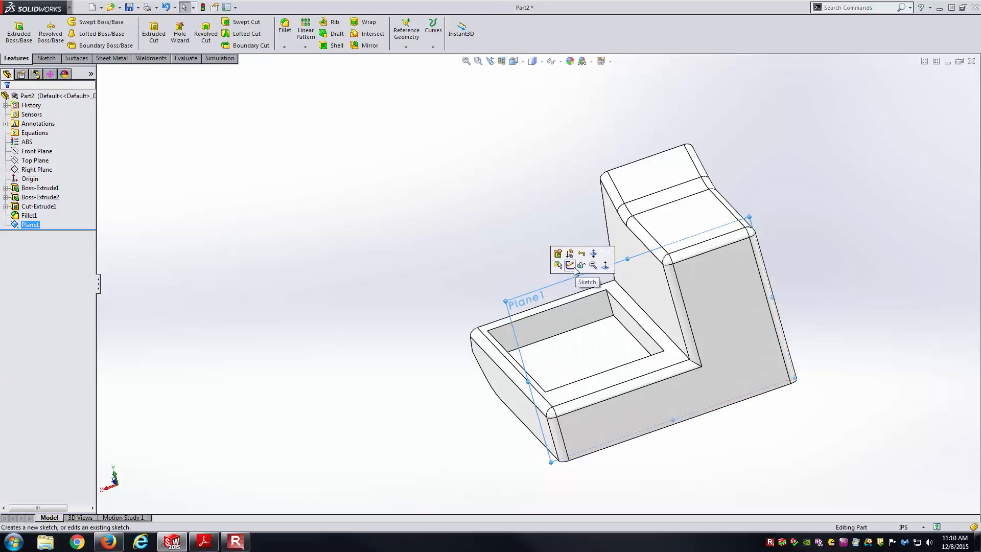
left_click(571, 265)
left_click(515, 60)
left_click(566, 112)
scroll(741, 165, "down", 2)
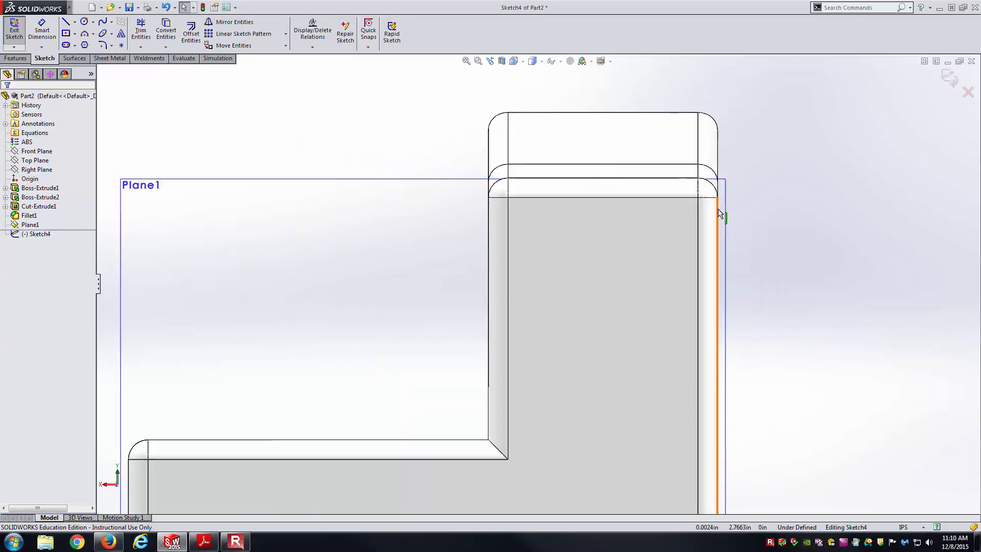
Examine the hidden vent slot profiles on the upper block in the PDF drawing's end view beside section line B-B
left_click(204, 541)
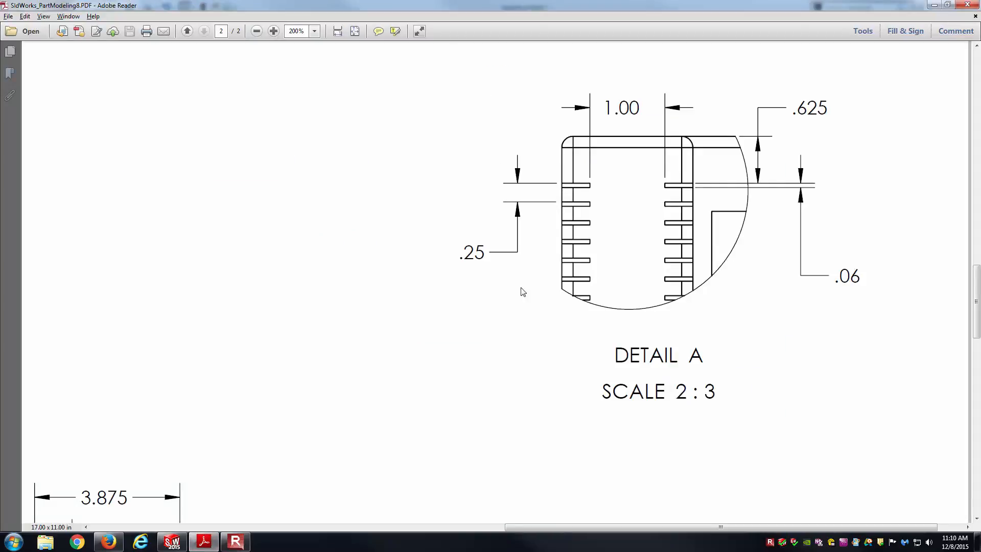
scroll(521, 292, "down", 6, "ctrl")
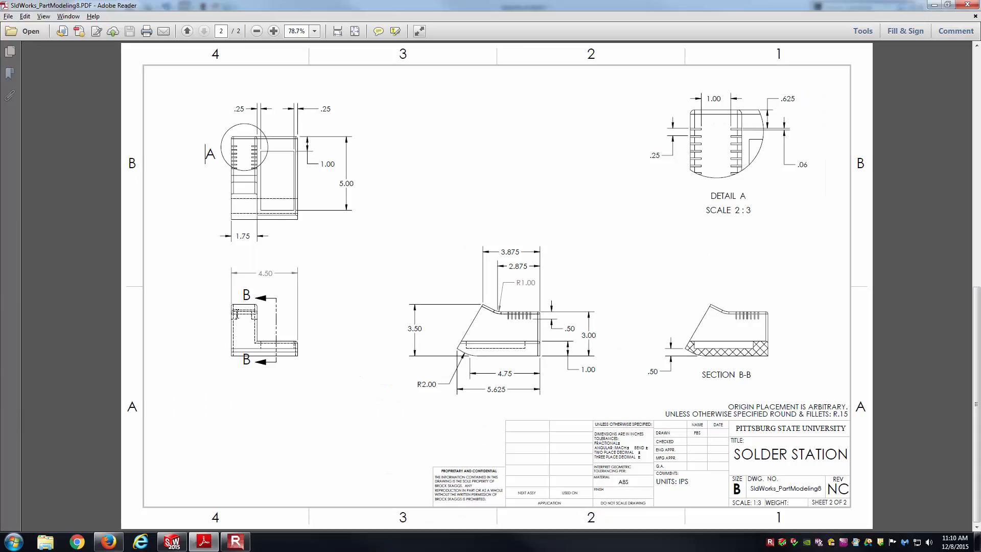
scroll(208, 335, "up", 8, "ctrl")
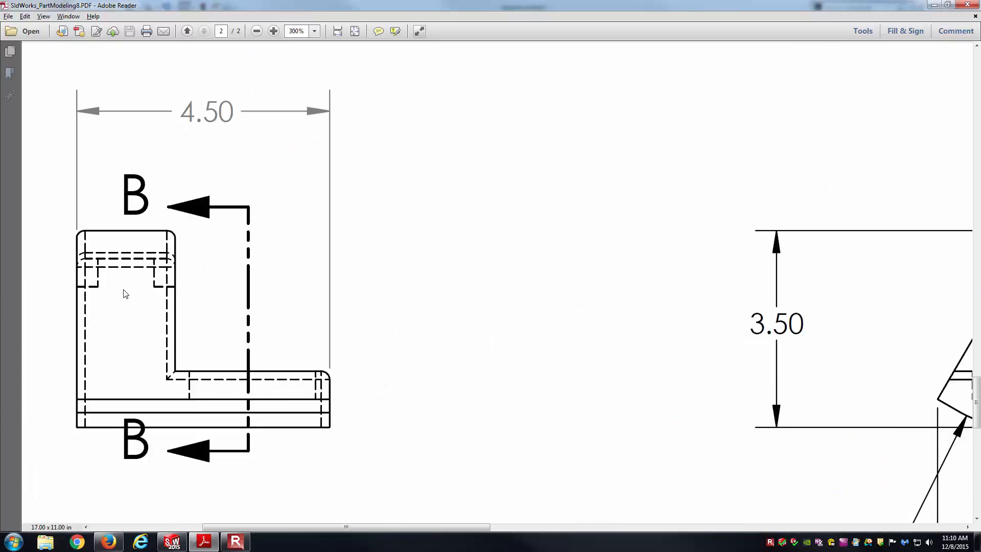
scroll(237, 287, "left", 5)
scroll(432, 282, "up", 3, "ctrl")
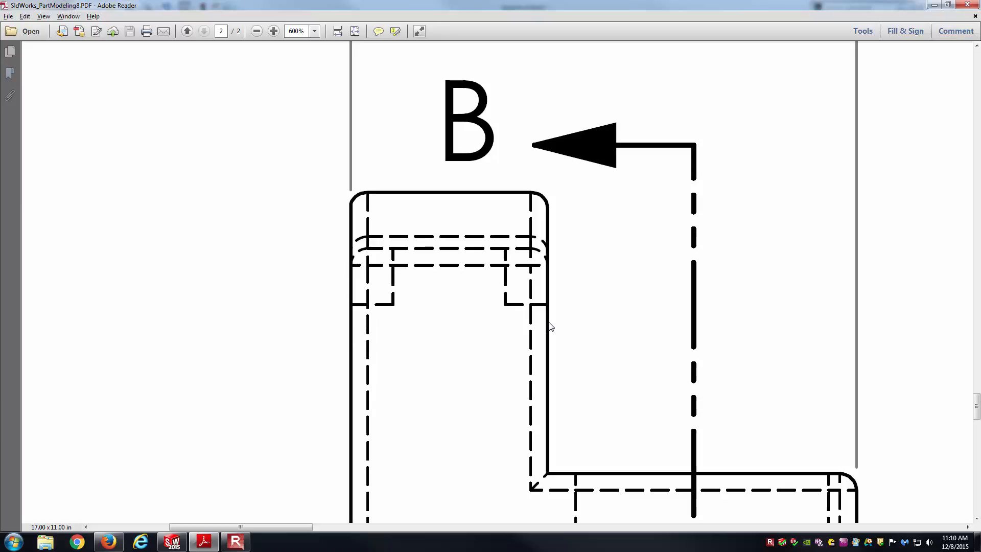
key("alt+Tab")
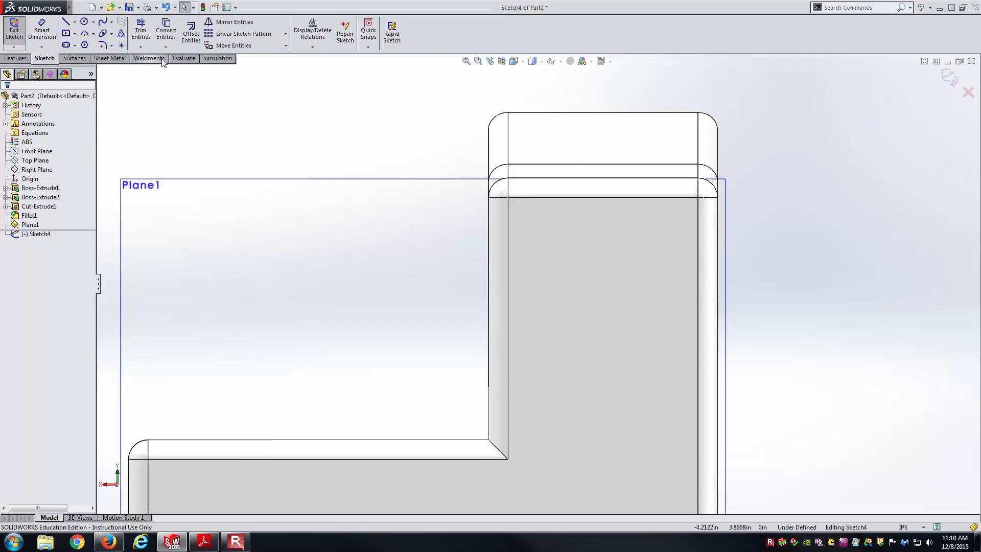
Convert the upper block's top edge, two rounded corner edges and two vertical side edges into sketch geometry
left_click(161, 32)
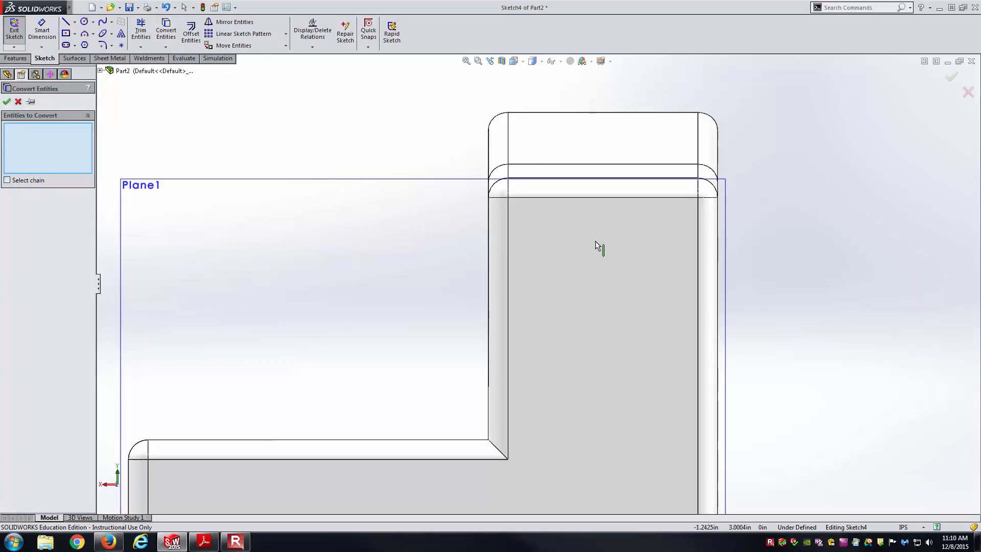
left_click(489, 223)
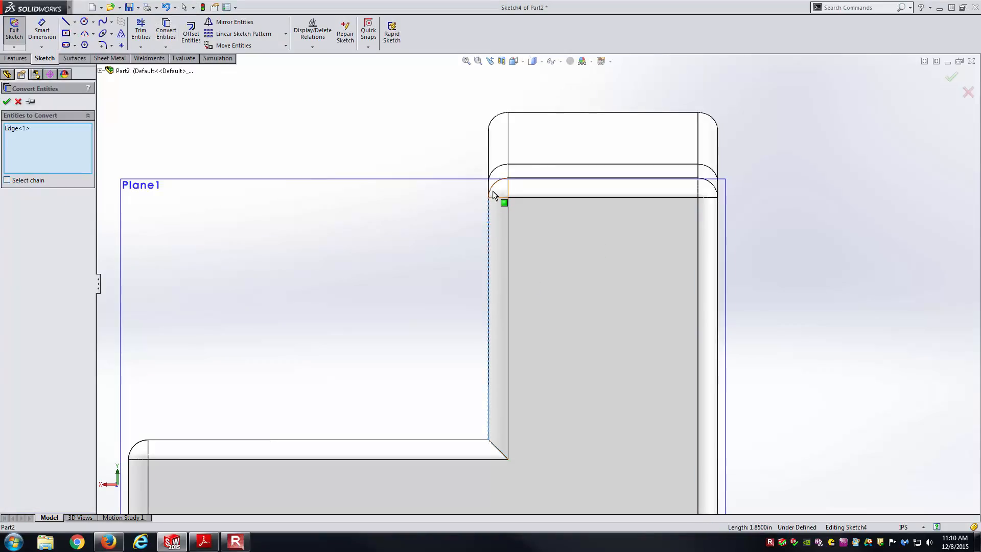
left_click(495, 187)
left_click(520, 180)
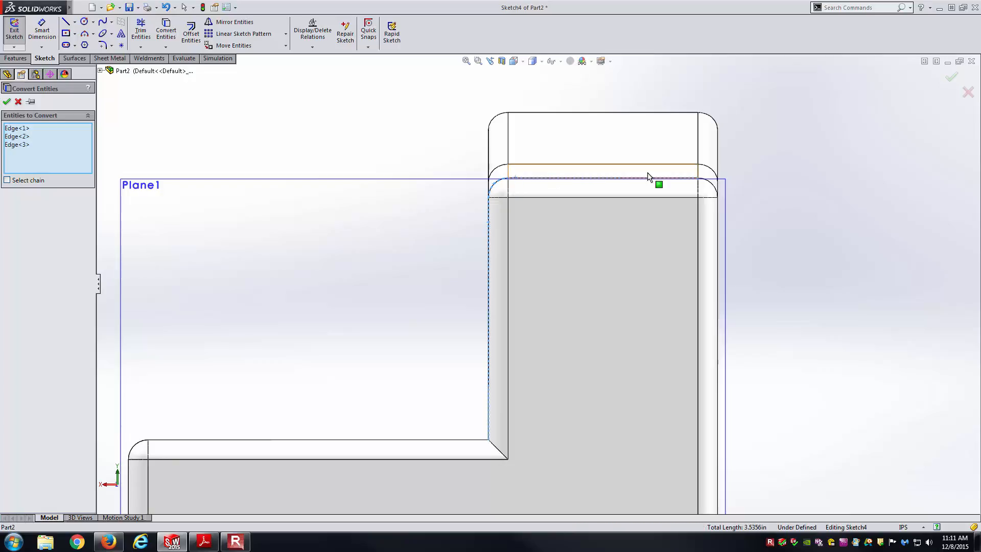
left_click(717, 190)
left_click(719, 210)
key("Return")
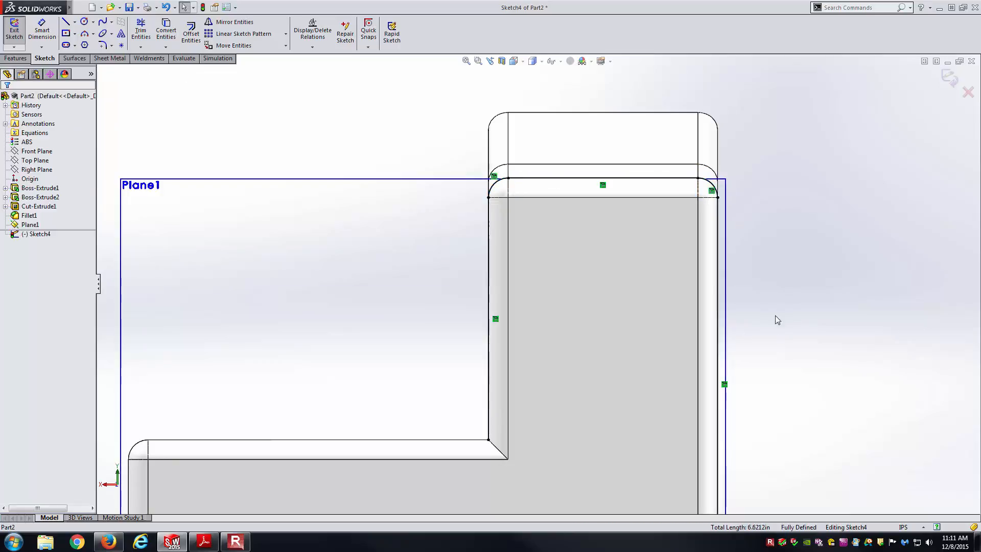
Sketch two L-shaped line pairs that join the block's top edge to its sides, outlining a slot profile at each upper corner
middle_click_drag(606, 265, 638, 332)
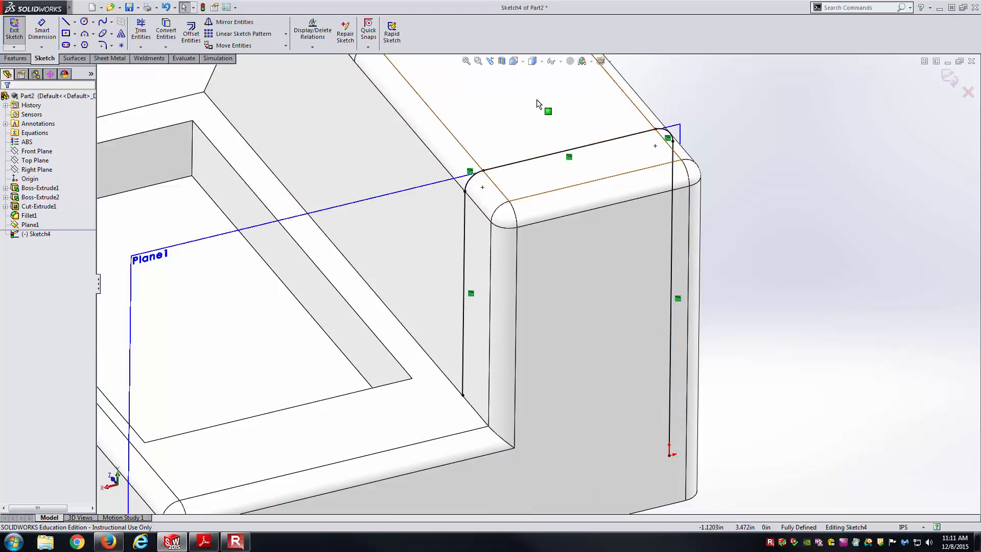
left_click(519, 68)
left_click(734, 114)
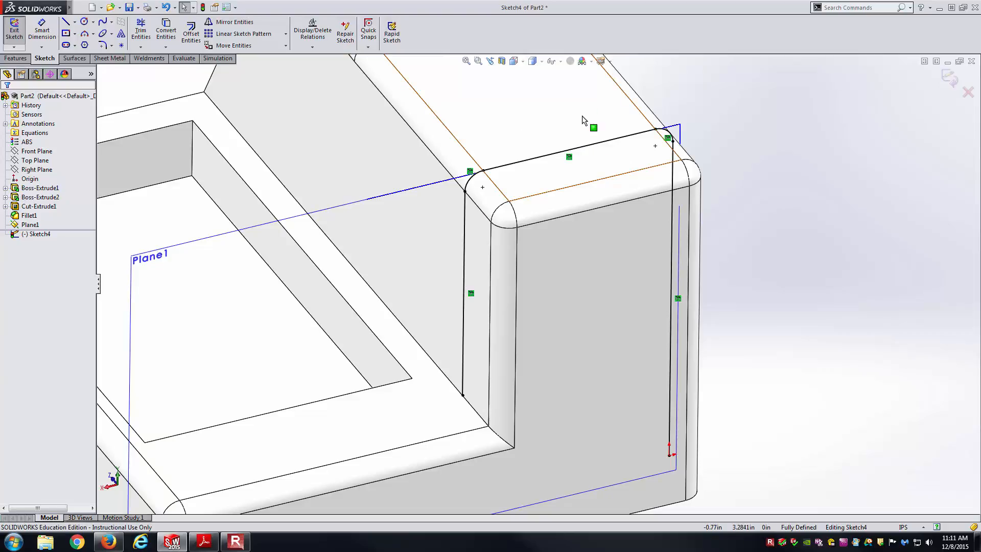
key("ctrl+8")
scroll(836, 147, "down", 2)
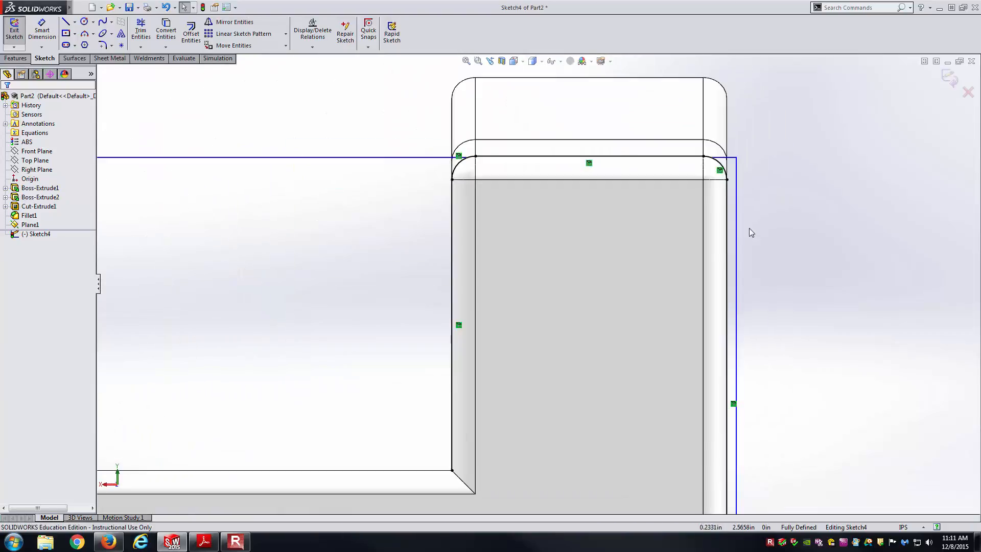
mouse_move(794, 233)
right_mouse_down()
mouse_move(789, 224)
mouse_move(580, 246)
right_mouse_up()
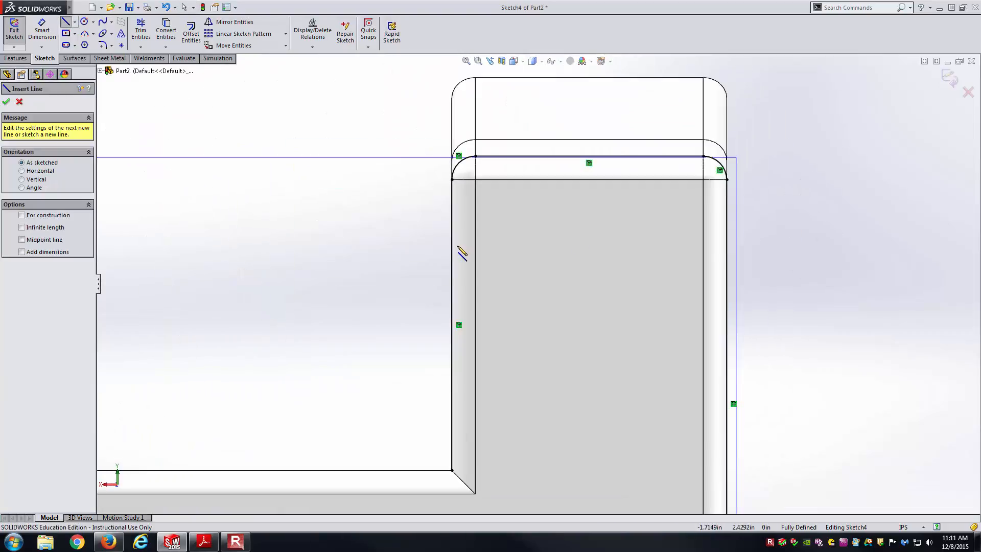
left_click(452, 247)
left_click(554, 247)
left_click(554, 157)
left_click(642, 156)
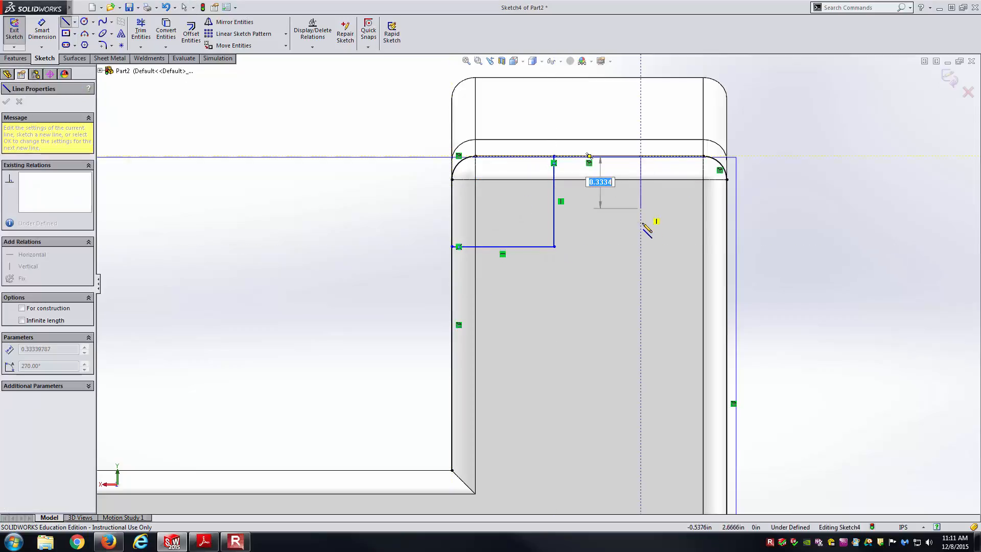
left_click(641, 247)
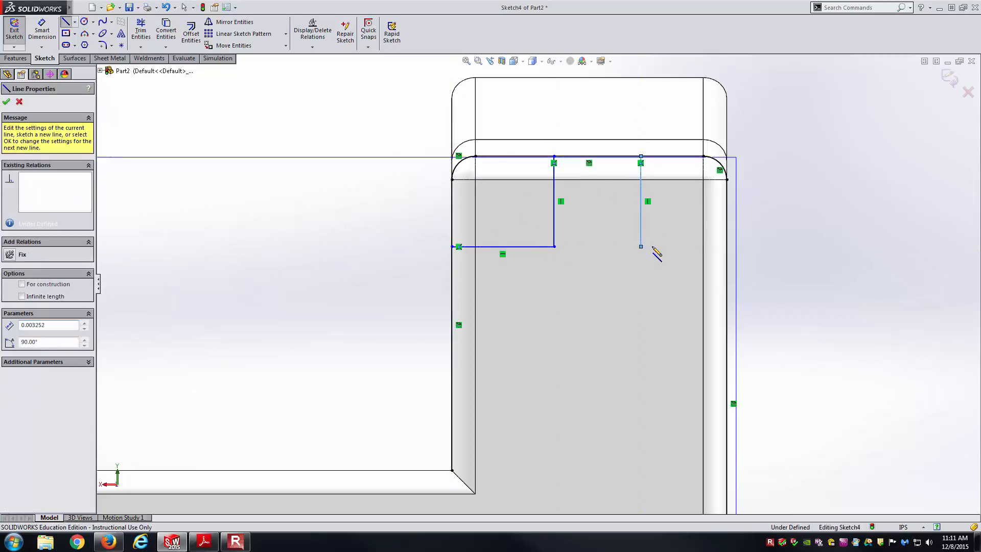
left_click(733, 247)
key("Escape")
Trim away both converted side lines below the slot profiles and the top line between them, leaving two closed corner profiles
mouse_move(716, 260)
middle_mouse_down()
mouse_move(685, 254)
mouse_move(692, 304)
mouse_move(680, 293)
middle_mouse_up()
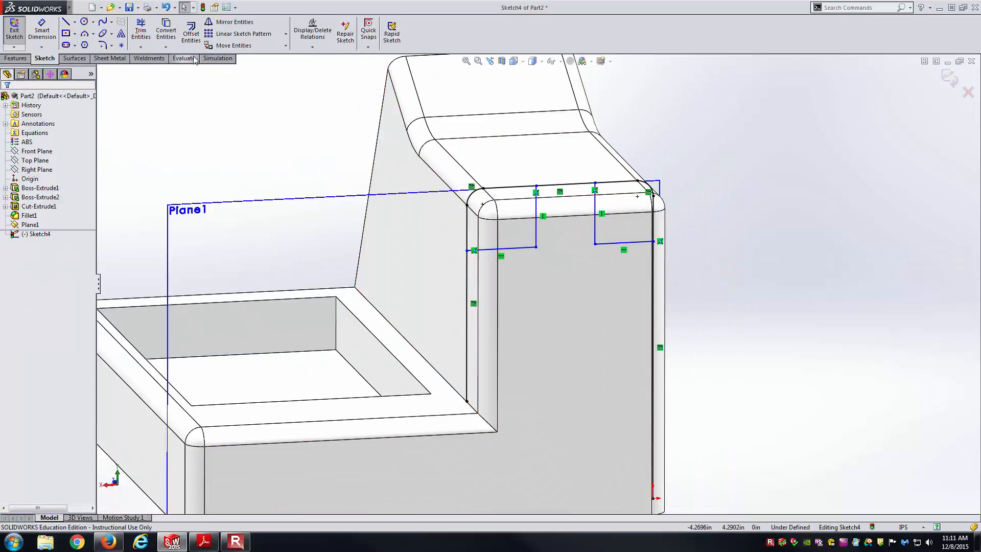
left_click(141, 32)
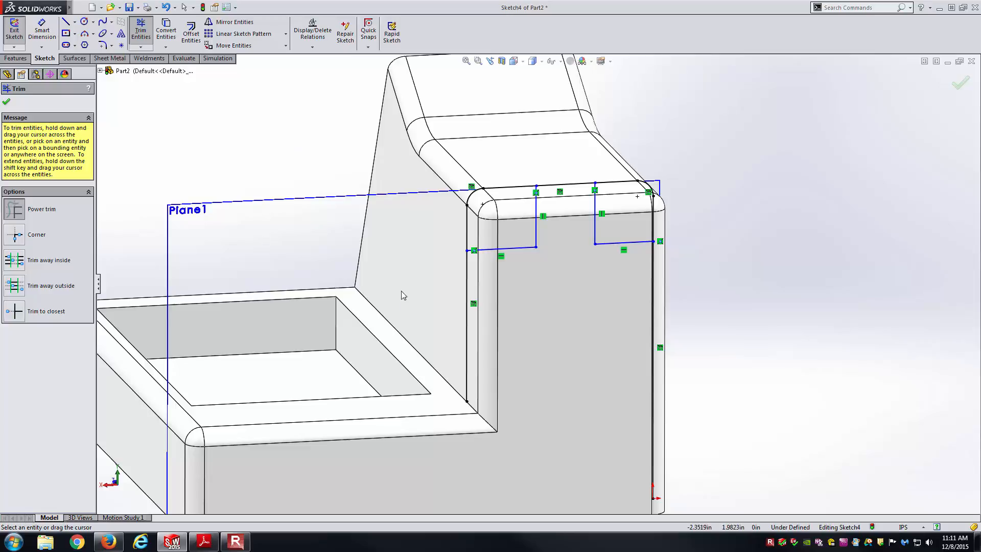
left_click_drag(450, 295, 503, 300)
left_click_drag(570, 197, 694, 158)
left_click_drag(647, 328, 645, 327)
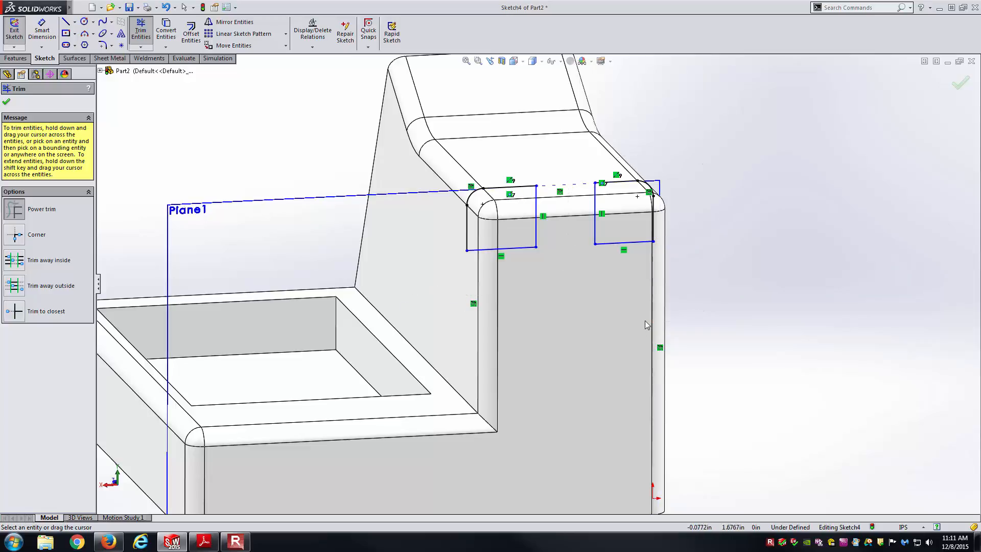
key("Escape")
Lower the bottom line of the slot profile on the tray side and make both profiles' bottom lines collinear
mouse_move(580, 301)
middle_mouse_down()
mouse_move(567, 291)
mouse_move(588, 278)
mouse_move(574, 274)
mouse_move(582, 280)
middle_mouse_up()
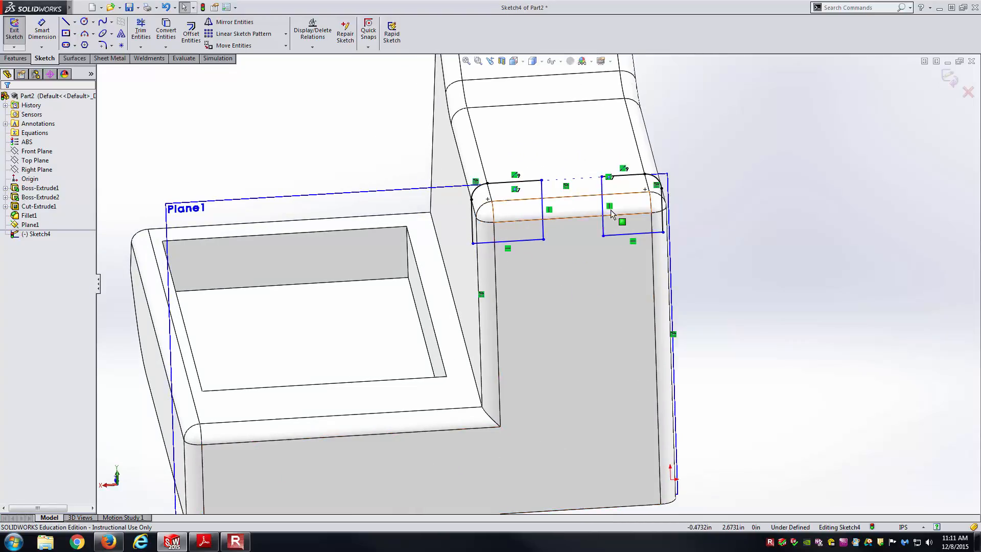
left_click(546, 148)
left_click(572, 120)
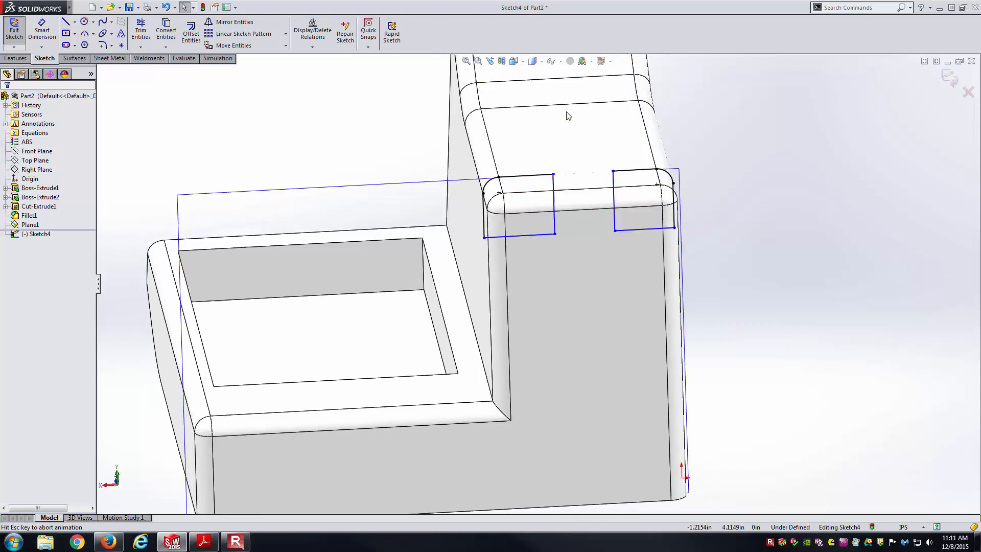
scroll(861, 174, "down", 3)
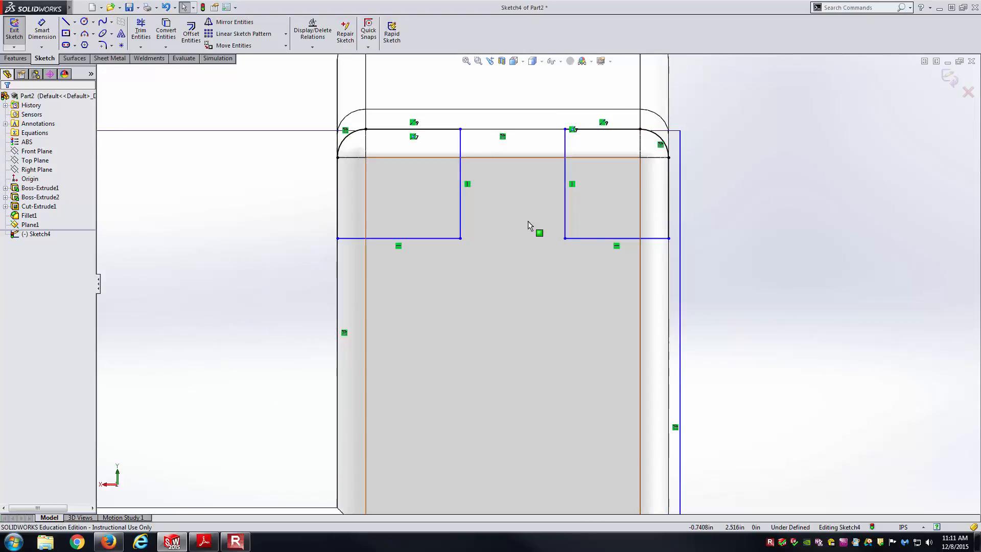
left_click_drag(461, 239, 463, 303)
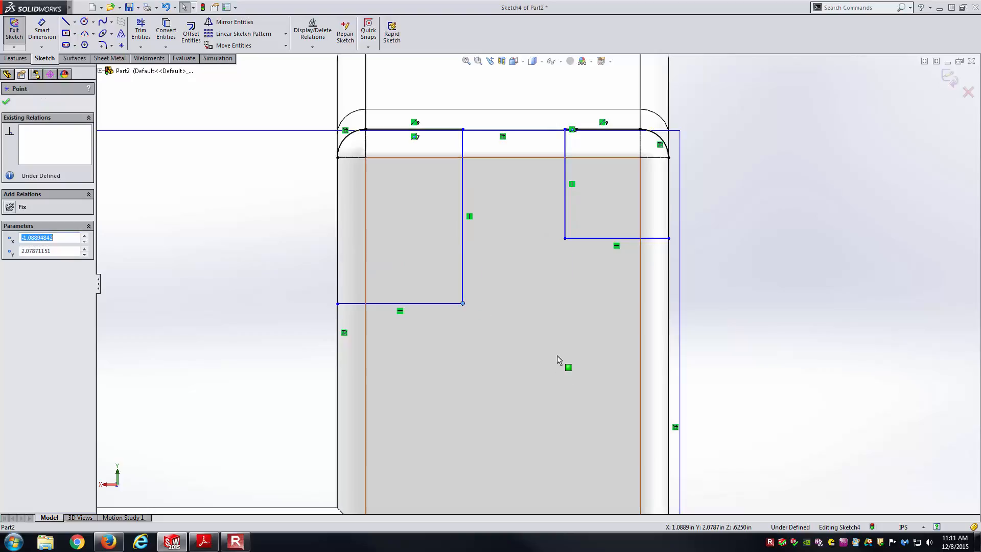
left_click(450, 304)
left_click(595, 239, "ctrl")
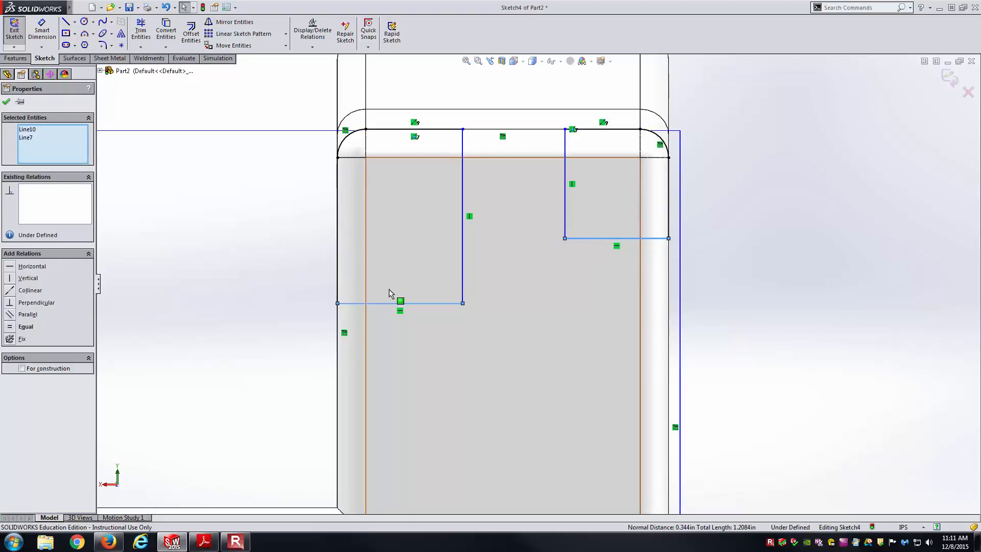
left_click(16, 295)
left_click(804, 293)
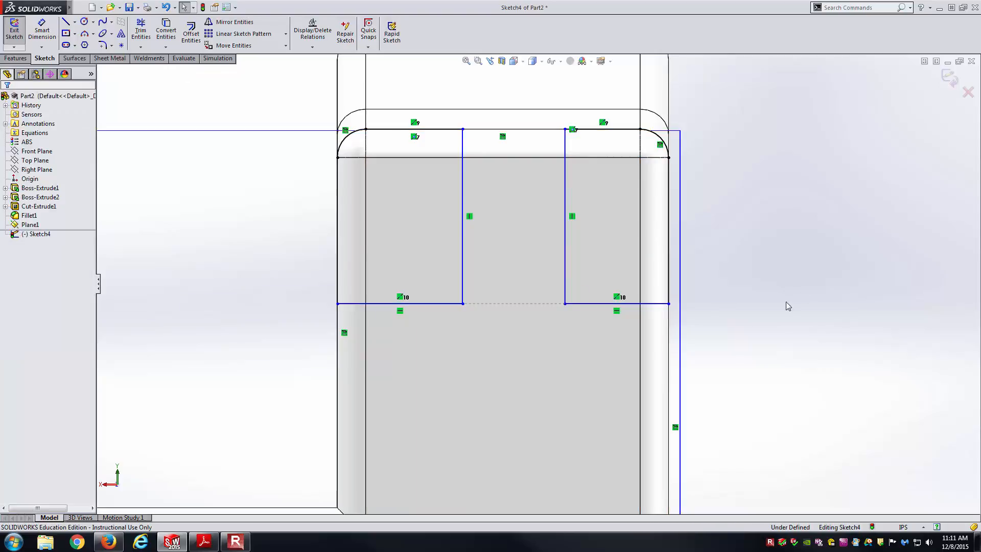
Raise the collinear bottom lines by moving the inner corner of the outer-side profile, and make the two lines equal in length
left_click_drag(564, 303, 492, 244)
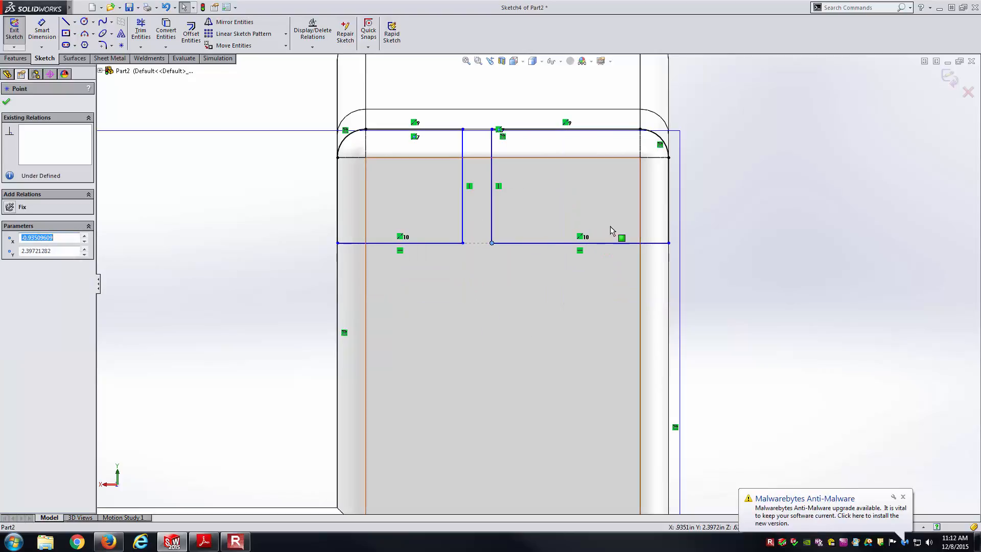
left_click(453, 243)
left_click(518, 244, "ctrl")
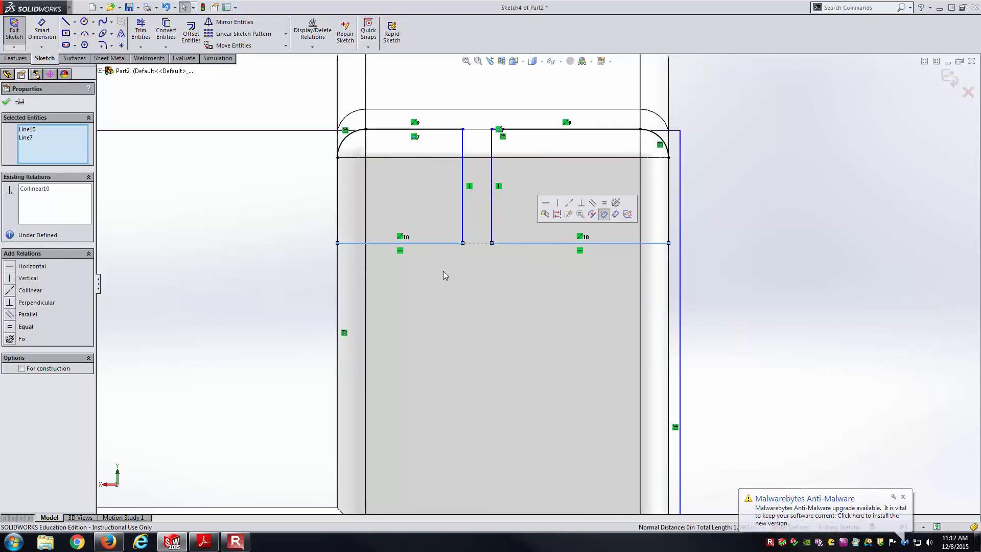
left_click(22, 329)
left_click(193, 313)
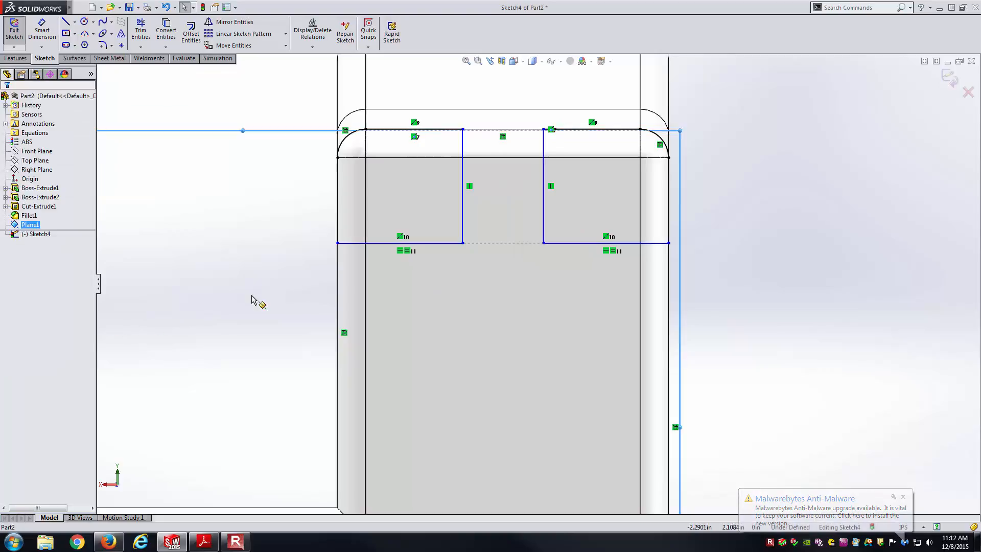
Consult Detail A in the PDF drawing, and dimension the gap between the slot profiles' inner vertical lines as 1.00 in
key("alt+Tab")
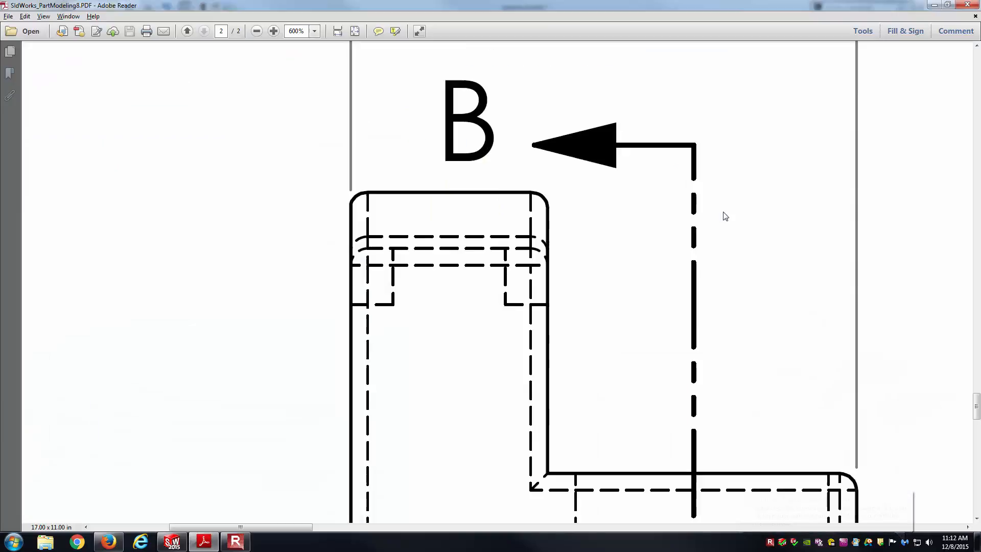
scroll(723, 211, "down", 4, "ctrl")
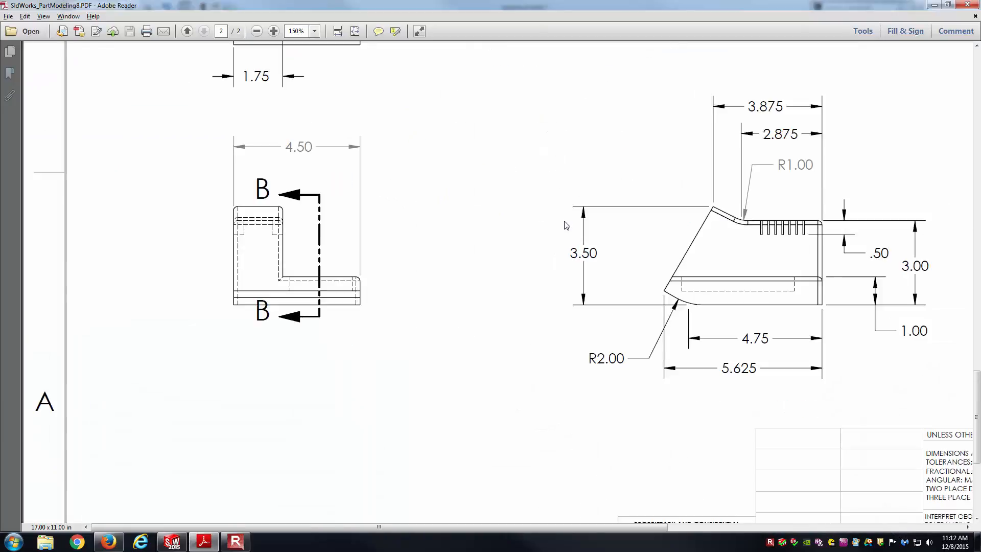
scroll(568, 223, "up", 5)
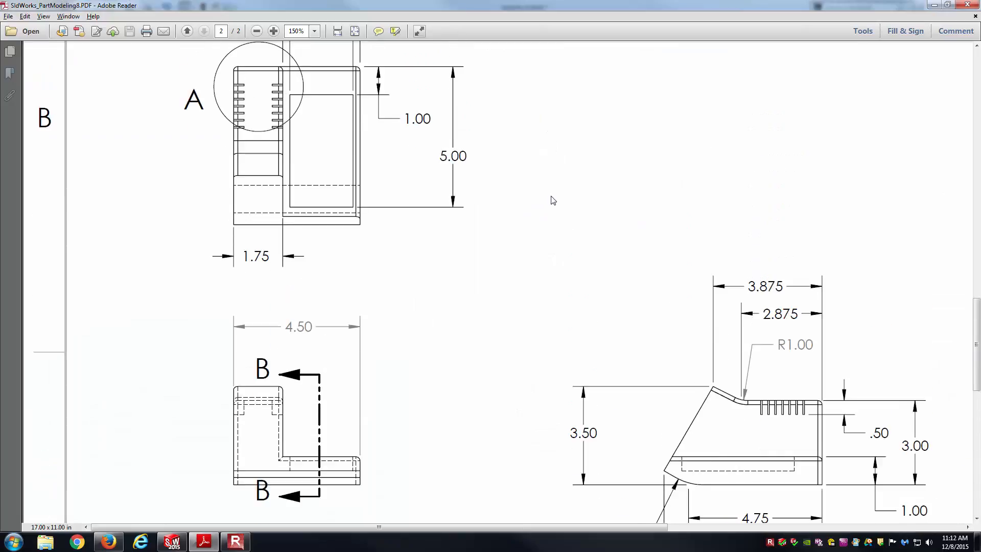
scroll(553, 201, "up", 1)
middle_click_drag(429, 197, 690, 225)
scroll(857, 214, "up", 2, "ctrl")
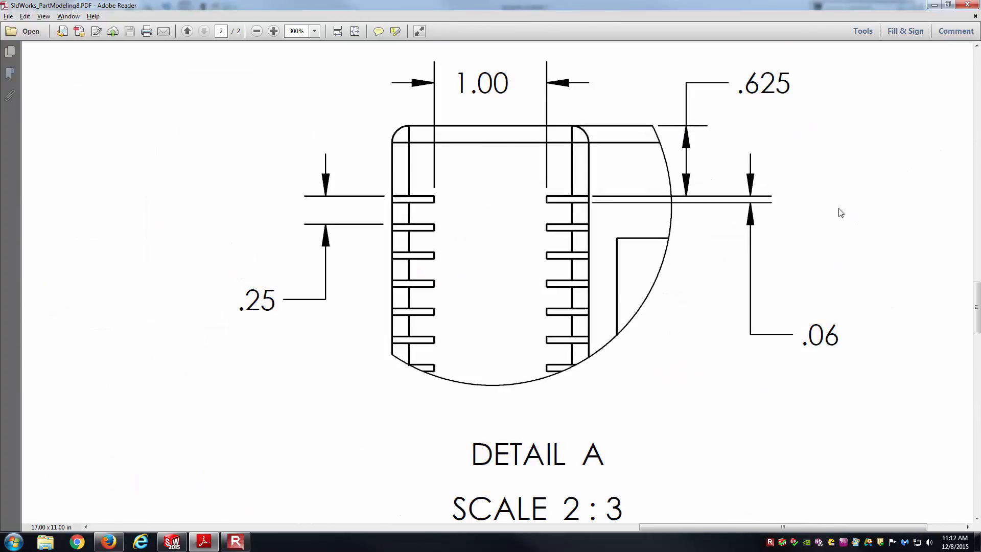
key("alt+Tab")
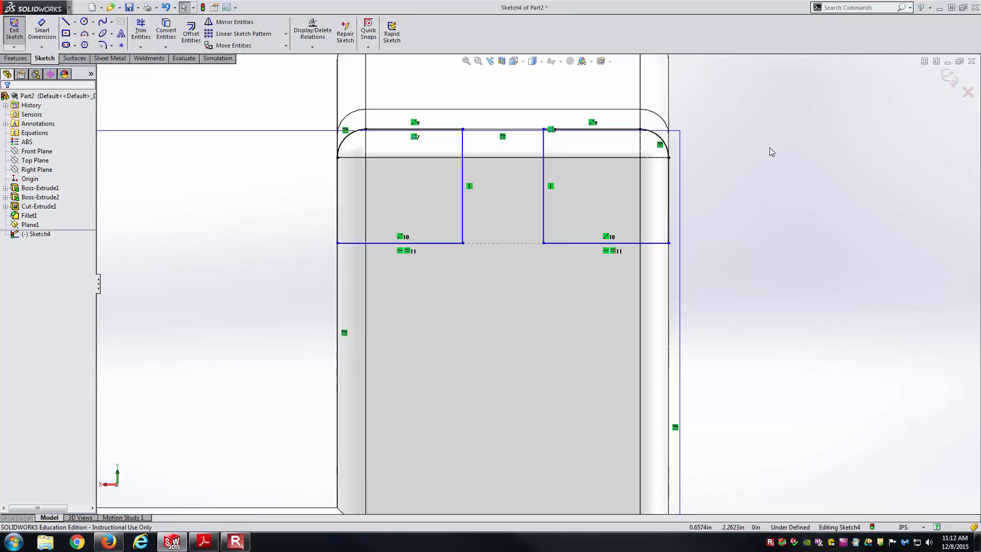
left_click(463, 169)
left_click(542, 172)
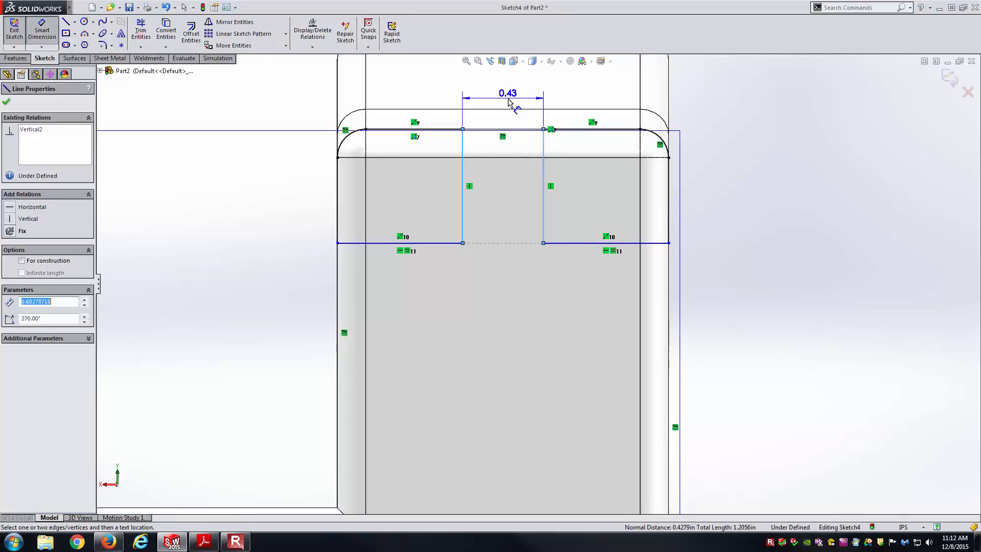
left_click(508, 99)
type("1")
key("Return")
Switch to the PDF drawing and examine the side view for the vent slots' depth, returning to the sketch
key("alt+Tab")
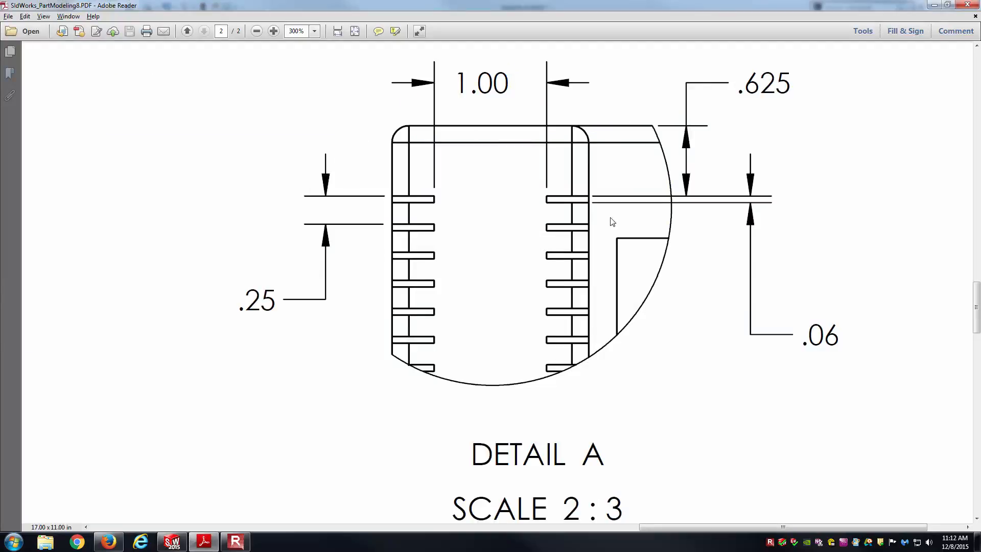
key("alt+Tab")
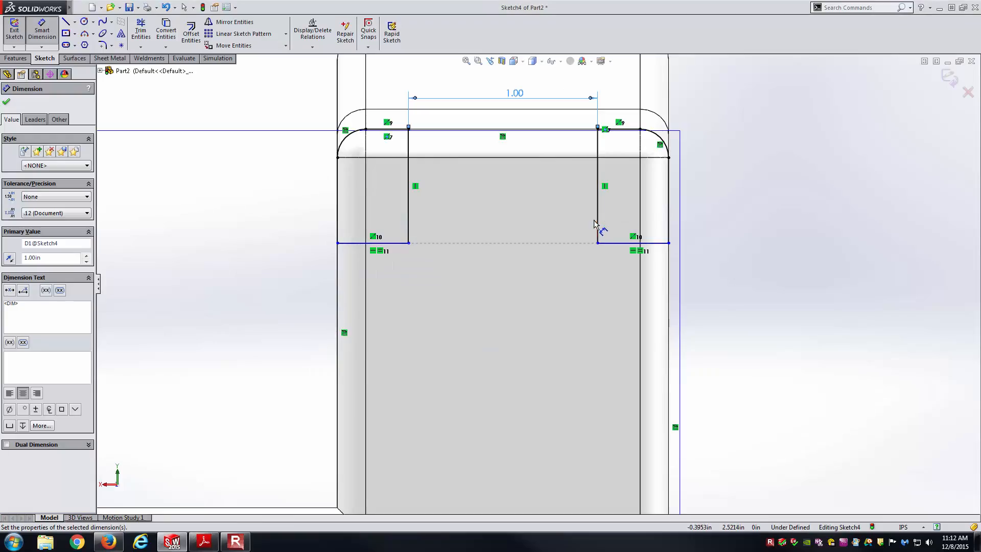
key("alt+Tab")
scroll(593, 224, "down", 3, "ctrl")
scroll(583, 224, "down", 4)
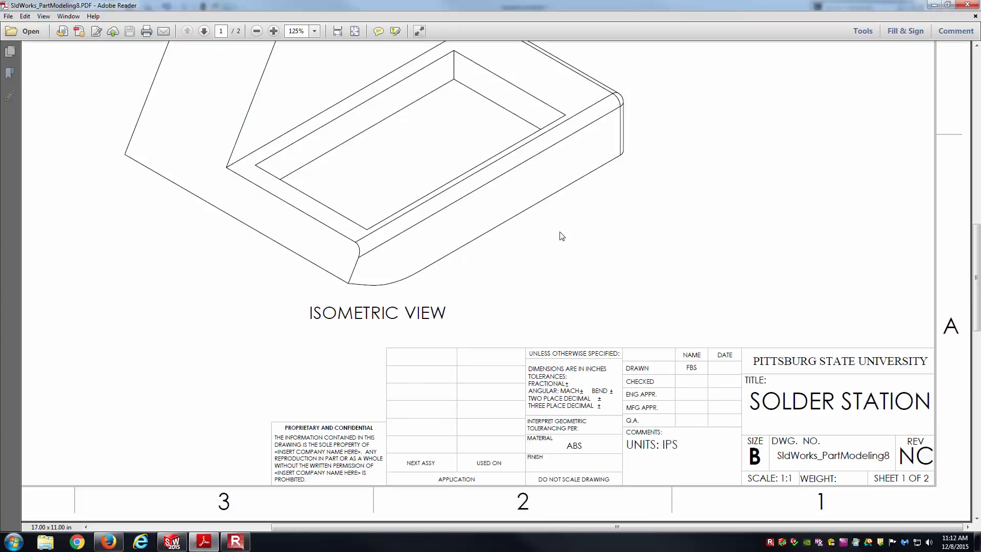
key("ctrl+0")
scroll(557, 240, "down", 2)
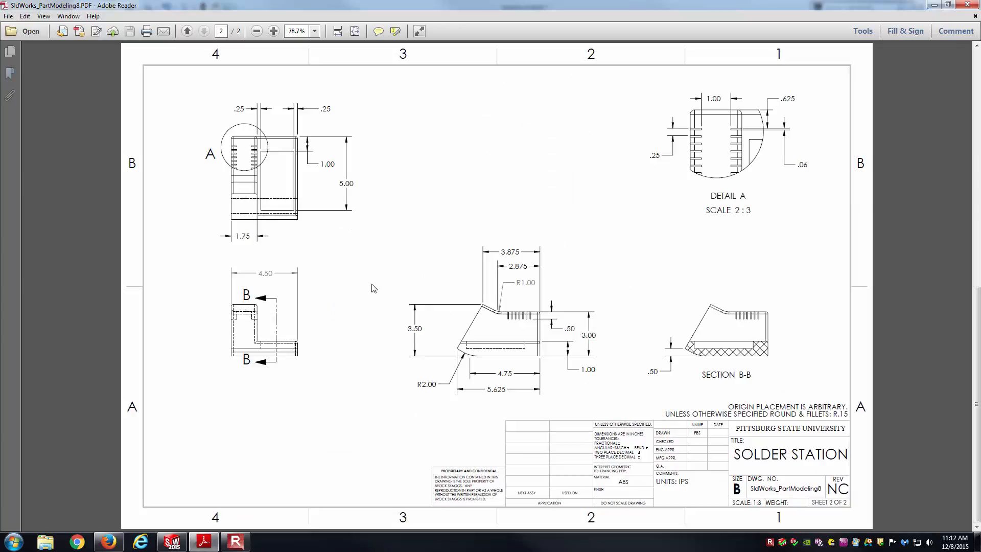
scroll(570, 341, "up", 4, "ctrl")
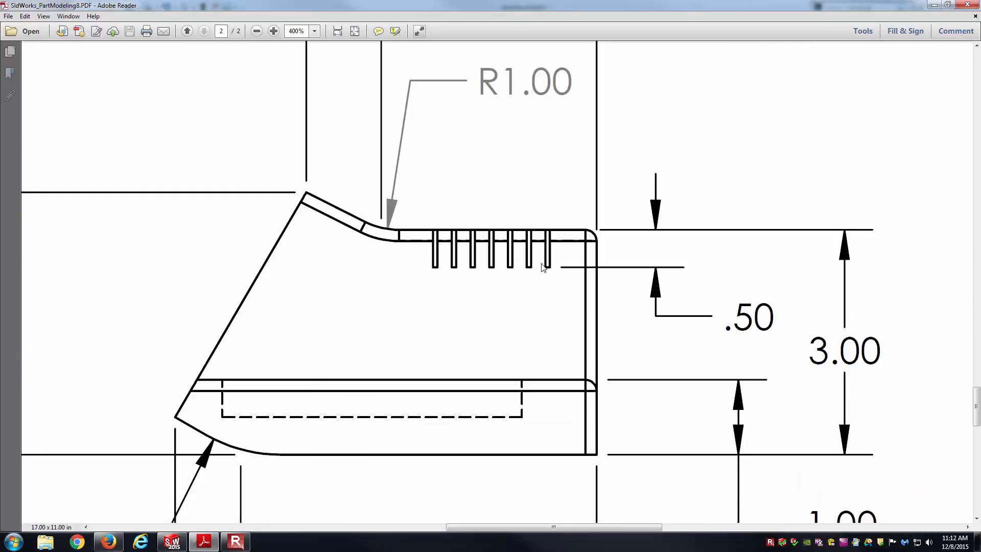
key("alt+Tab")
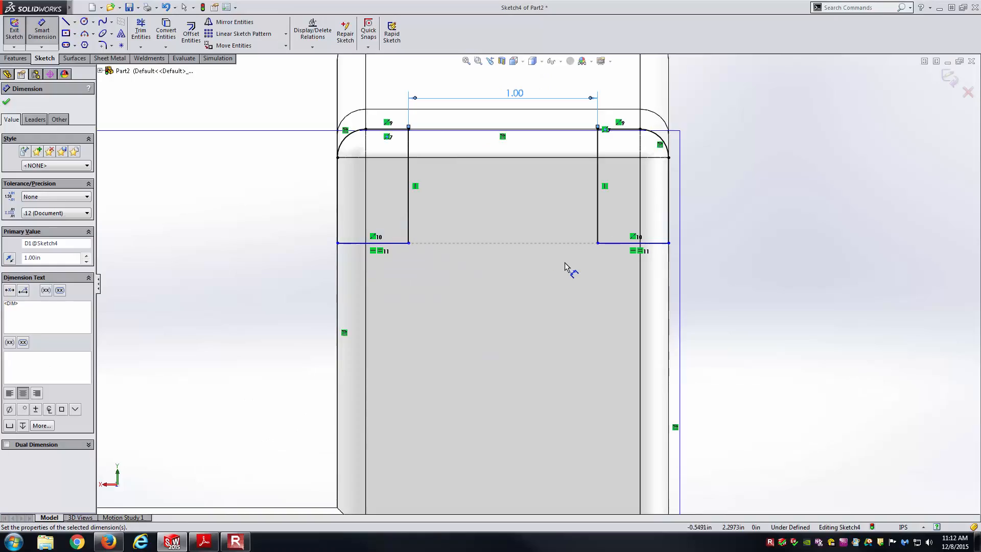
Dimension the inner vertical line of the tray-side slot profile as 0.50 in
left_click(598, 192)
left_click(744, 174)
type("0.5")
key("Return")
key("Escape")
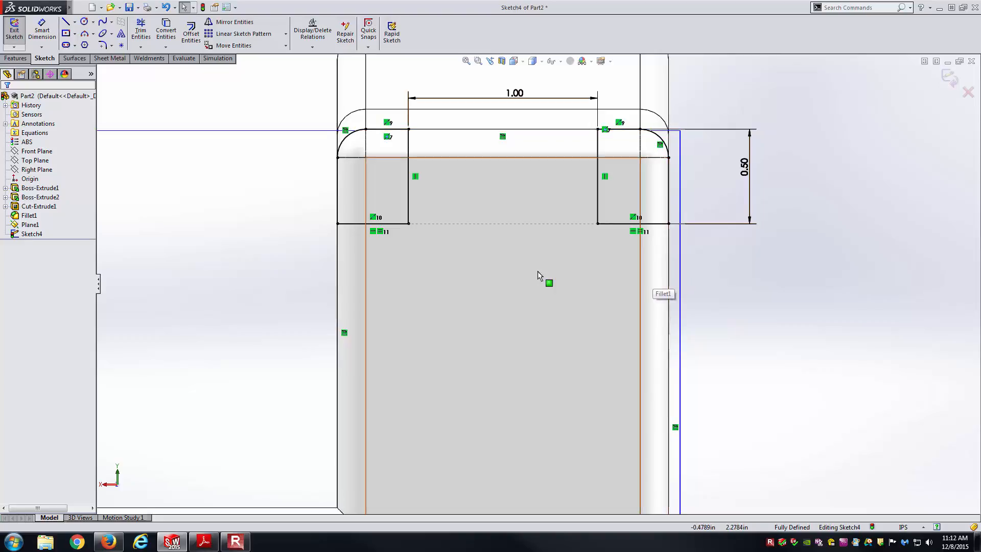
Close the slot profile sketch and start an extruded cut from it
left_click(17, 59)
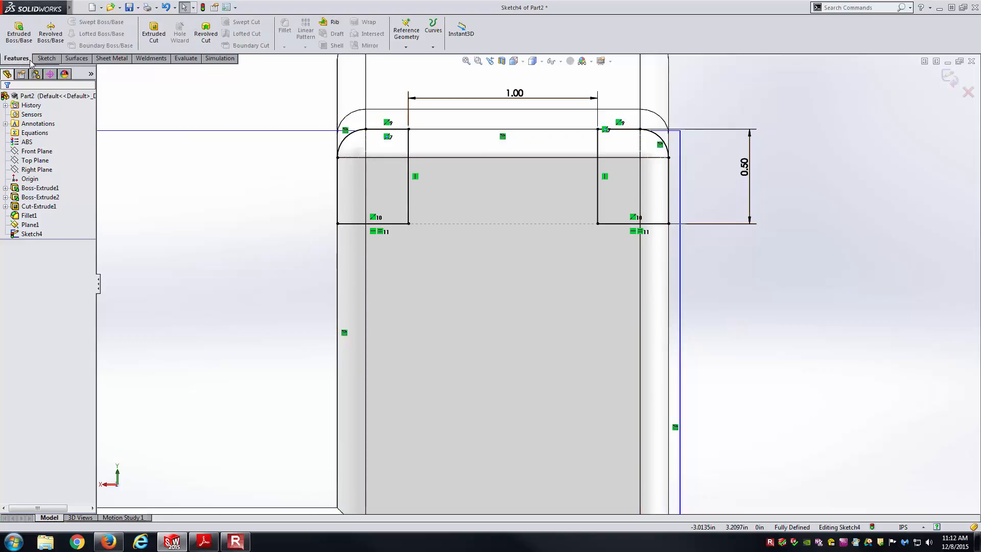
left_click(950, 77)
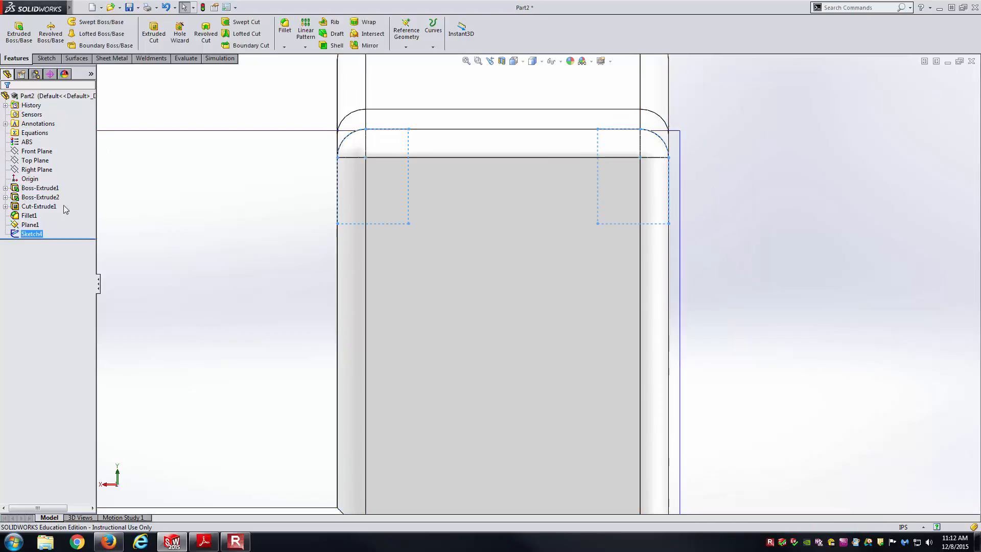
left_click(154, 31)
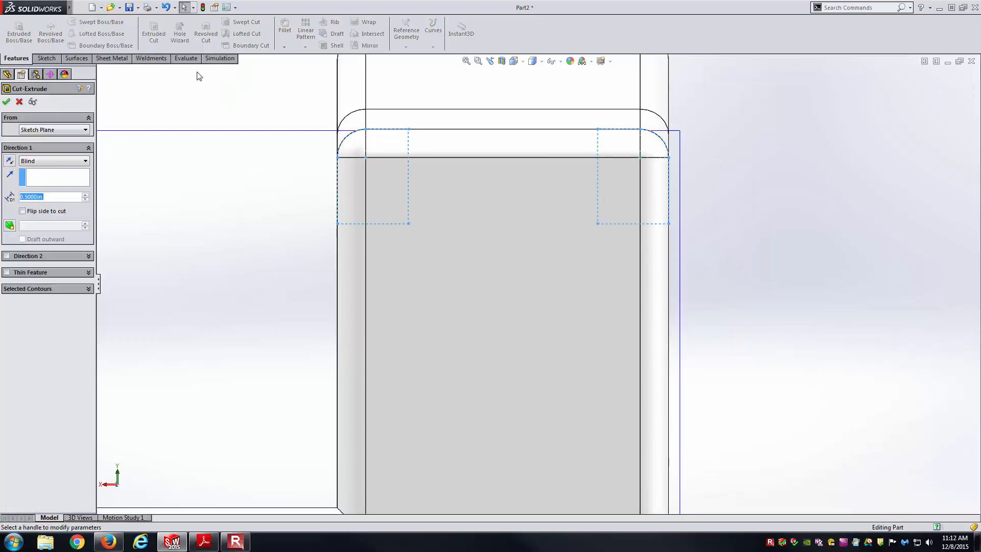
middle_click_drag(362, 309, 534, 348)
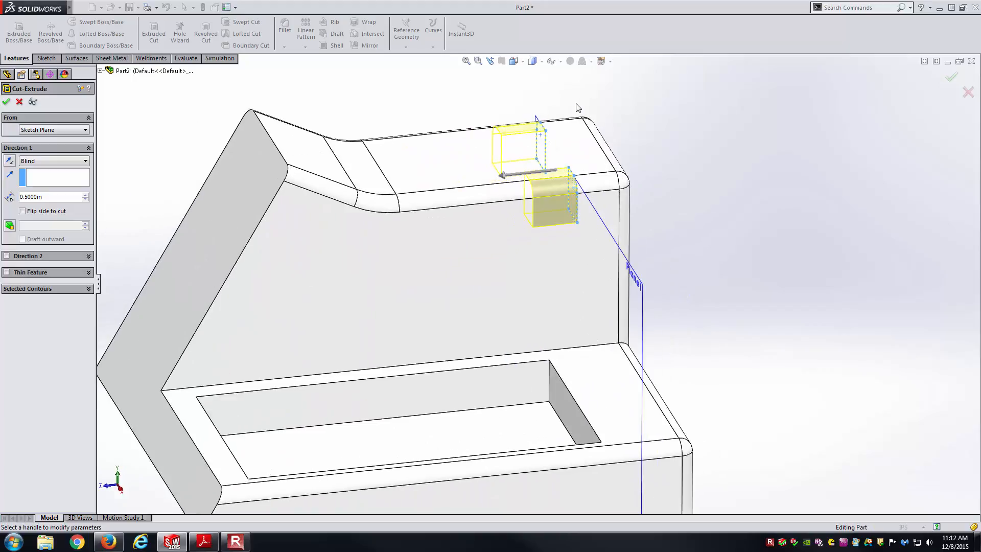
scroll(574, 119, "down", 3)
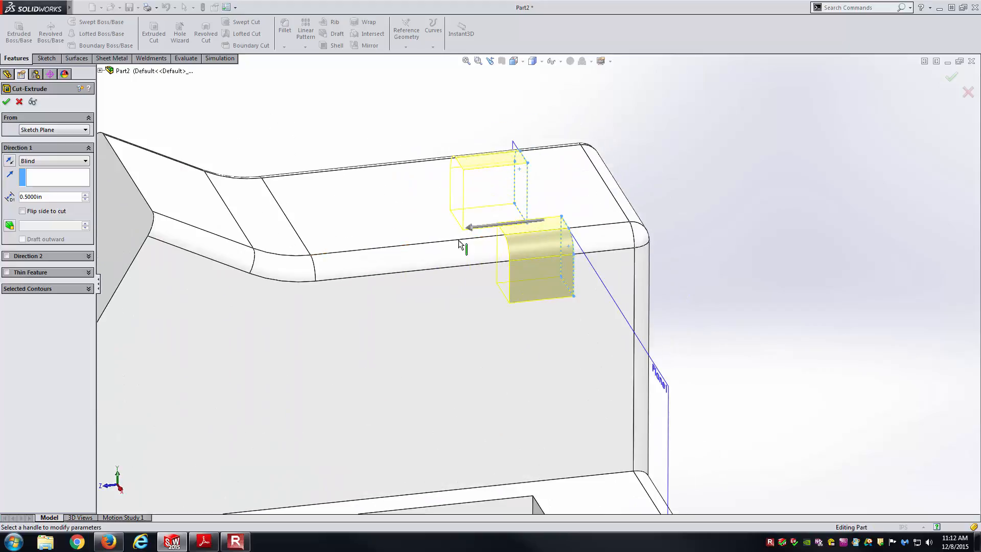
Look up the slot width in the PDF drawing's Detail A, and cut both profiles to a blind depth of 0.06 in
left_click(212, 545)
scroll(654, 306, "down", 4, "ctrl")
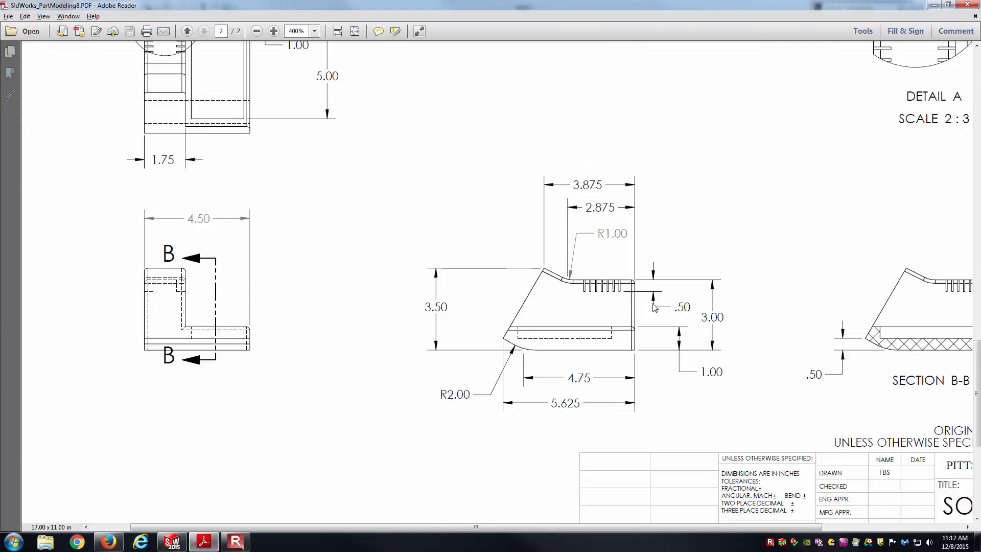
scroll(654, 301, "down", 2, "ctrl")
scroll(672, 114, "up", 4, "ctrl")
mouse_move(848, 156)
middle_mouse_down()
mouse_move(748, 175)
mouse_move(848, 151)
mouse_move(809, 175)
middle_mouse_up()
scroll(743, 235, "up", 2, "ctrl")
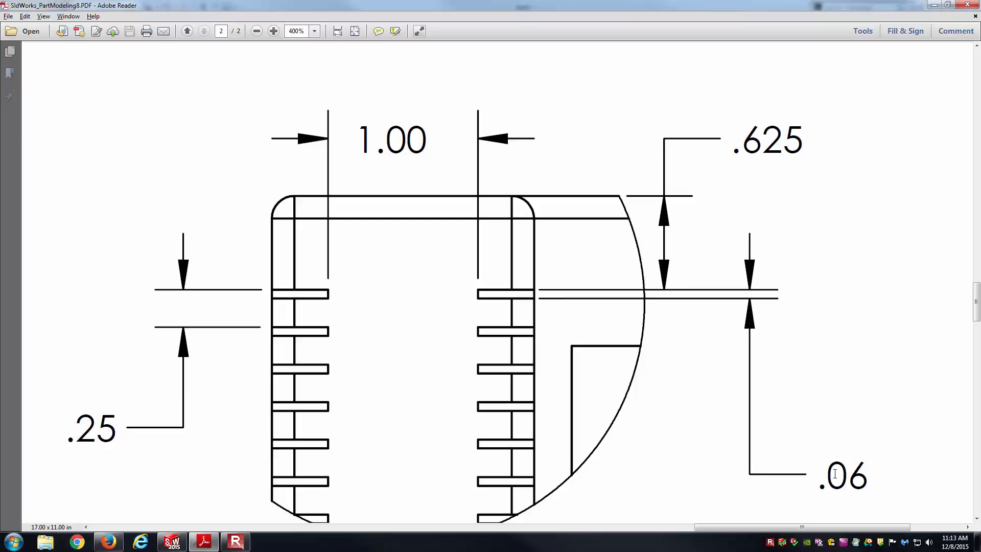
key("alt+Tab")
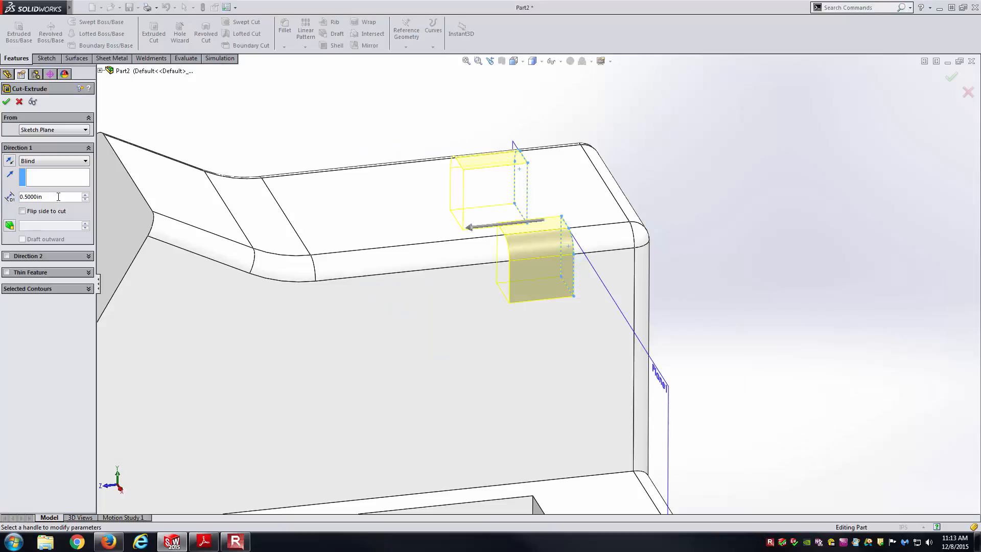
type(".06")
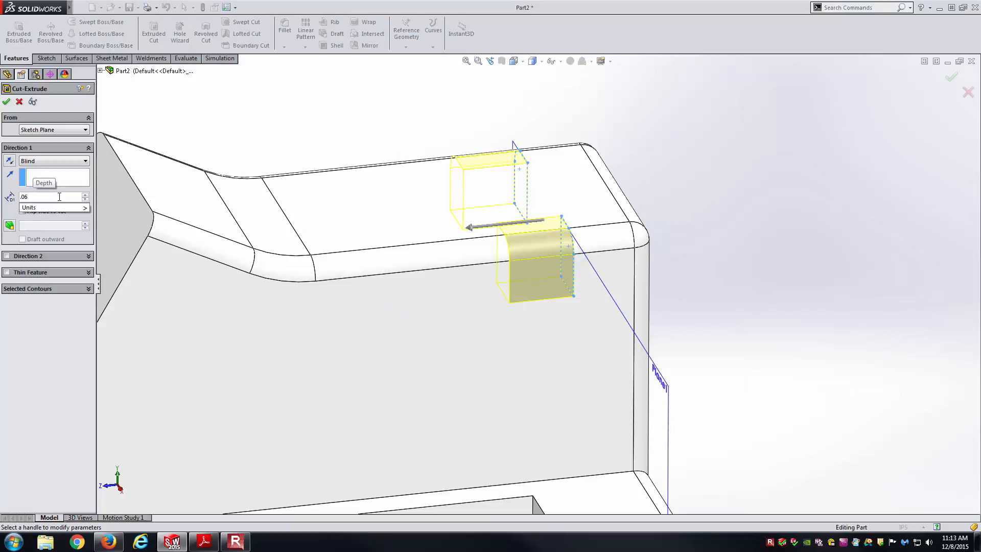
key("Return")
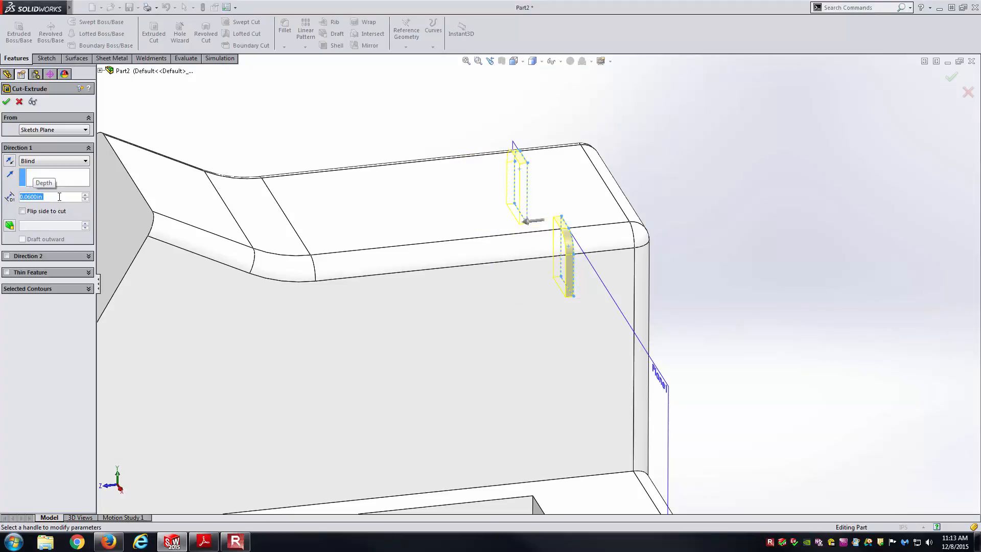
key("Return")
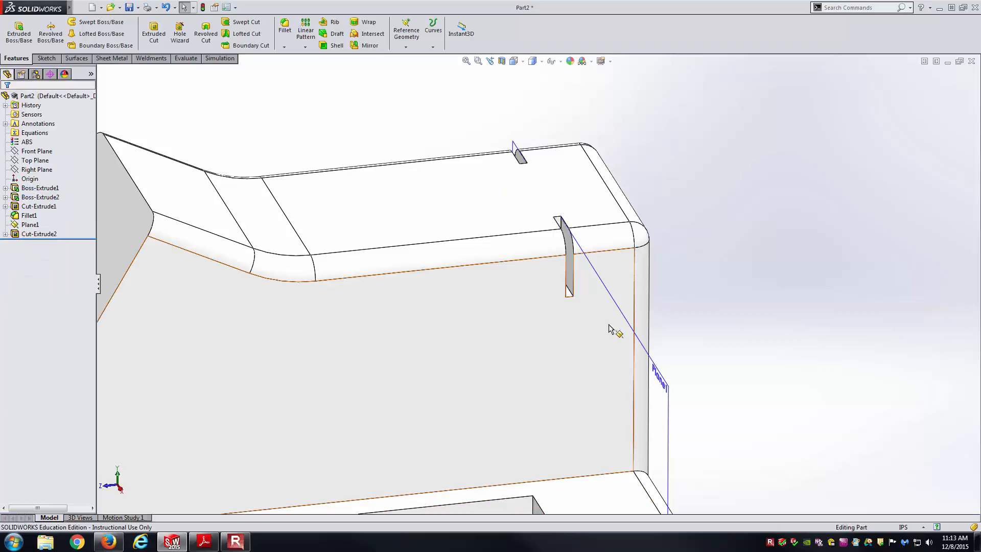
Inspect the two cut slots on the block and examine the slot spacing in the PDF drawing's Detail A
mouse_move(581, 296)
middle_mouse_down()
mouse_move(548, 296)
mouse_move(563, 262)
mouse_move(569, 306)
middle_mouse_up()
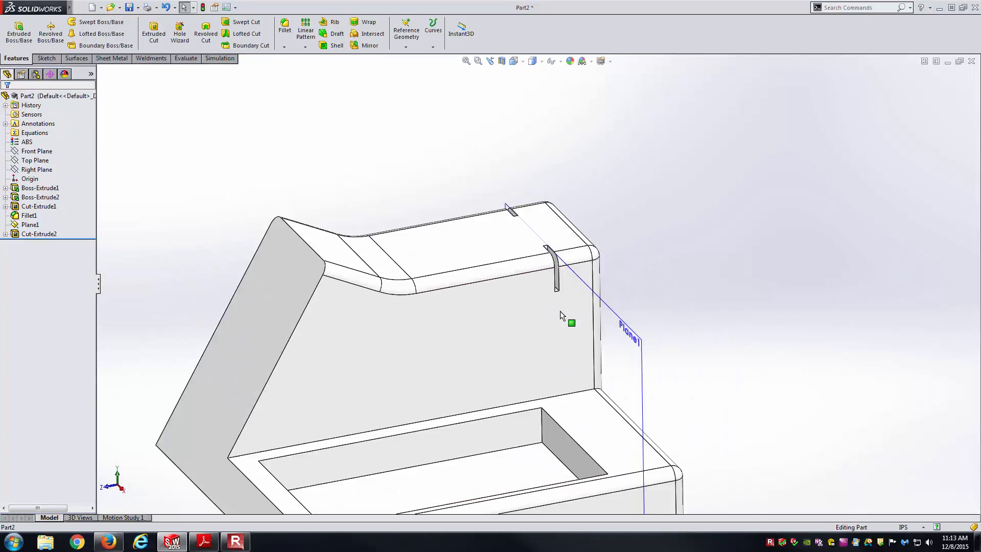
scroll(569, 306, "up", 2)
key("ctrl+7")
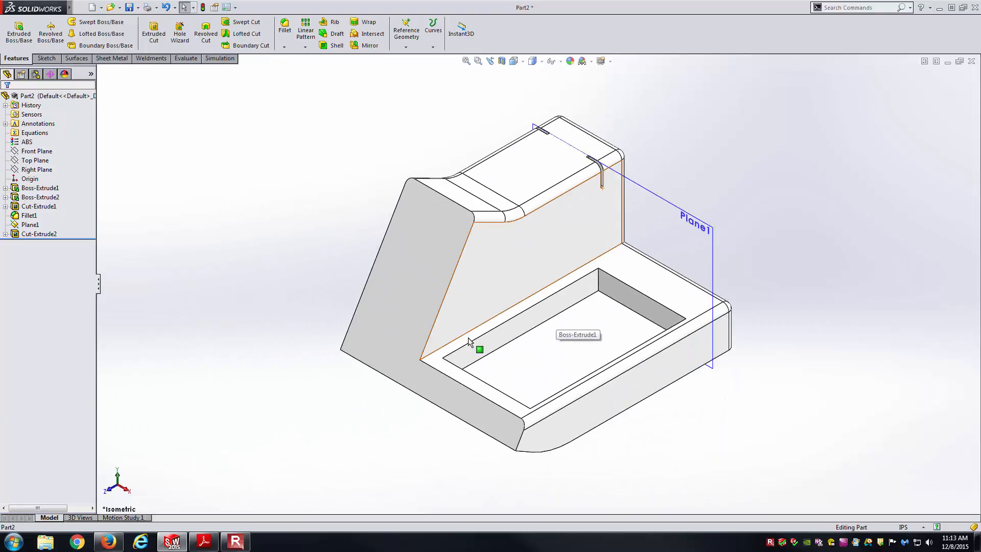
key("alt+Tab")
scroll(478, 258, "down", 3, "ctrl")
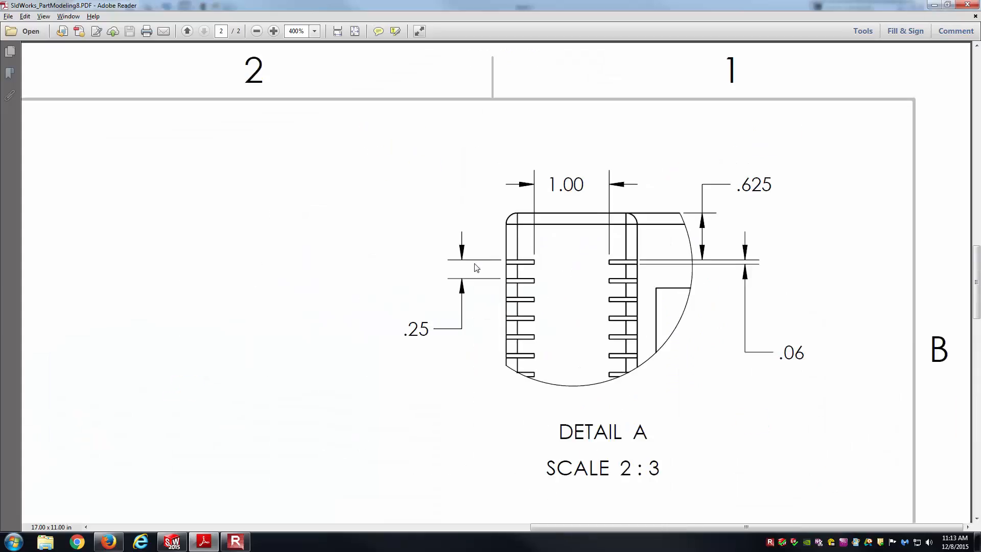
scroll(476, 270, "down", 2, "ctrl")
key("alt+Tab")
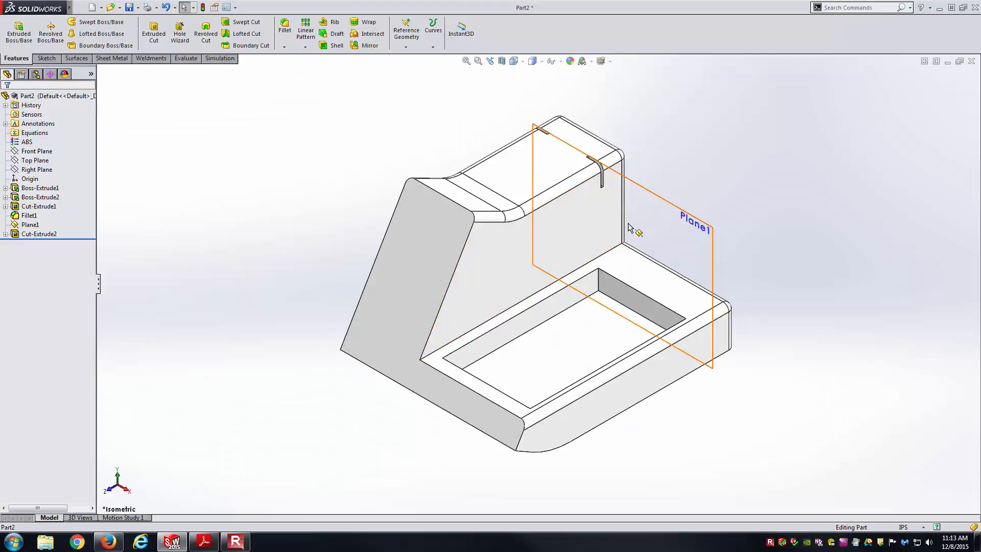
scroll(588, 205, "down", 2)
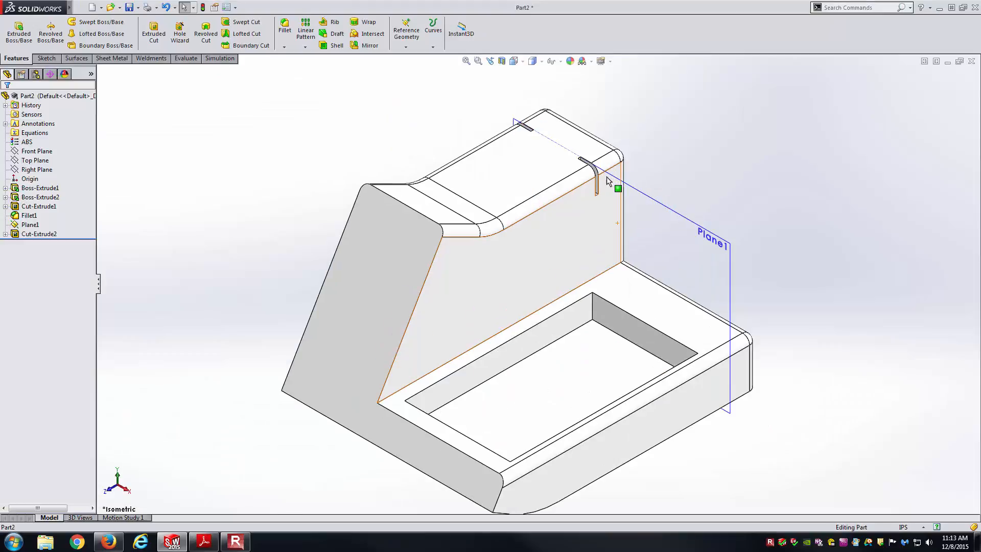
Set up a linear pattern of the slot cut with seven instances along the long edge where the upper block meets the tray
left_click(305, 33)
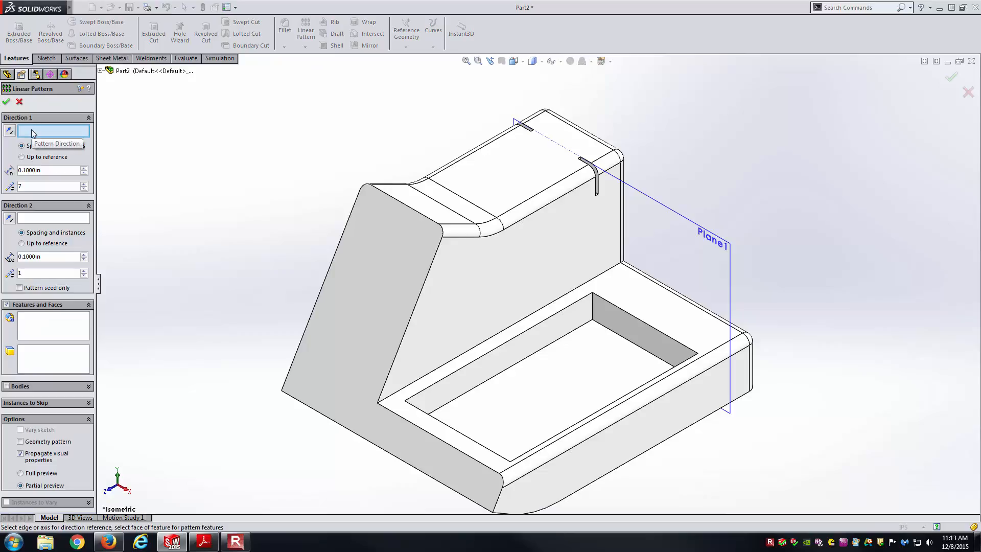
left_click(539, 310)
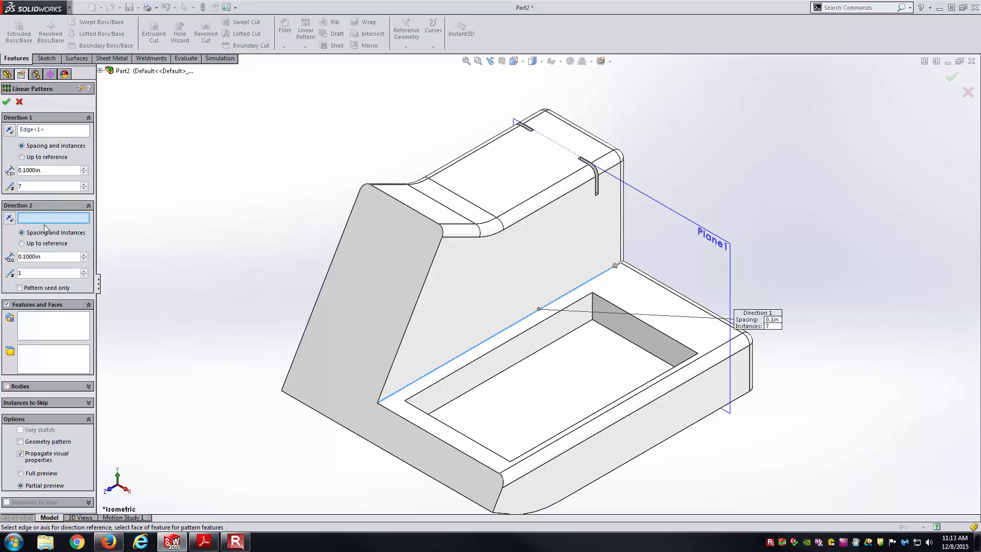
left_click(59, 330)
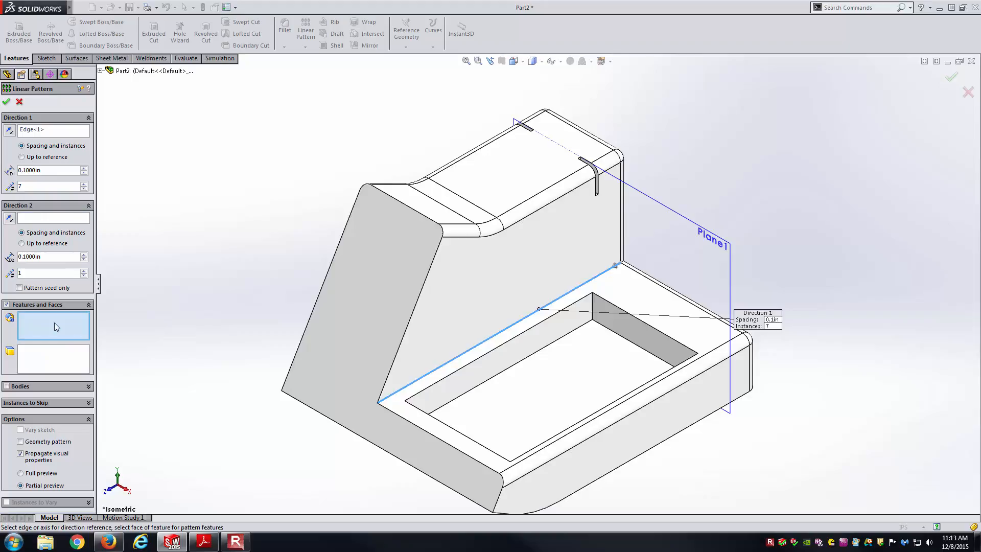
left_click(100, 71)
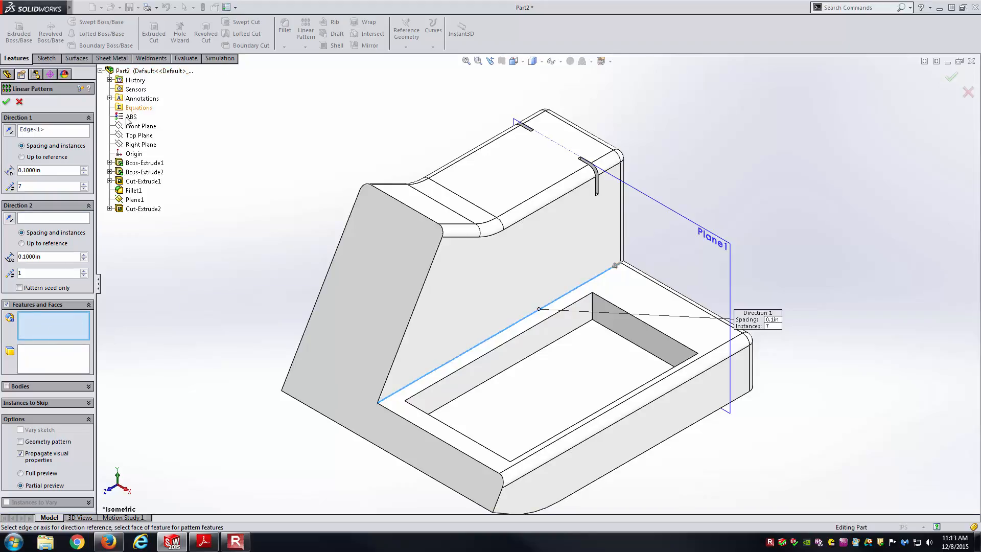
left_click(141, 209)
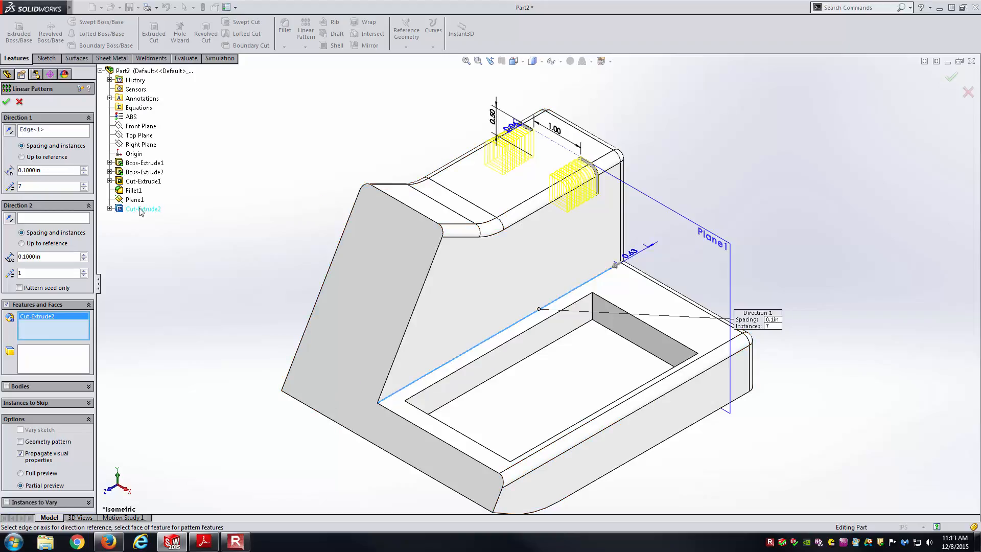
Check the slot spacing in the PDF drawing's Detail A, try to set it to 0.25 in, and create the pattern
scroll(560, 80, "down", 5)
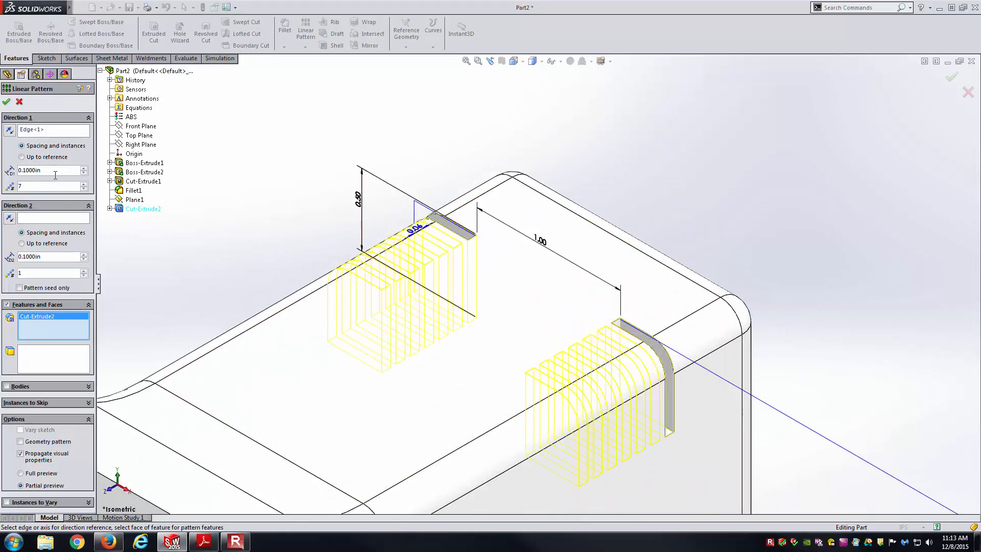
key("alt+Tab")
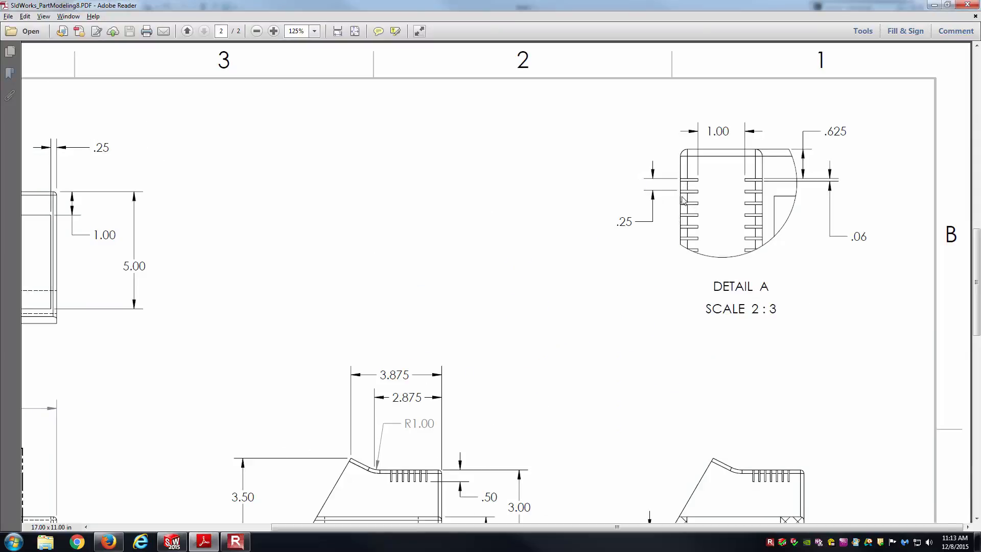
key("alt+Tab")
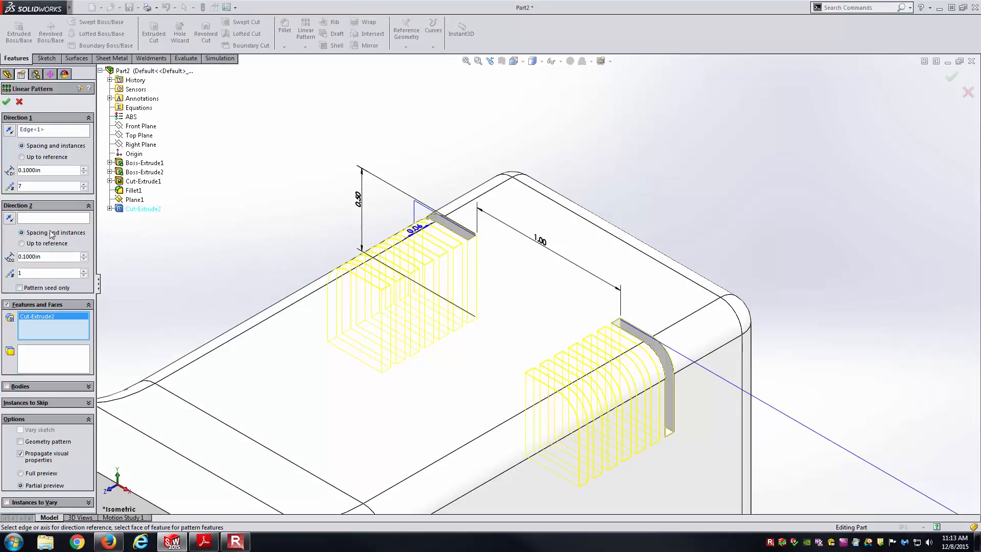
type("0.25")
key("Return")
key("Return")
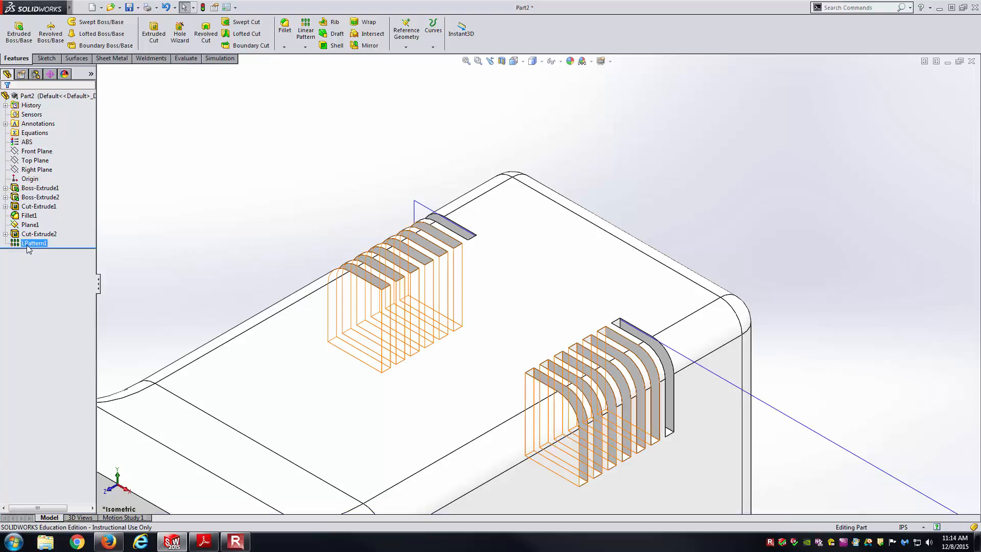
Edit the slot pattern and set its spacing to 0.25 in, keeping seven instances
right_click(31, 243)
left_click(36, 228)
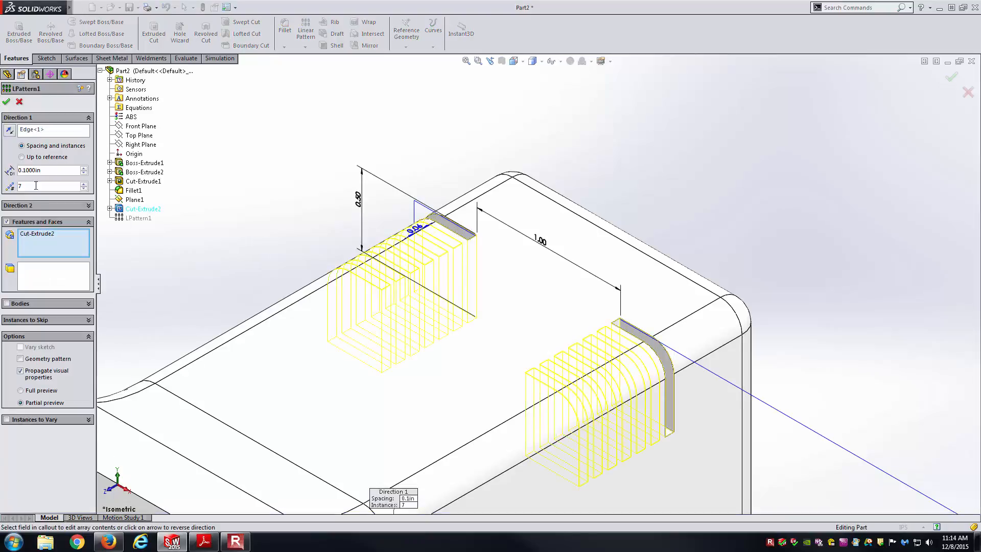
type("0.25")
key("Return")
scroll(386, 204, "up", 3)
mouse_move(419, 180)
middle_mouse_down()
mouse_move(412, 193)
mouse_move(417, 184)
middle_mouse_up()
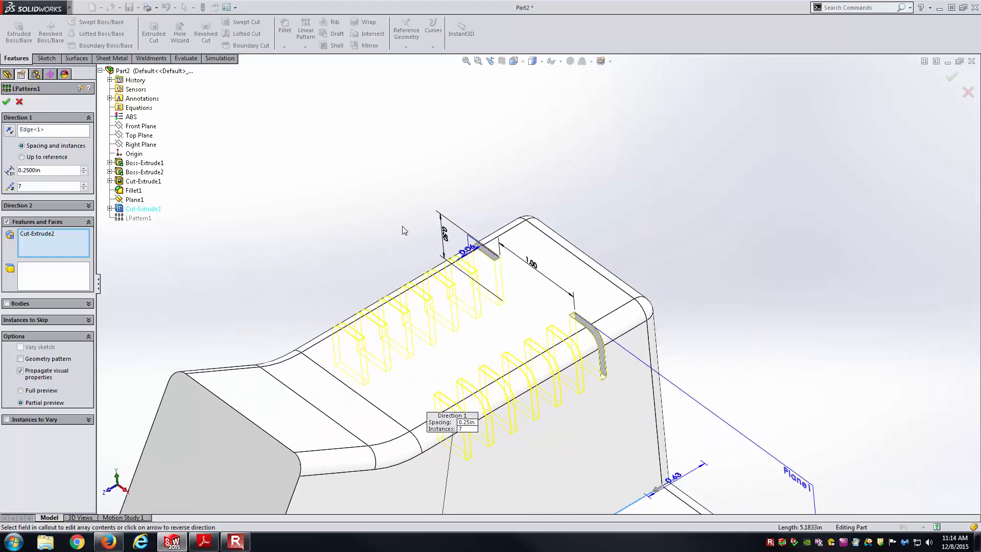
scroll(533, 416, "down", 2)
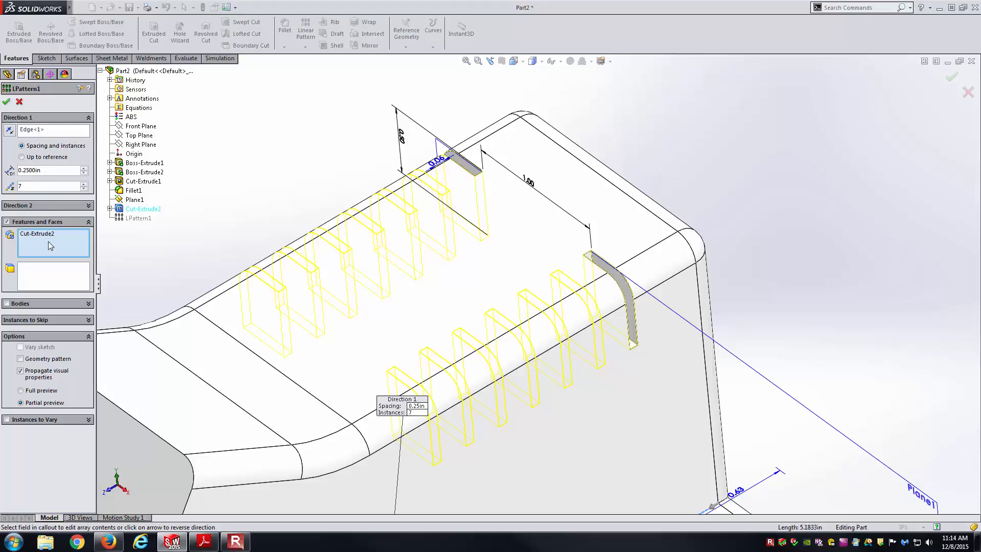
left_click(6, 103)
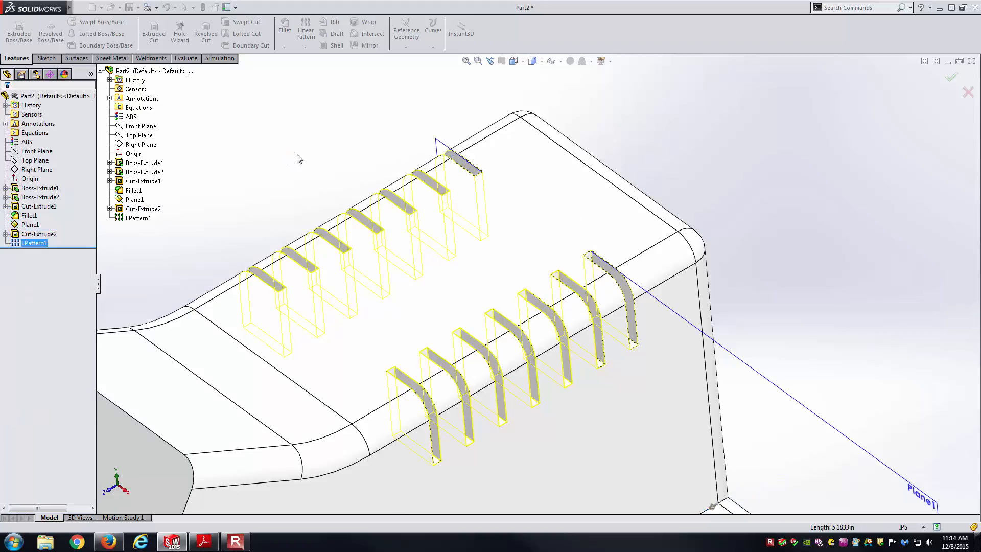
Hide the reference plane used for the slot sketch, with the whole part in view
key("f")
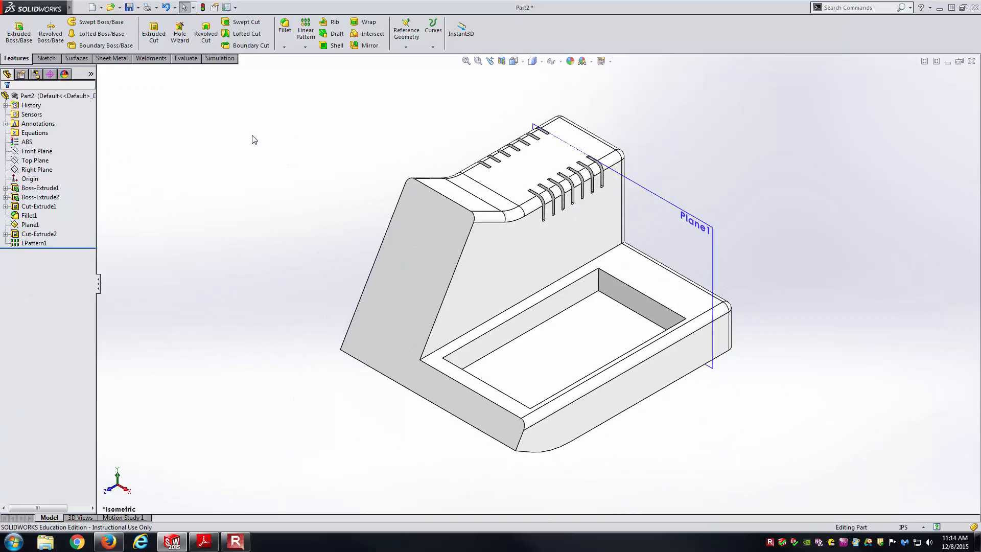
left_click(703, 207)
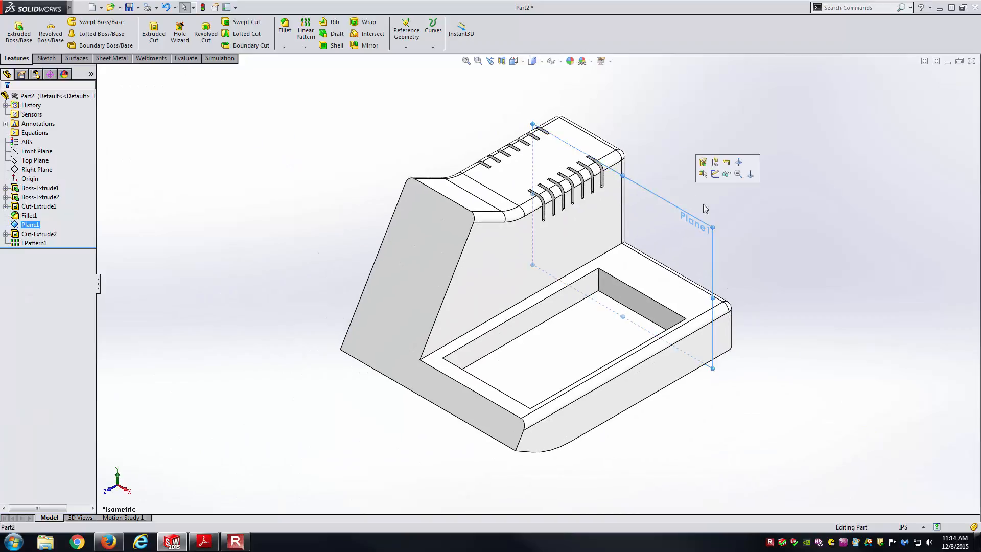
left_click(726, 175)
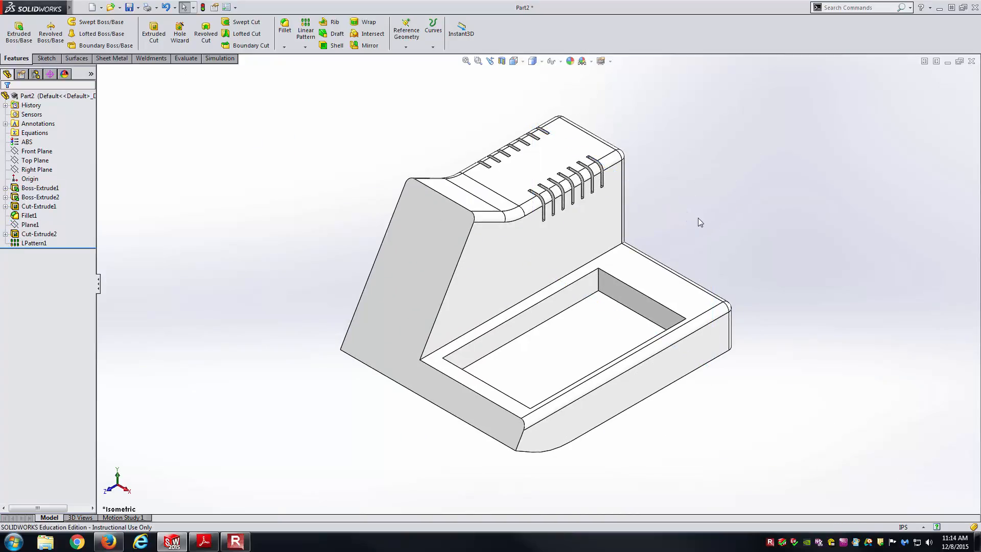
Compare the finished model with the isometric view on sheet 1 of the PDF drawing
left_click(204, 542)
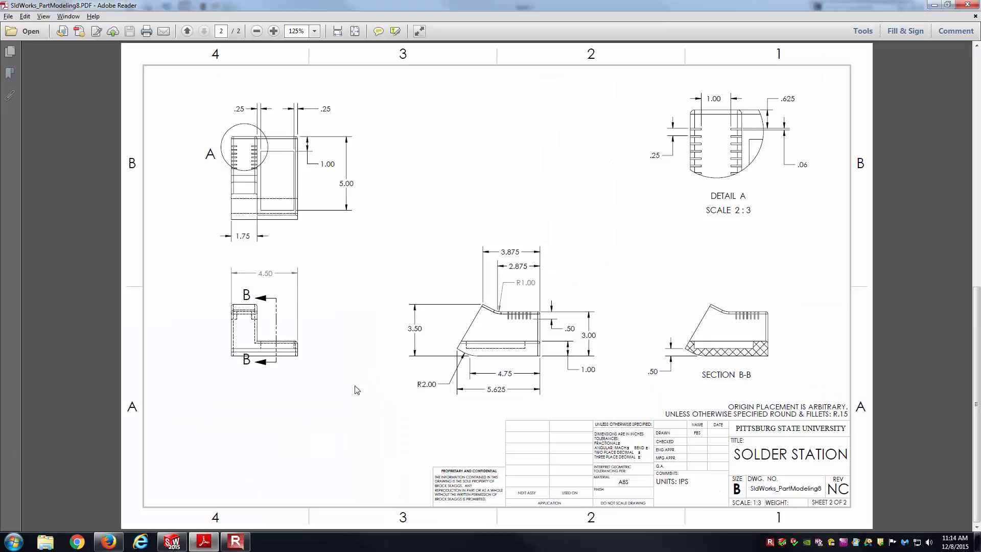
scroll(355, 386, "up", 1)
key("alt+Tab")
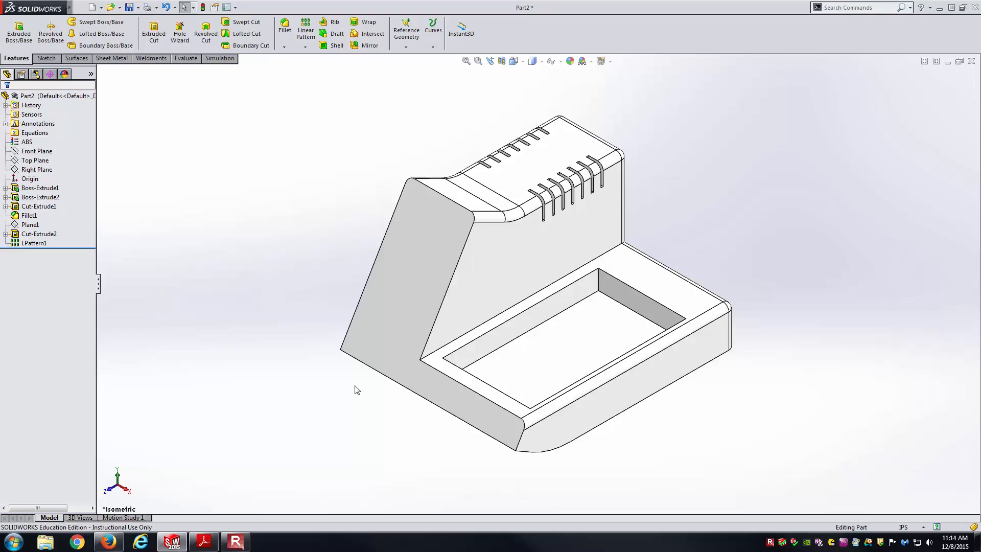
key("alt+Tab")
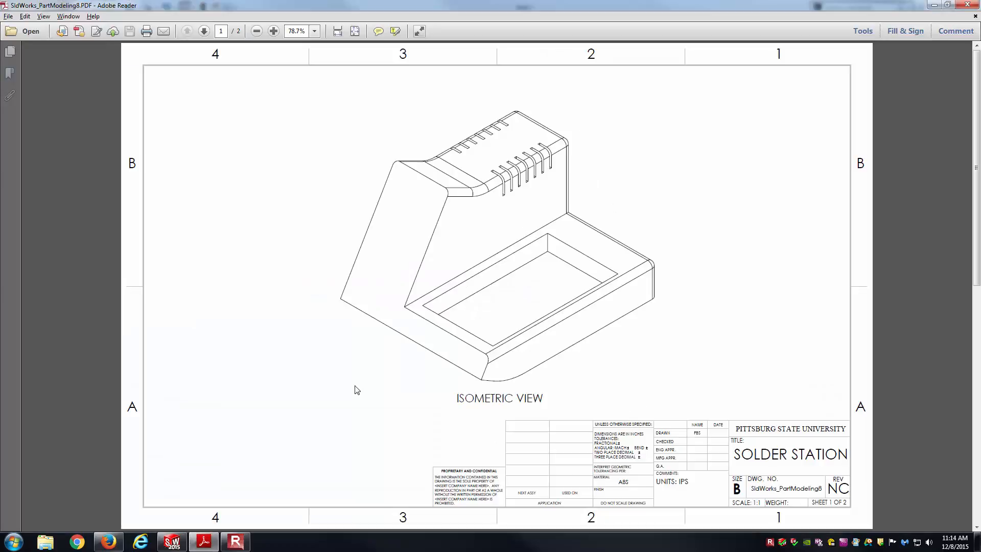
key("alt+Tab")
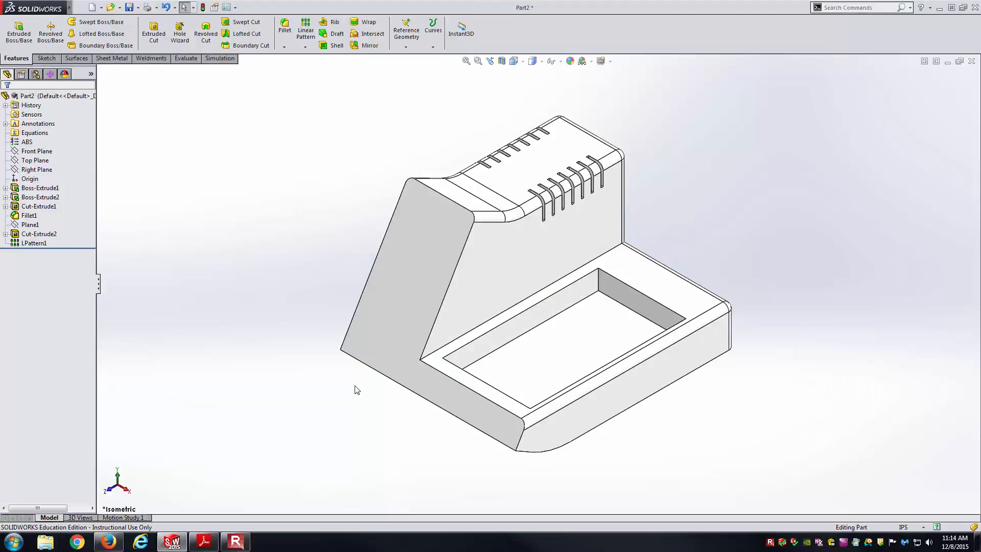
Evaluate the part's mass properties, examine its mass and volume, and close the report
left_click(186, 59)
left_click(71, 31)
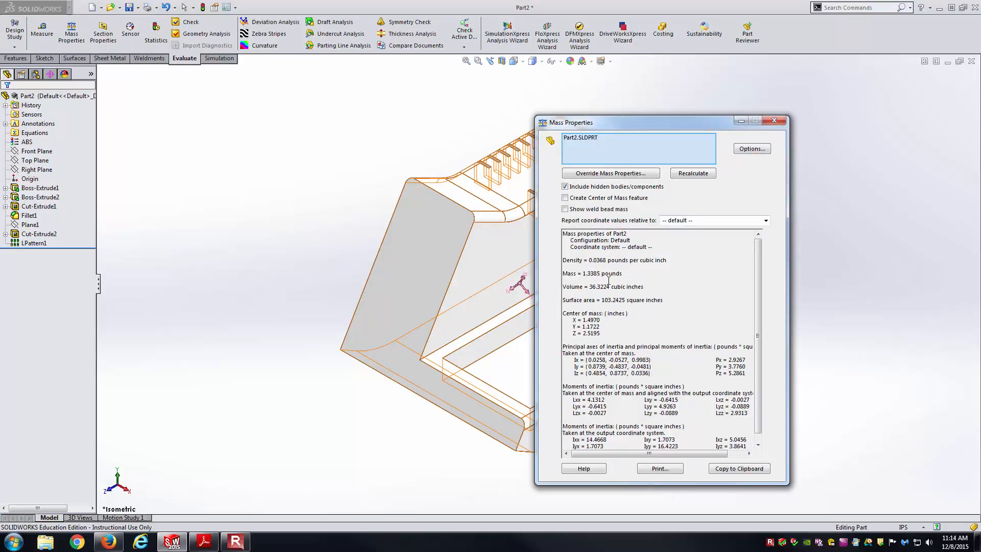
left_click(775, 120)
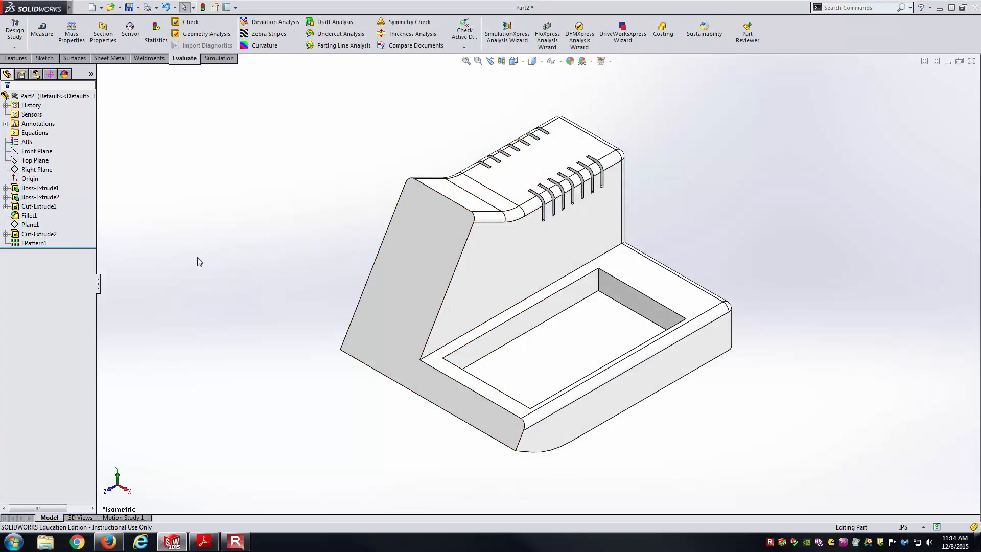
Expand the two boss extrusions and the two extruded cuts in the feature tree to review their sketches
left_click(6, 189)
left_click(5, 207)
left_click(5, 224)
left_click(5, 262)
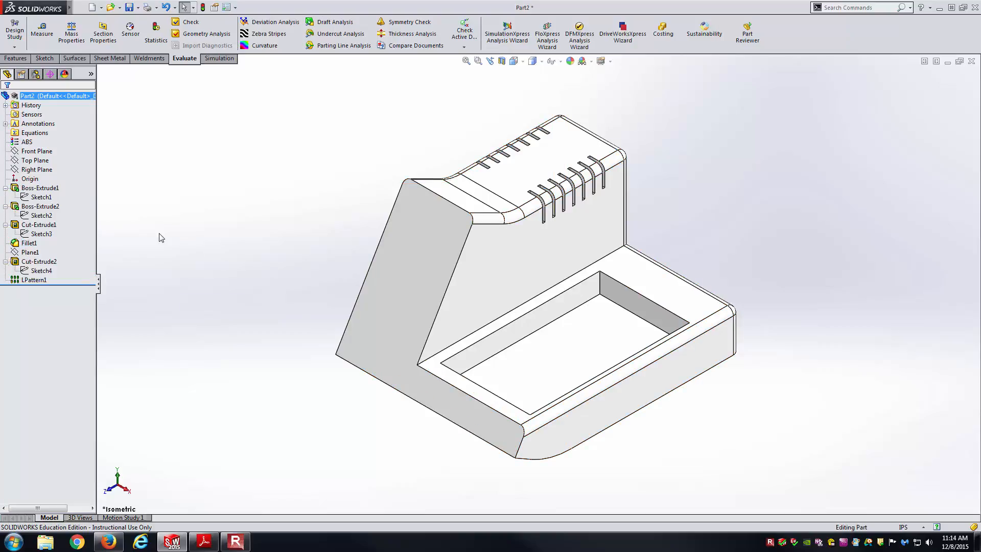